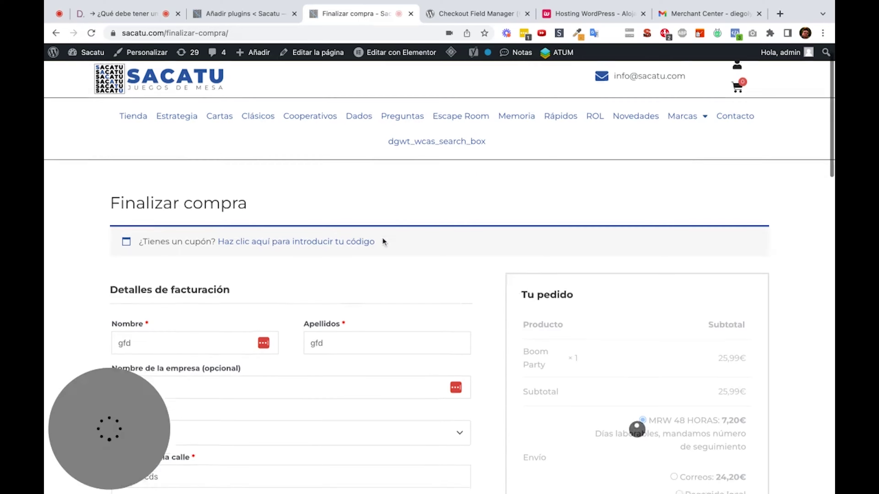
# Examine the billing fields, shipping options and payment methods on the store's Finalizar compra page.
pyautogui.scroll(-5, 382, 238)
pyautogui.scroll(-2, 382, 238)
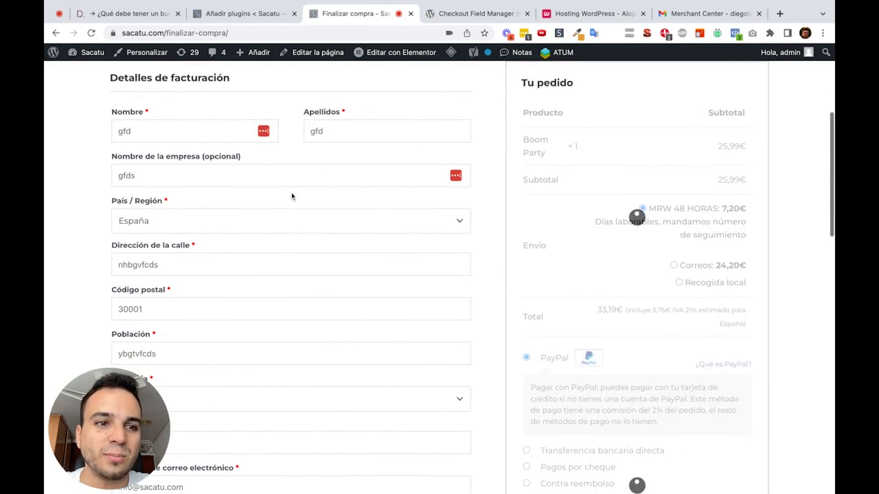
pyautogui.scroll(-2, 290, 193)
pyautogui.scroll(-1, 276, 259)
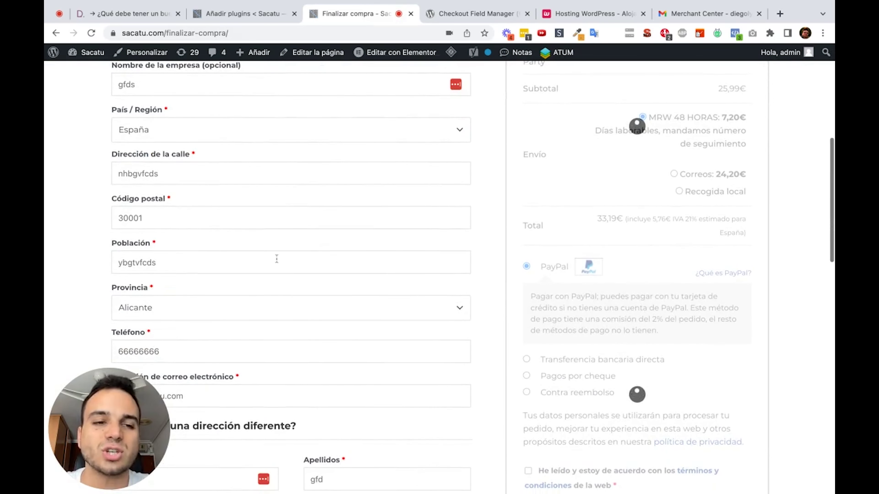
pyautogui.scroll(1, 473, 278)
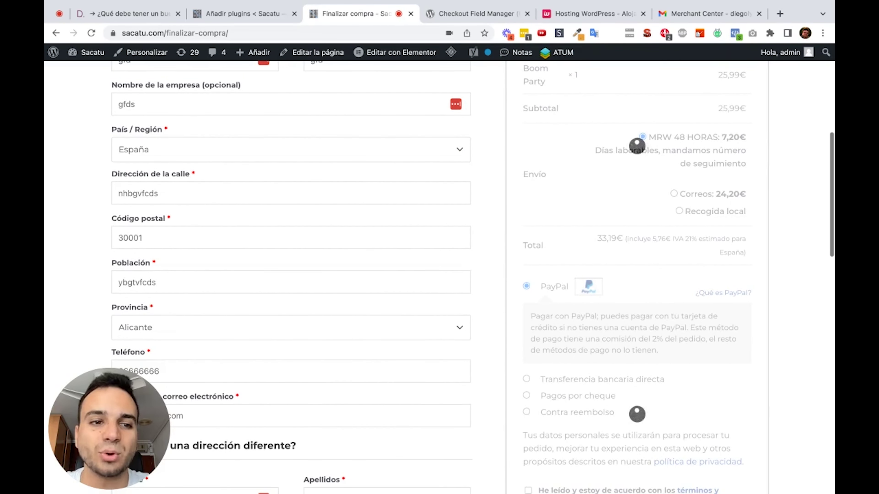
pyautogui.scroll(3, 198, 166)
pyautogui.scroll(1, 198, 166)
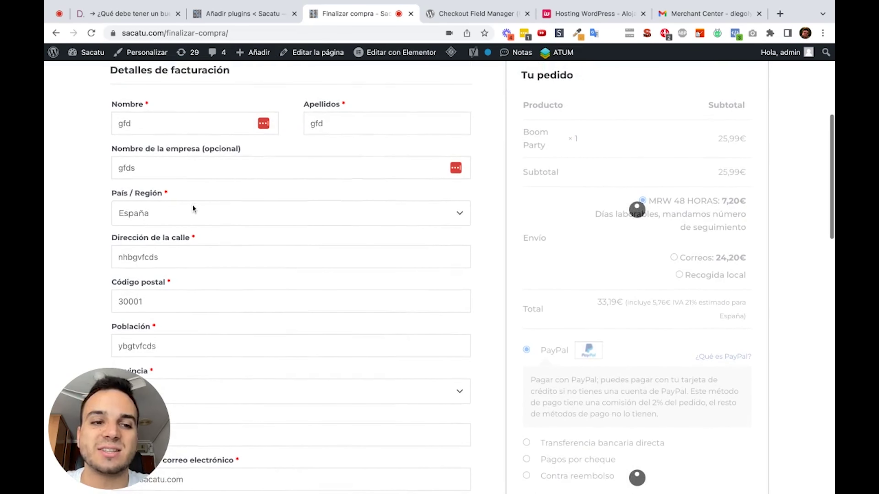
pyautogui.scroll(-3, 193, 204)
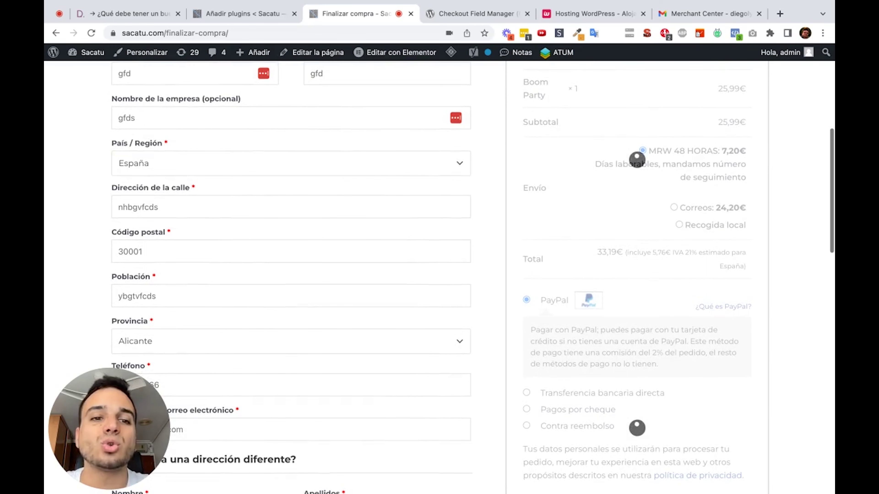
pyautogui.scroll(-1, 431, 277)
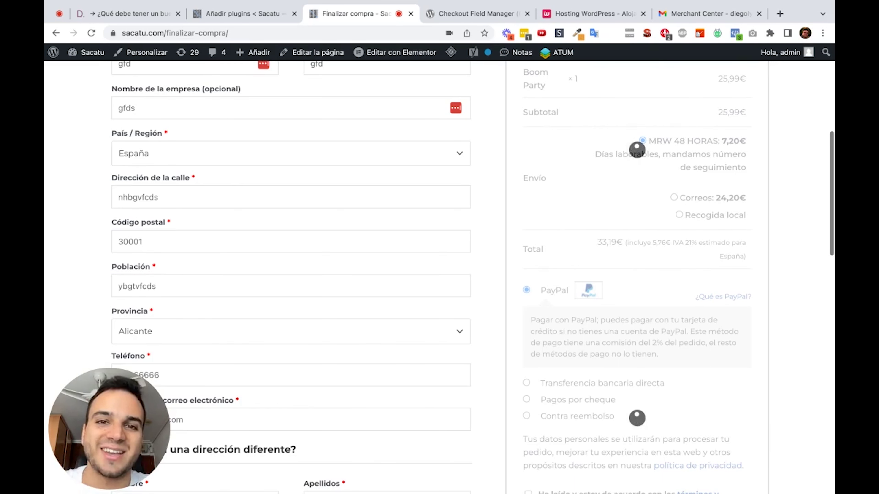
# Switch to the plugin's WordPress.org page and copy "Checkout Field Manager" from its title.
pyautogui.click(467, 10)
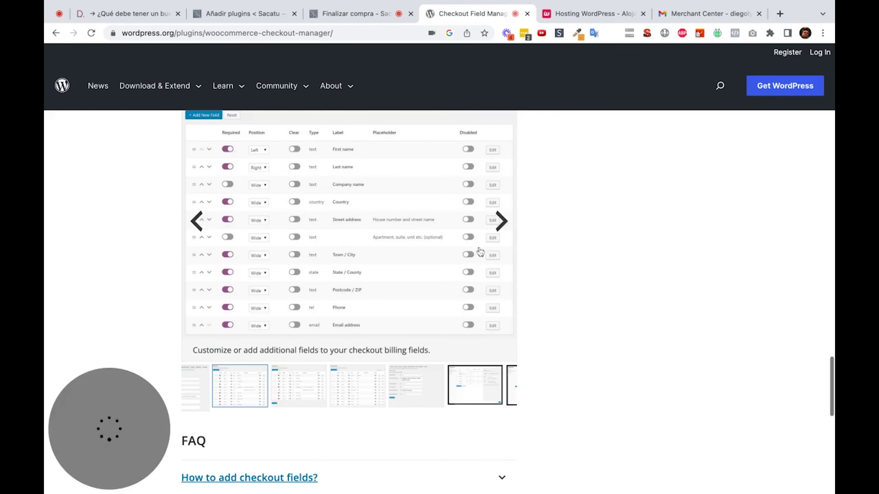
pyautogui.scroll(15, 477, 252)
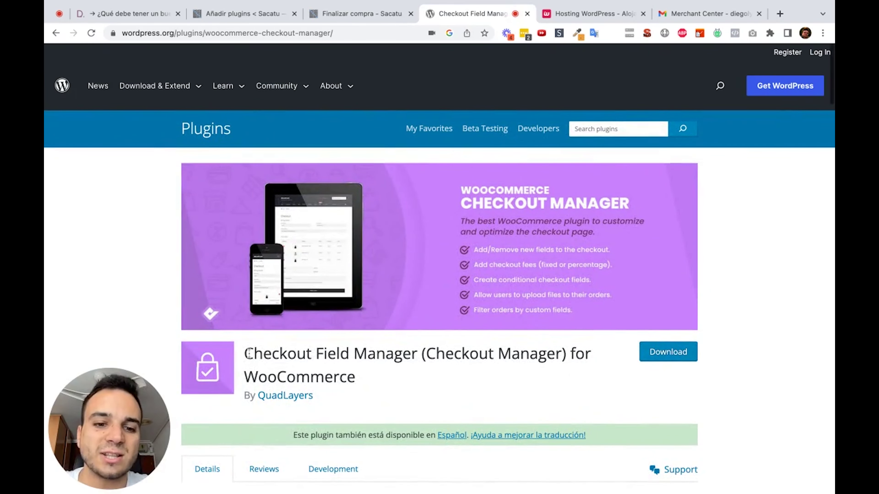
pyautogui.moveTo(245, 353); pyautogui.dragTo(421, 354)
pyautogui.moveTo(249, 353); pyautogui.dragTo(417, 360)
pyautogui.press('super+c')
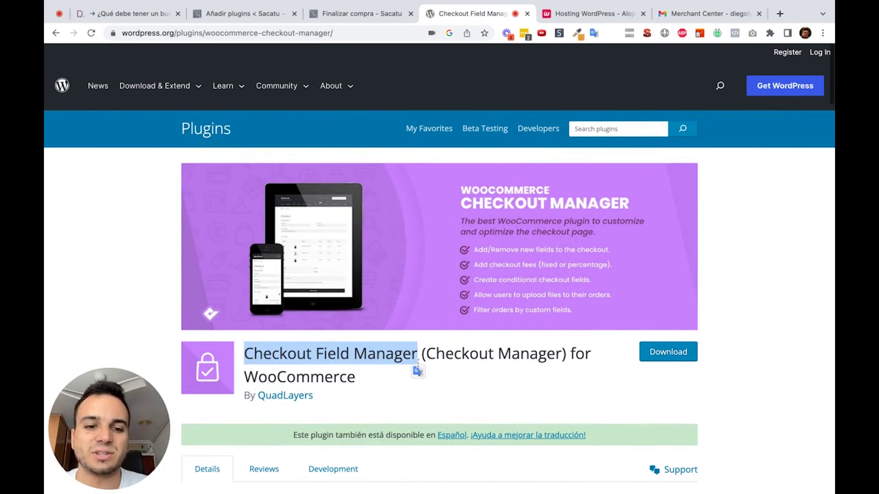
# Search for "Checkout Field Manager" on the store's Añadir plugins page using the copied name.
pyautogui.click(248, 18)
pyautogui.scroll(-4, 624, 245)
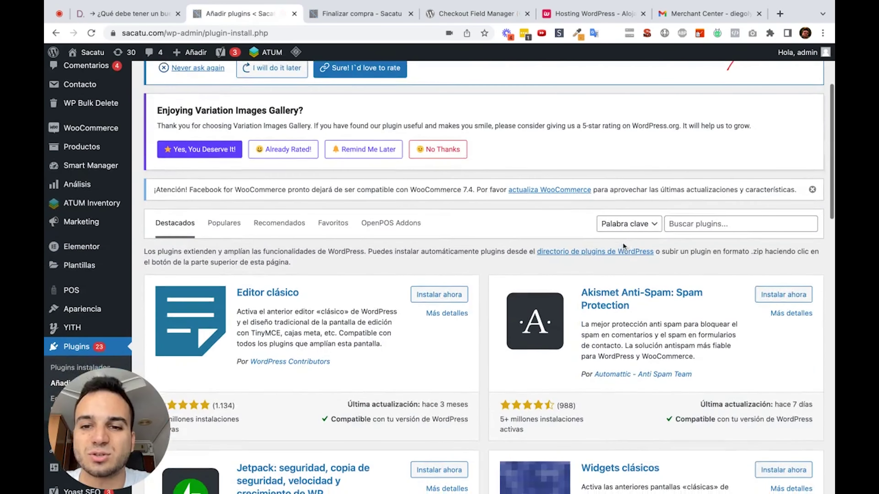
pyautogui.scroll(-3, 623, 244)
pyautogui.scroll(3, 115, 263)
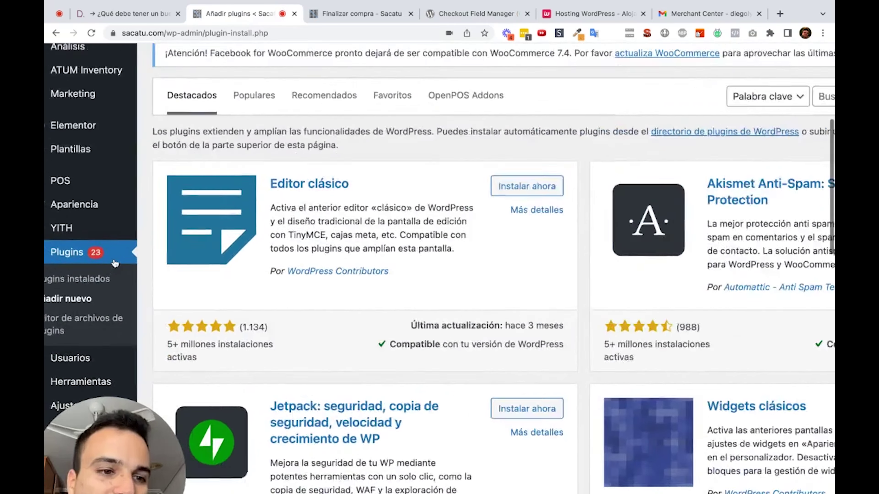
pyautogui.scroll(2, 115, 263)
pyautogui.hscroll(-2, 115, 263)
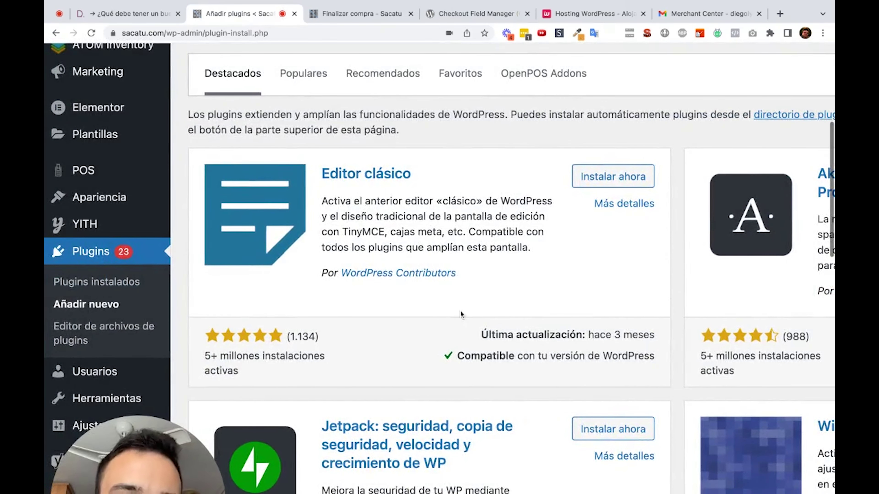
pyautogui.scroll(-5, 460, 310)
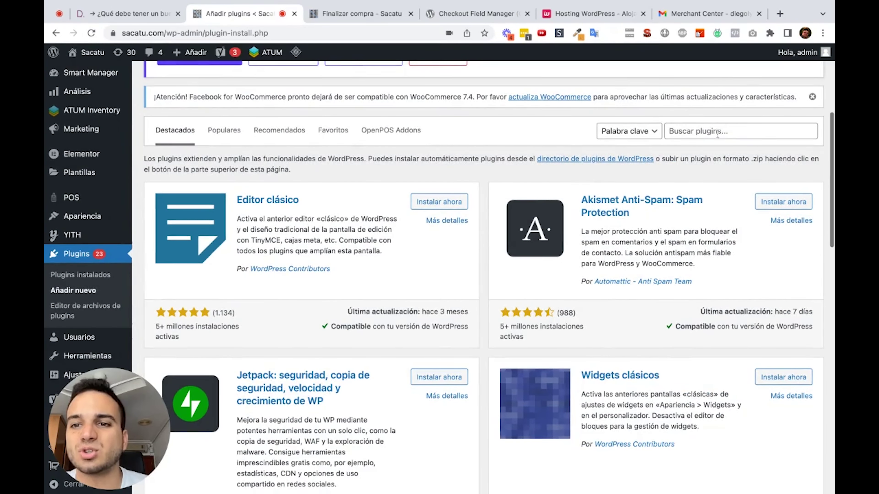
pyautogui.click(717, 135)
pyautogui.press('super+v')
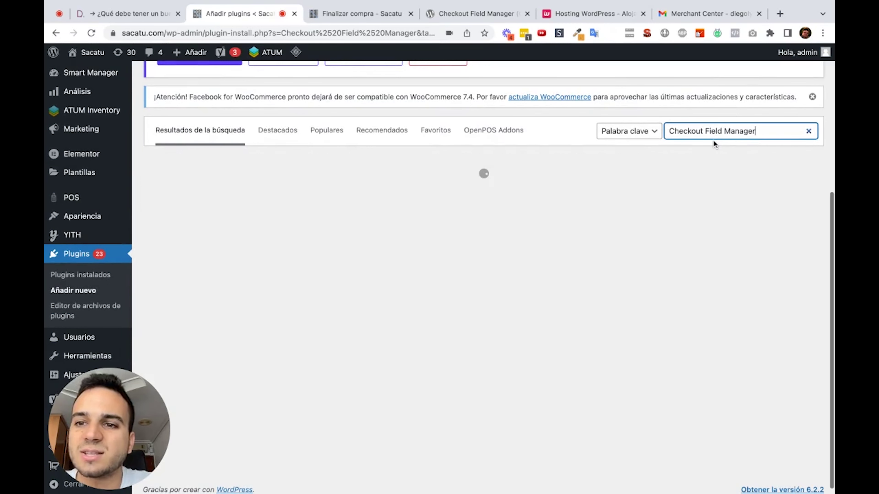
# Close the Merchant Center mail page and install the Checkout Field Manager for WooCommerce plugin by QuadLayers.
pyautogui.click(759, 14)
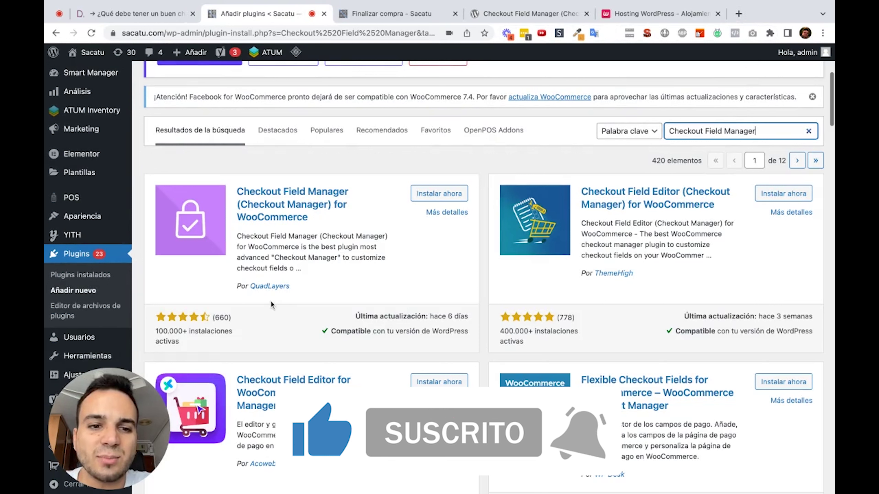
pyautogui.doubleClick(301, 289)
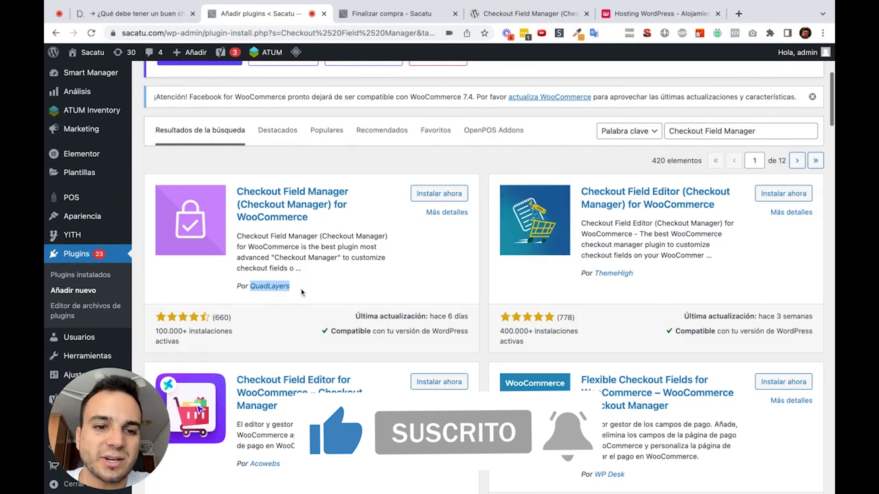
pyautogui.click(429, 193)
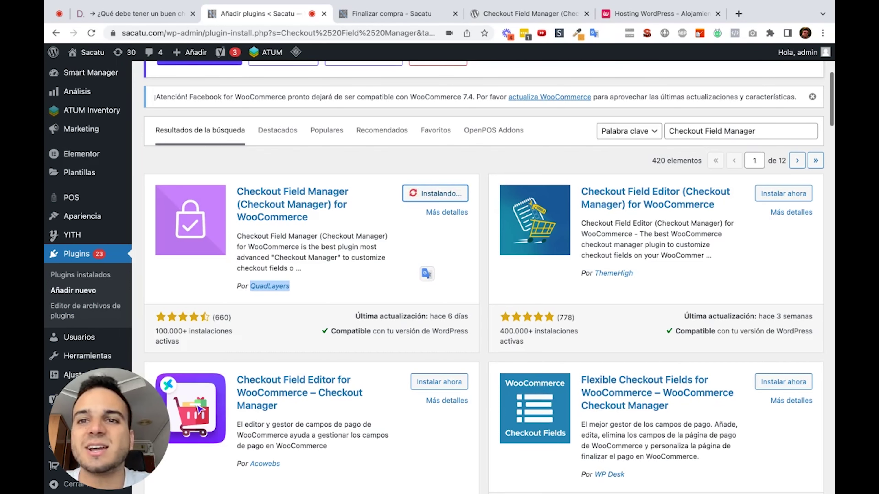
# Examine the plans, guarantee, customer reviews and features on Webempresa's WordPress hosting page.
pyautogui.click(627, 18)
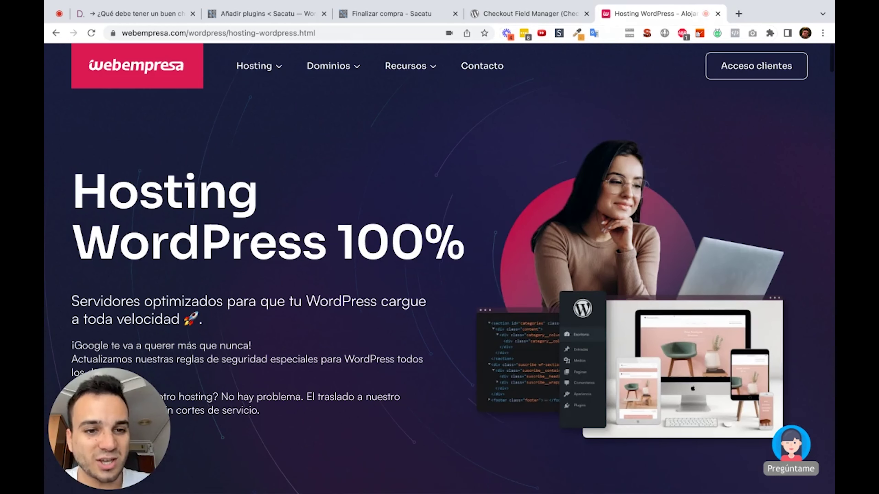
pyautogui.scroll(-10, 531, 254)
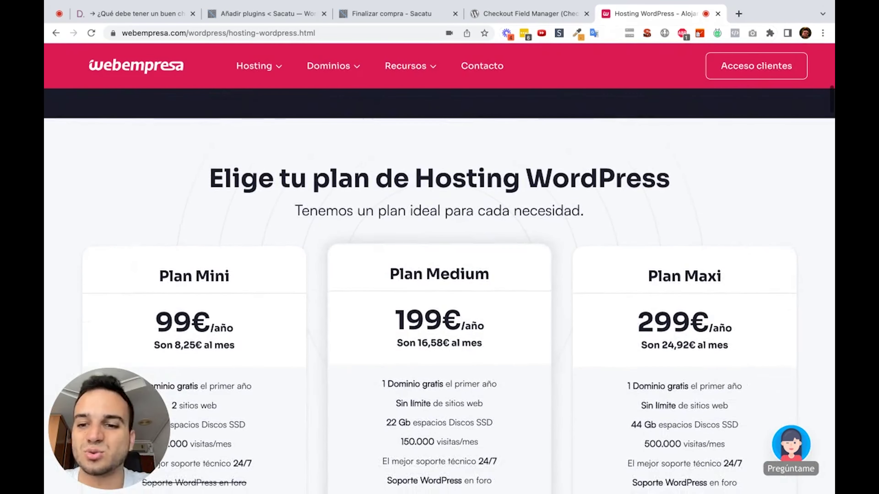
pyautogui.scroll(-10, 439, 289)
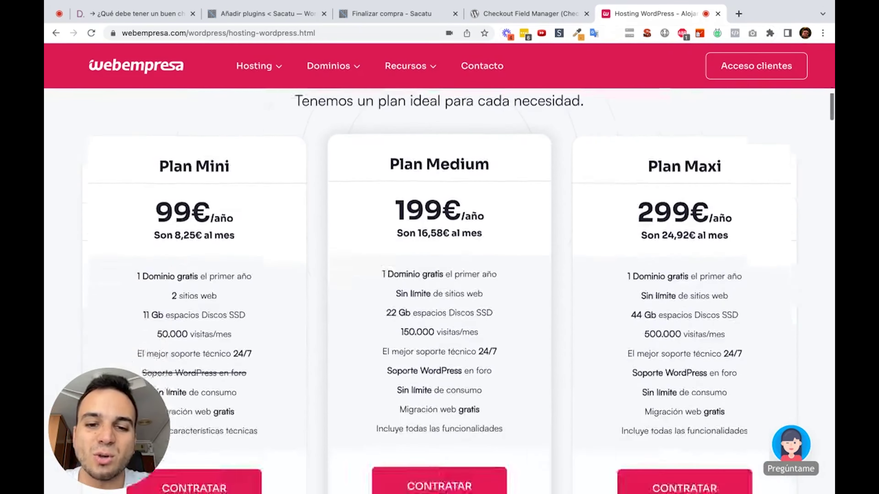
pyautogui.scroll(-5, 439, 291)
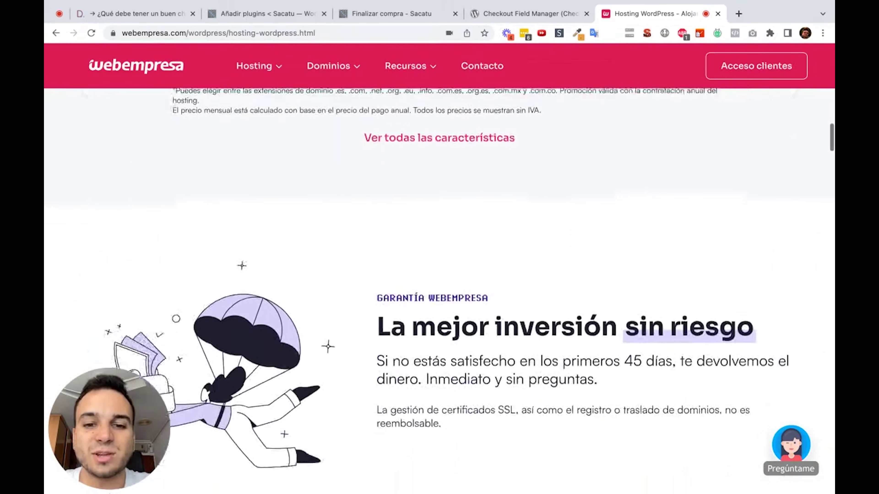
pyautogui.scroll(-4, 439, 291)
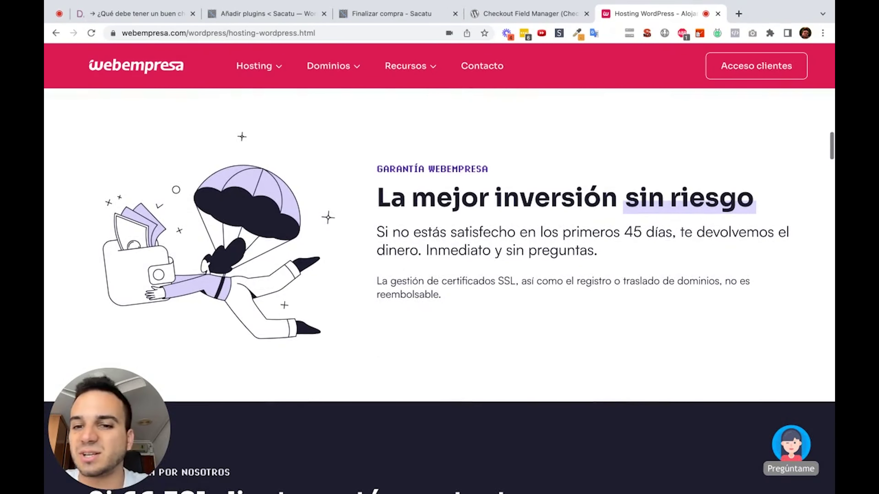
pyautogui.scroll(-15, 439, 291)
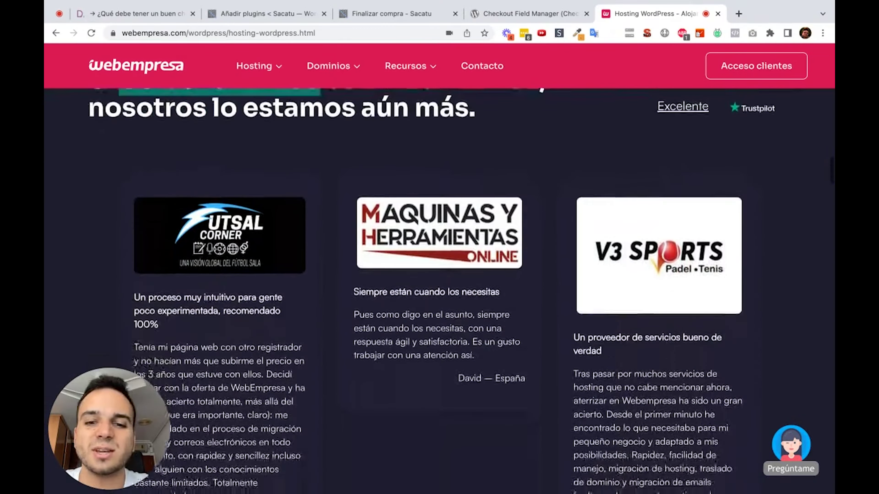
pyautogui.scroll(5, 449, 248)
pyautogui.scroll(-8, 449, 249)
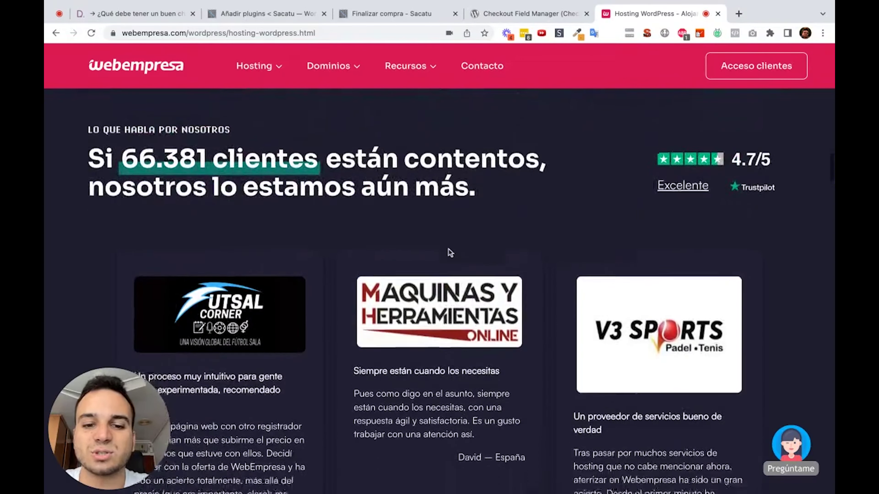
pyautogui.scroll(-13, 448, 249)
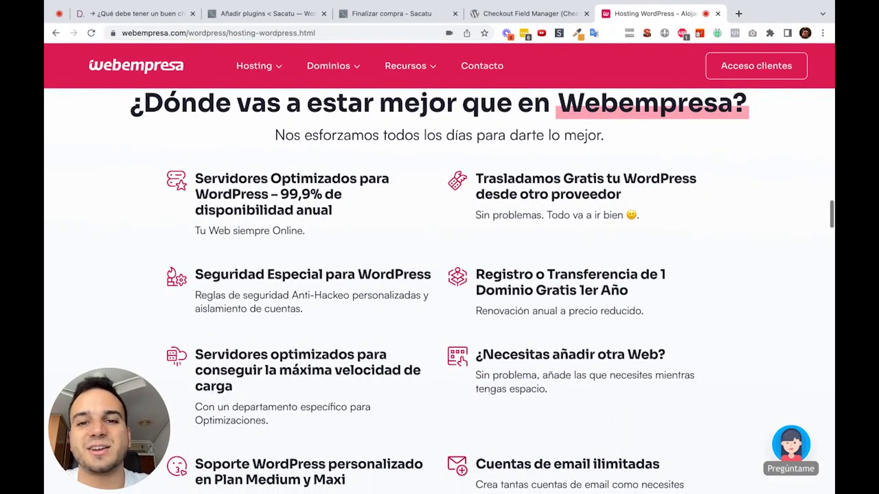
# Activate the newly installed checkout plugin and open the WooCommerce Checkout Manager settings from the installed plugins list.
pyautogui.click(264, 13)
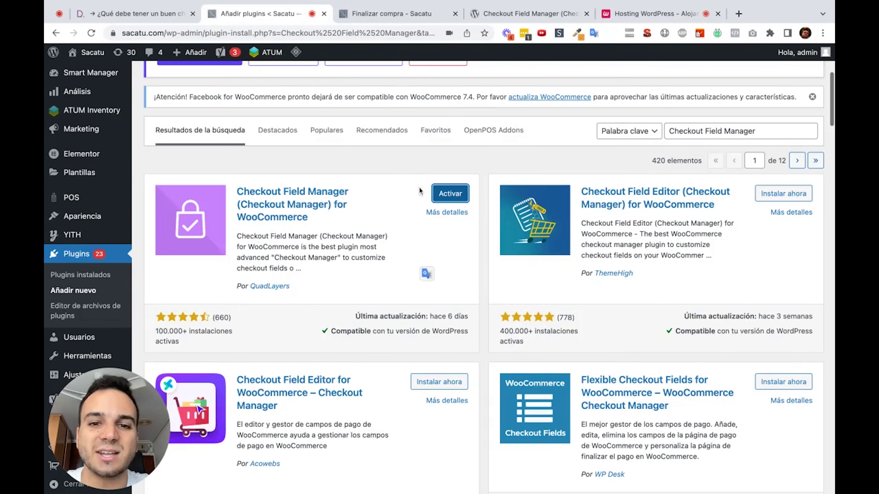
pyautogui.click(436, 191)
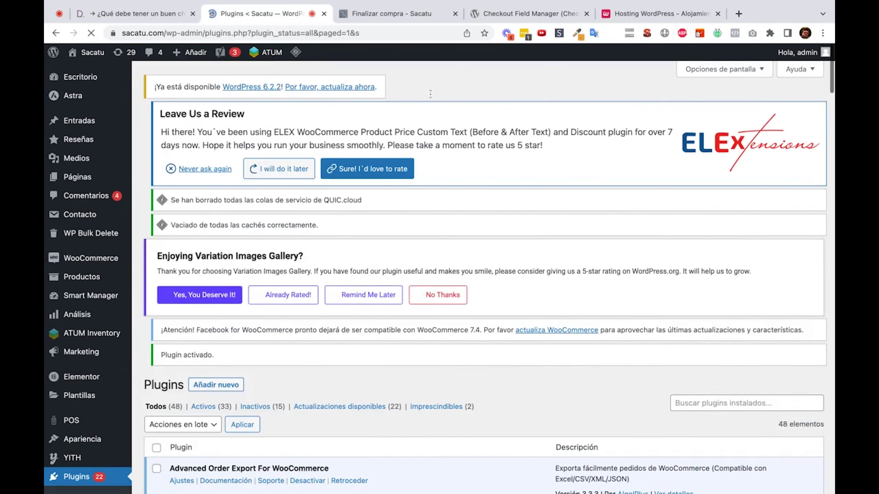
pyautogui.scroll(-15, 444, 263)
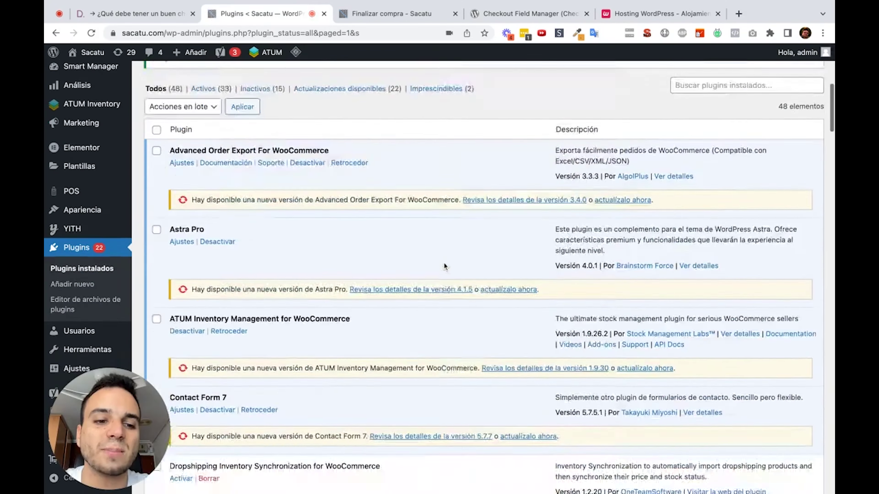
pyautogui.scroll(-2, 443, 263)
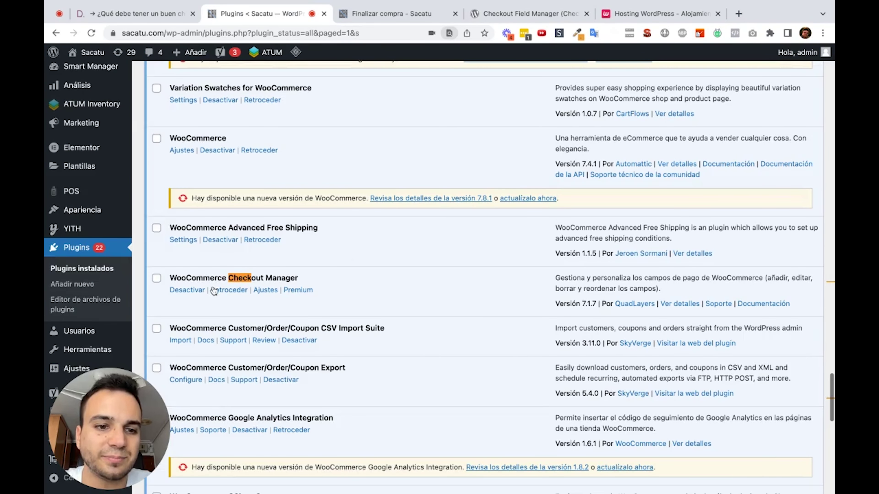
pyautogui.click(266, 291)
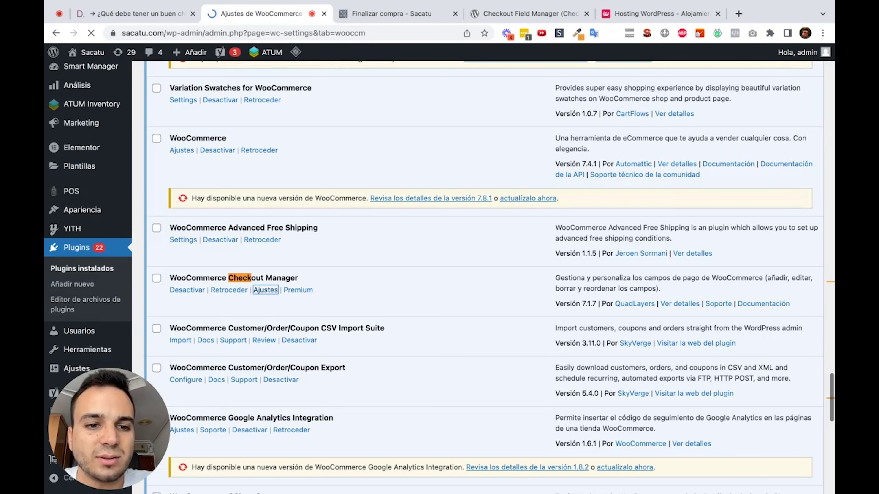
# In the Finalizar compra settings, set the forced shipping address option (Forzar dirección de envío) to Sí.
pyautogui.scroll(-4, 270, 240)
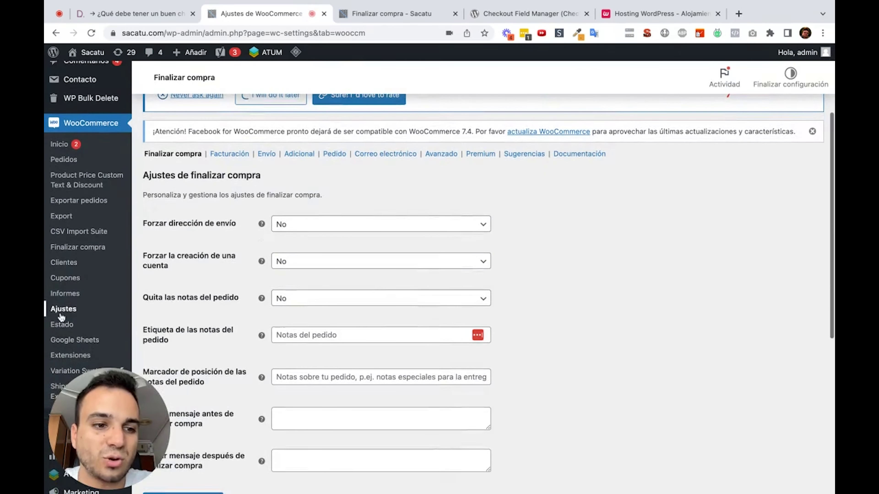
pyautogui.scroll(4, 216, 259)
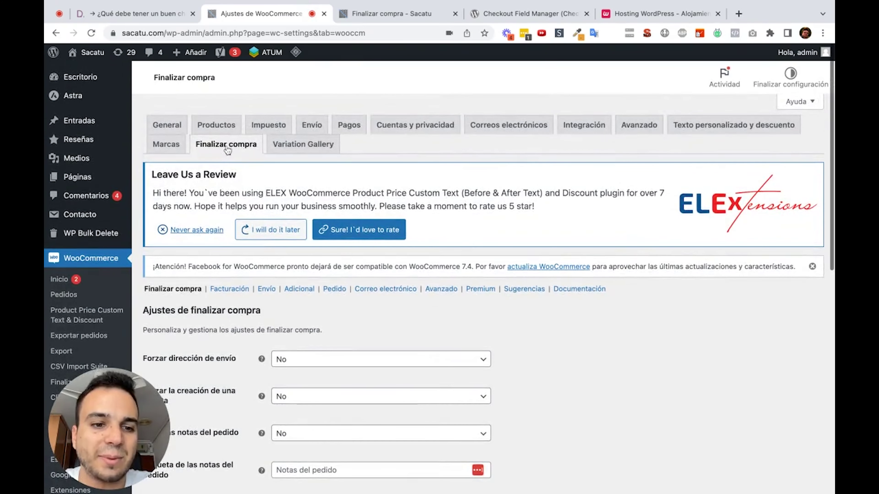
pyautogui.scroll(-3, 265, 161)
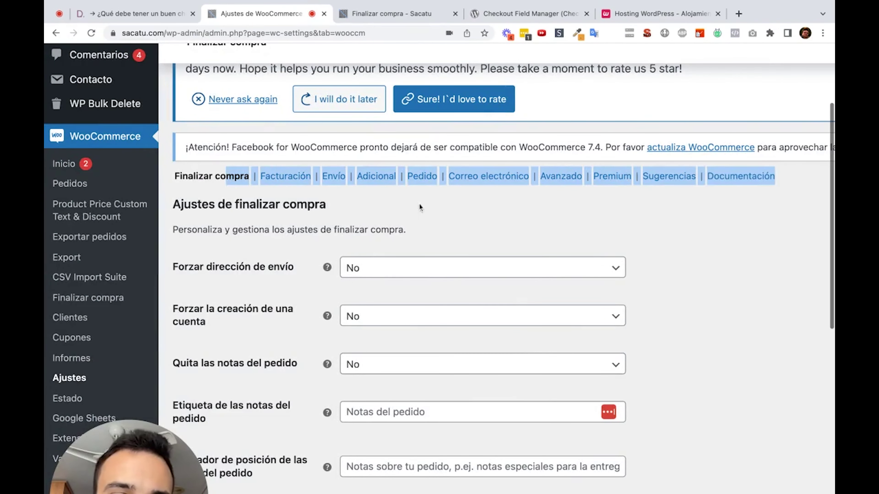
pyautogui.press('super+minus')
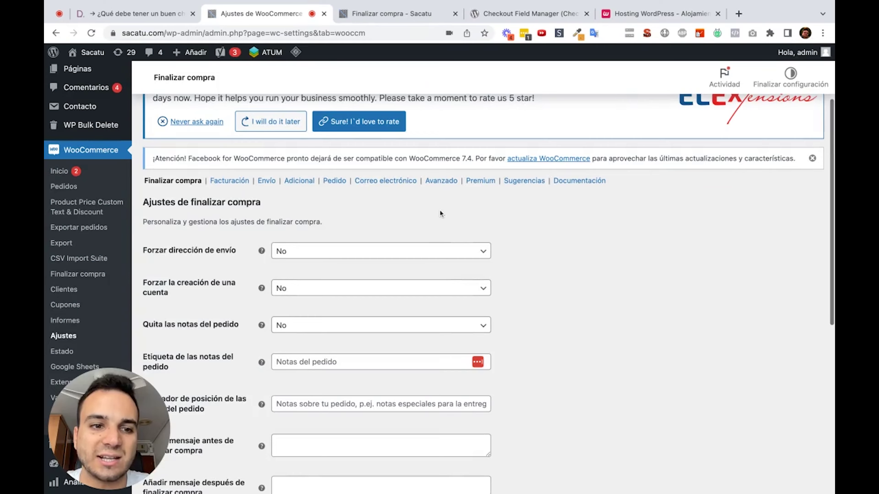
pyautogui.scroll(-3, 440, 209)
pyautogui.click(368, 200)
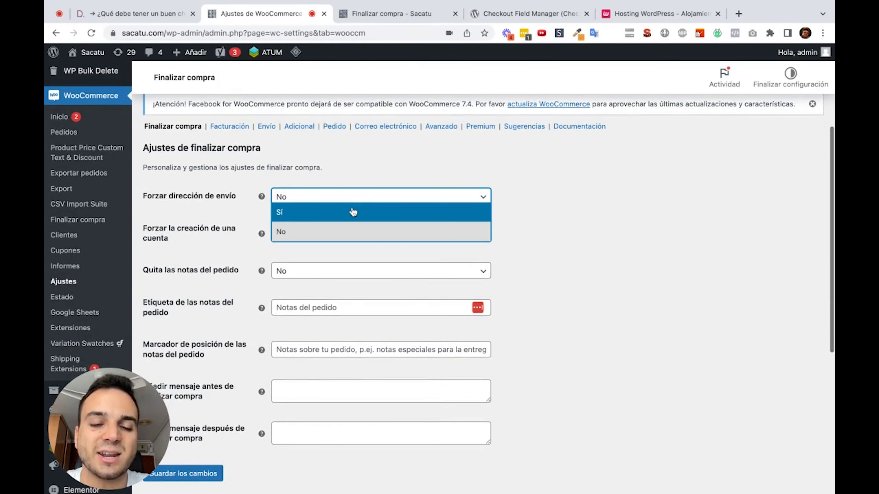
pyautogui.click(370, 171)
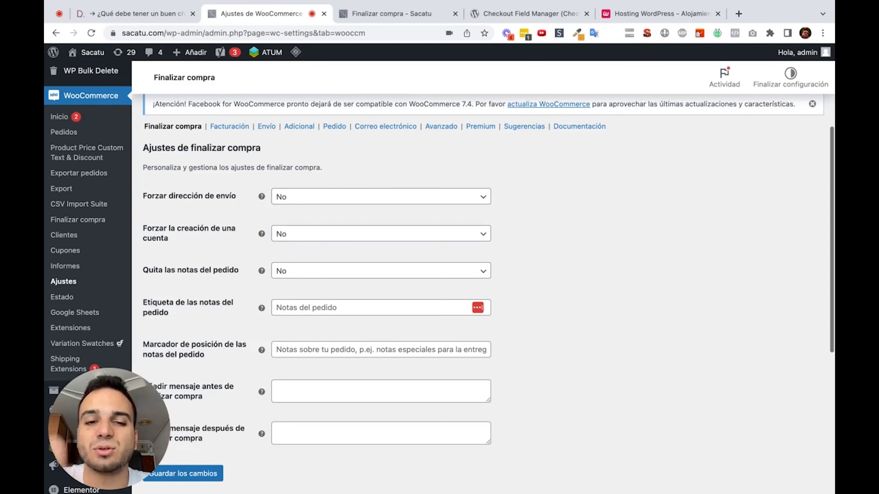
pyautogui.click(359, 197)
pyautogui.click(343, 218)
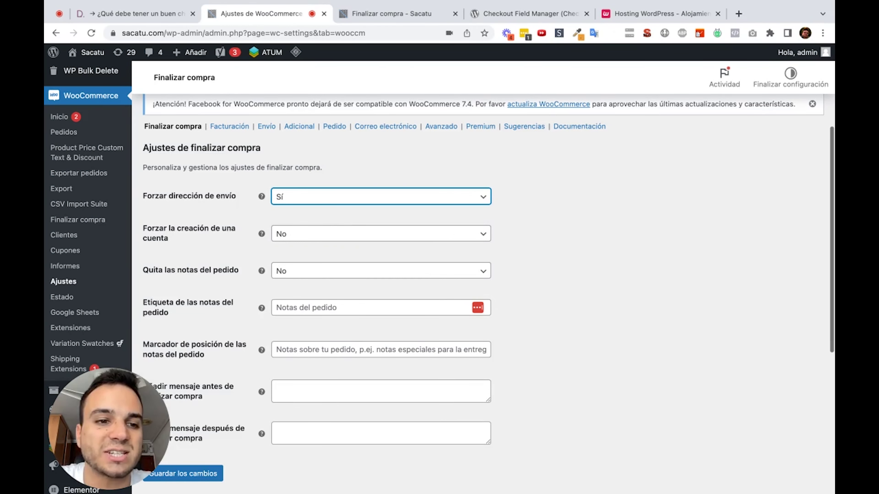
# Enter "Dinos como entregar tu paquete" as the order notes label (Etiqueta de las notas del pedido).
pyautogui.scroll(-2, 439, 274)
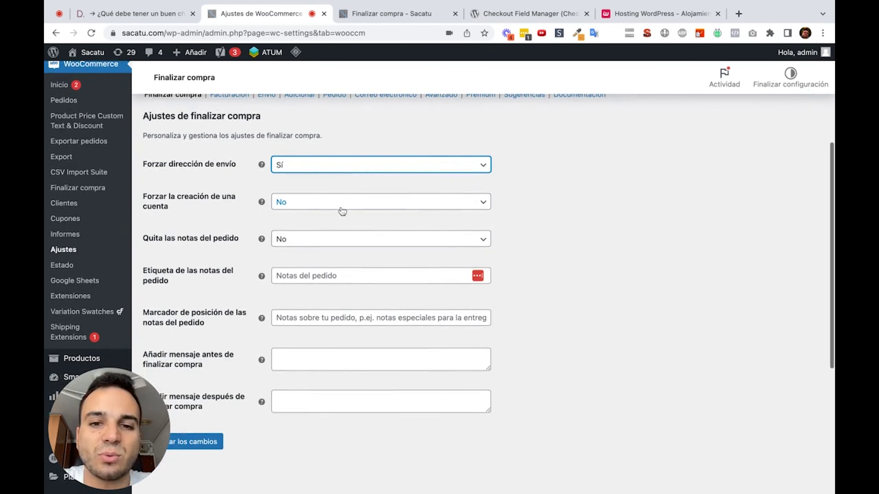
pyautogui.scroll(-2, 330, 225)
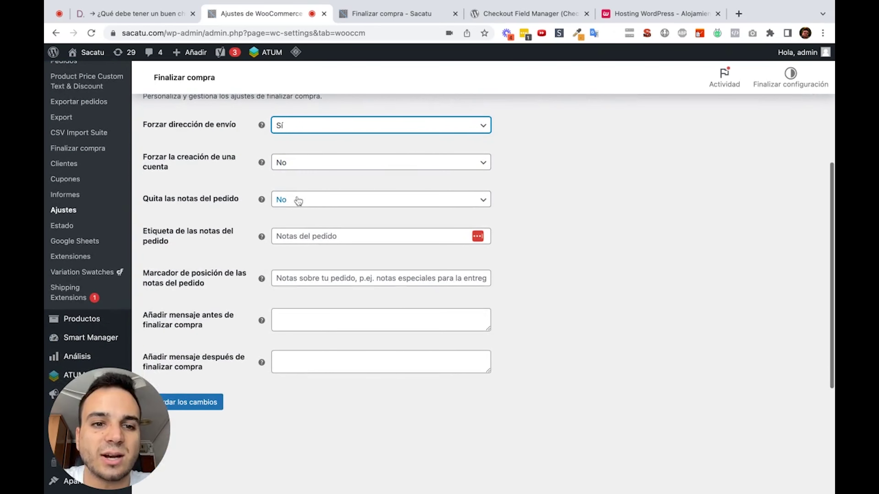
pyautogui.scroll(-1, 304, 220)
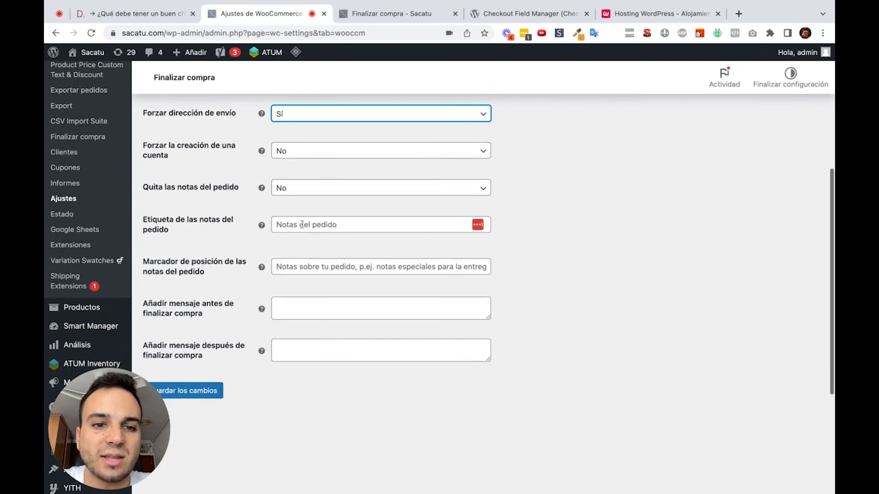
pyautogui.click(303, 224)
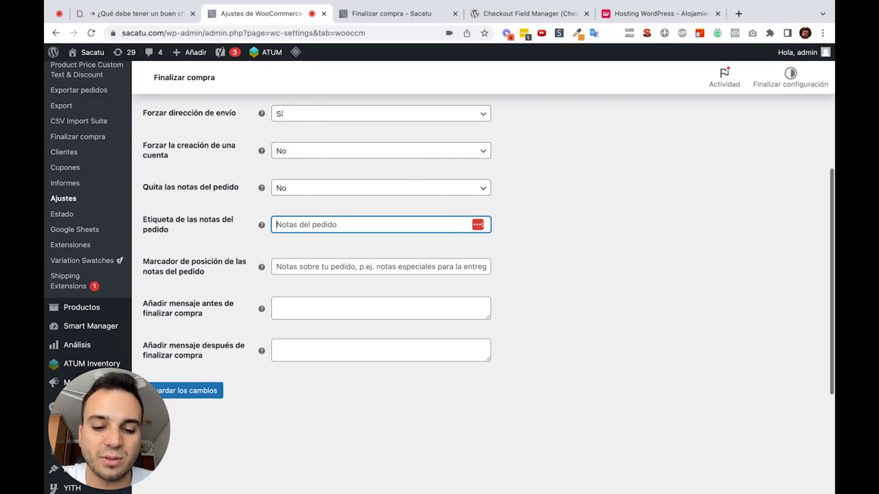
pyautogui.write('Dinos como entregar tu paquete')
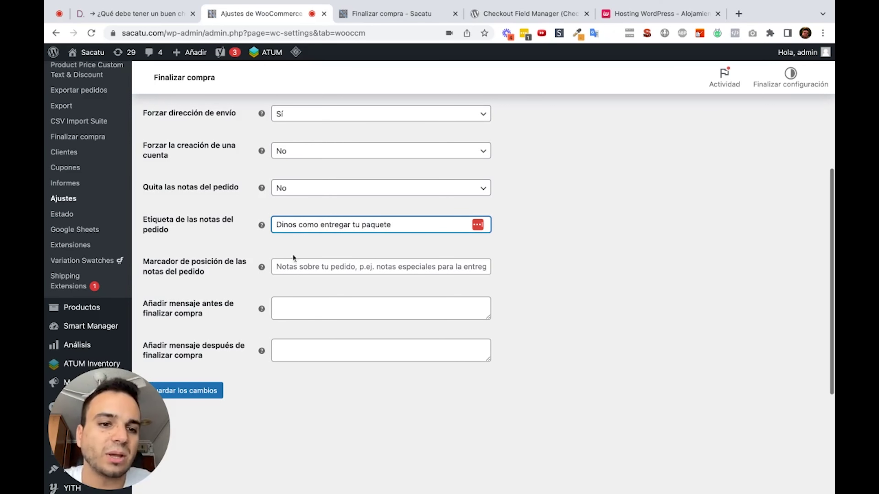
pyautogui.tripleClick(373, 225)
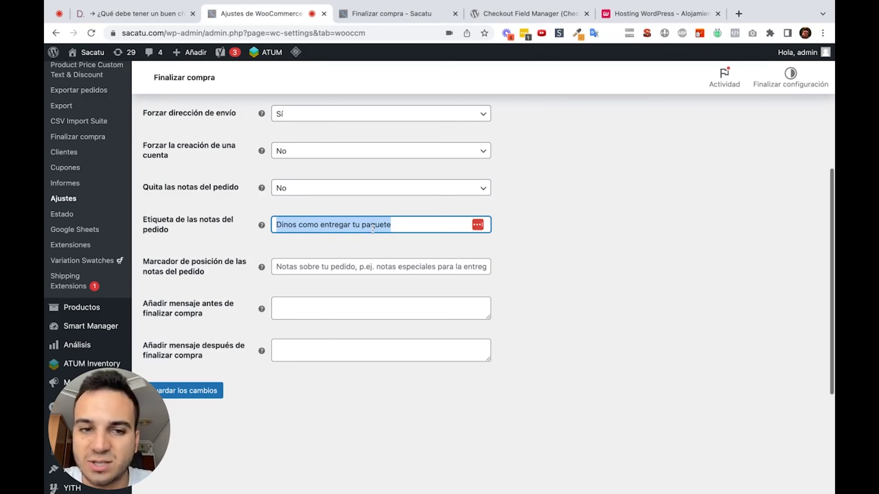
pyautogui.click(189, 269)
pyautogui.scroll(-2, 188, 267)
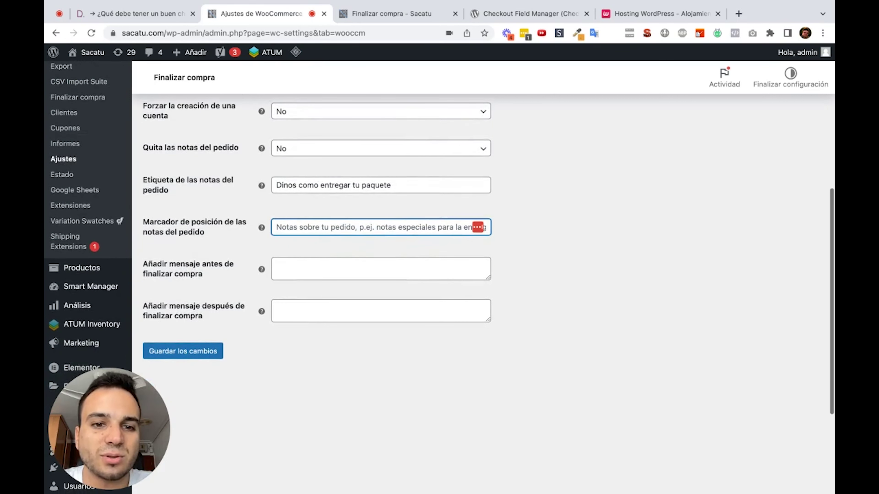
# Move the text "Dinos como entregar tu paquete" from the order notes label to the order notes placeholder.
pyautogui.tripleClick(364, 185)
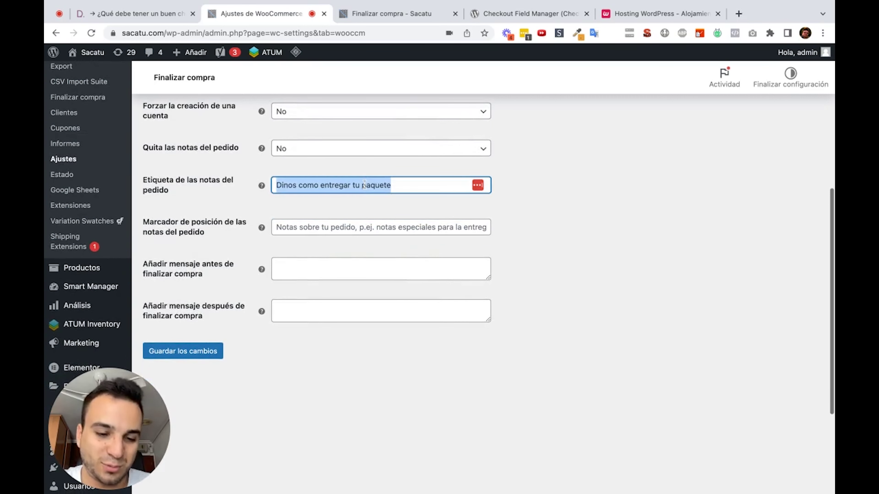
pyautogui.hotkey('ctrl', 'x')
pyautogui.click(359, 227)
pyautogui.hotkey('ctrl', 'v')
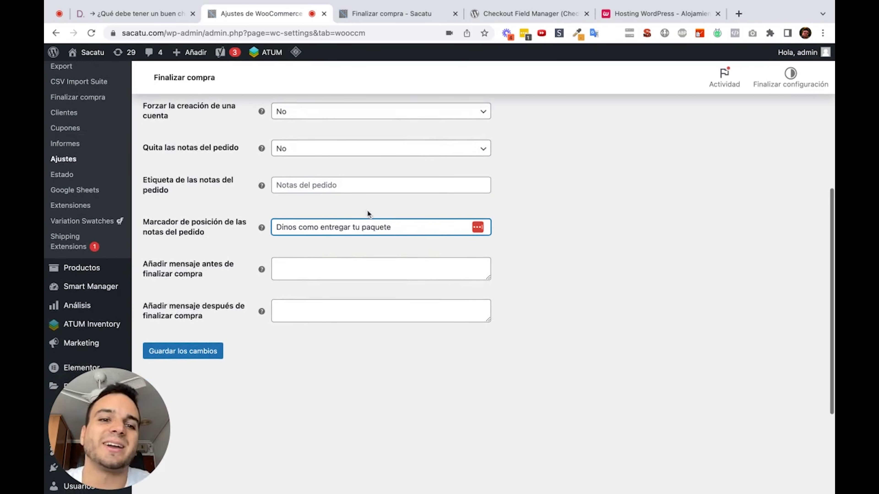
pyautogui.click(368, 211)
# On the store's checkout page, toggle shipping to a different address on and off and inspect the order notes field.
pyautogui.click(388, 14)
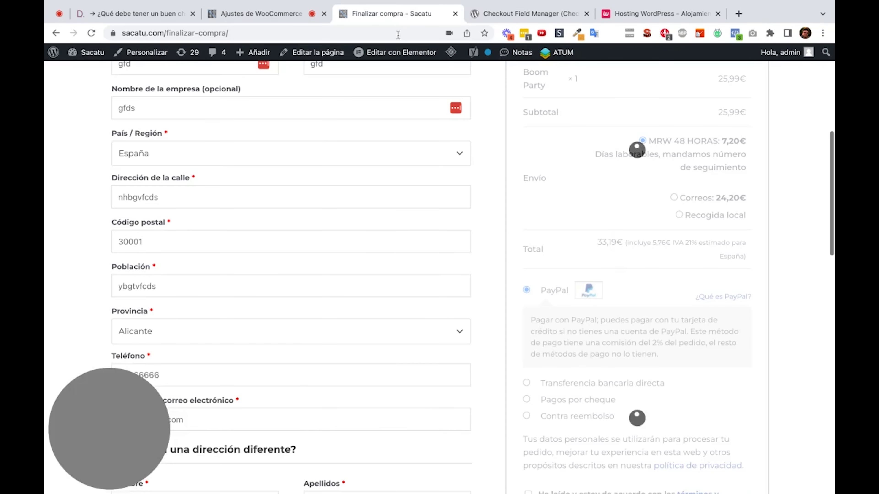
pyautogui.scroll(-7, 379, 213)
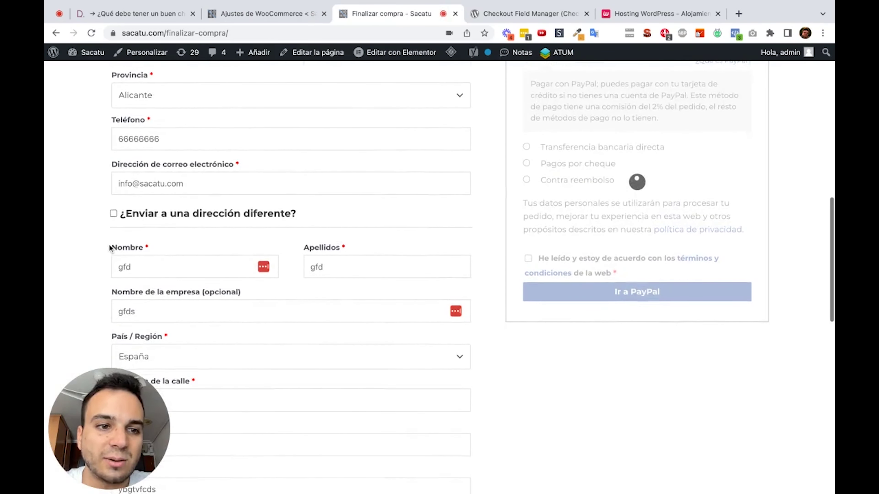
pyautogui.click(112, 213)
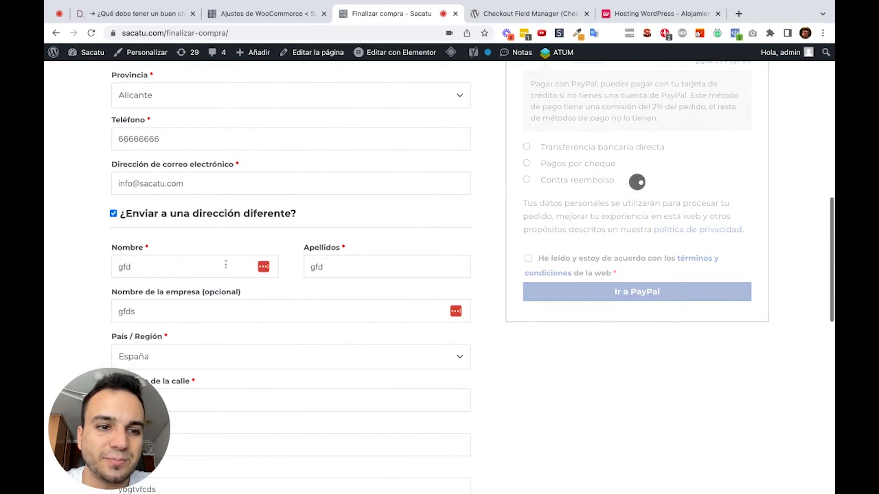
pyautogui.click(113, 213)
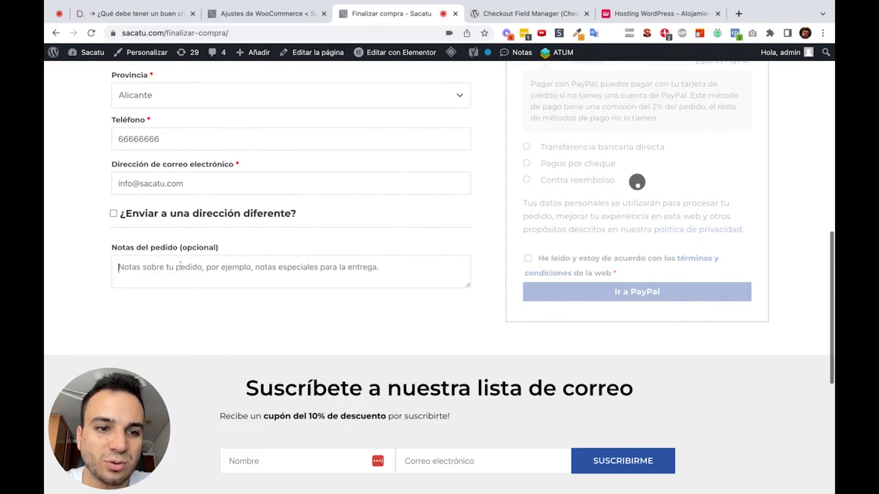
# Set the message before checkout to "Estamos en una feria del 4 al 7 de julio, no enviamos paquetes" and save the plugin settings.
pyautogui.click(301, 13)
pyautogui.scroll(-1, 355, 254)
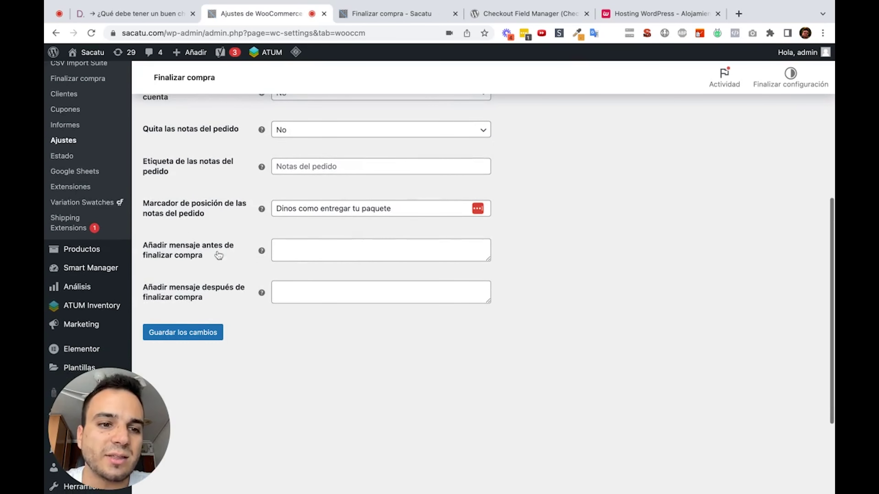
pyautogui.click(296, 250)
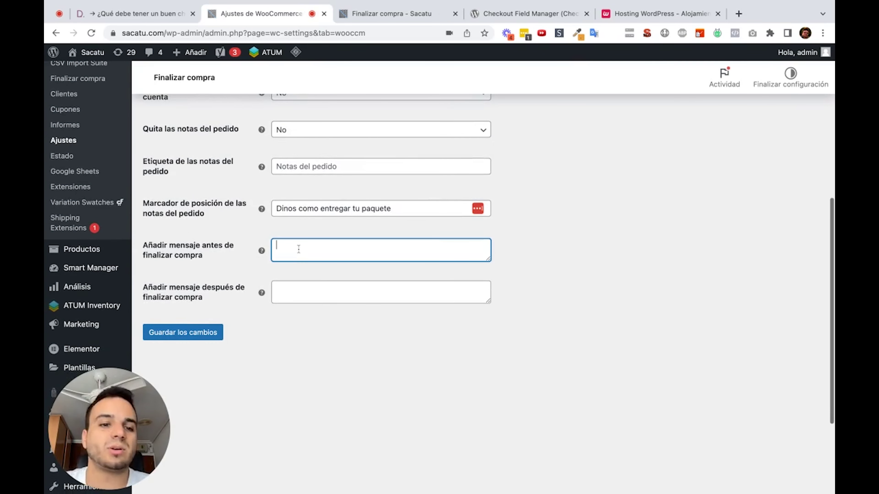
pyautogui.write('E')
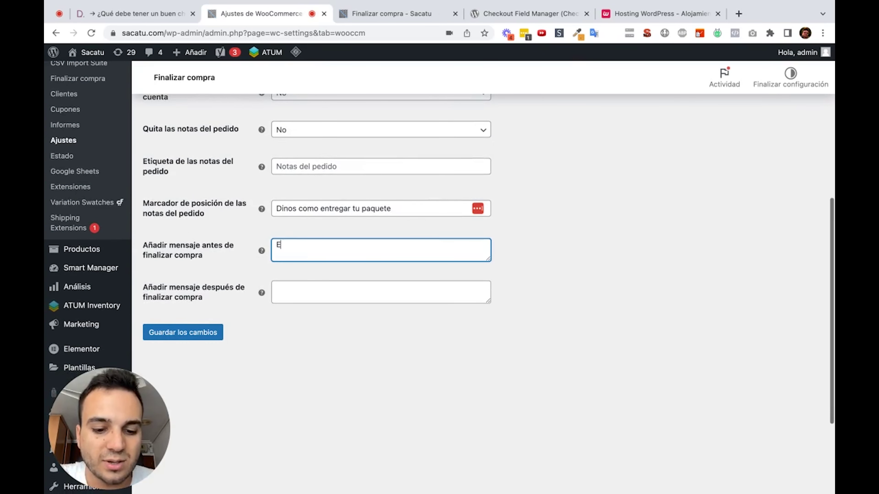
pyautogui.write('stamos en una ')
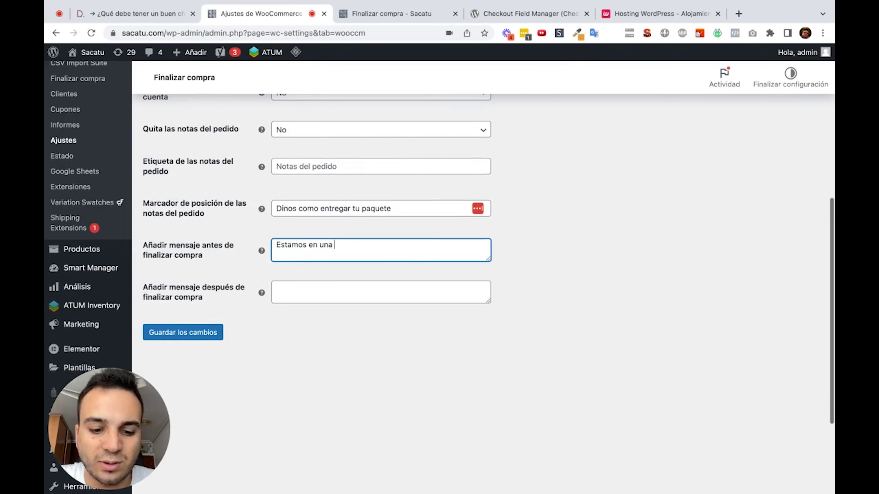
pyautogui.write('feria del ')
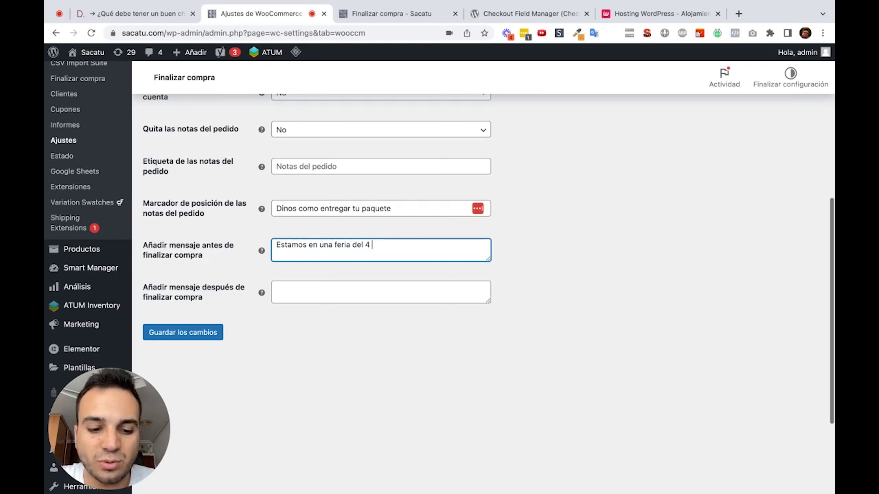
pyautogui.write('4 al 7 de julio, no enviamos p')
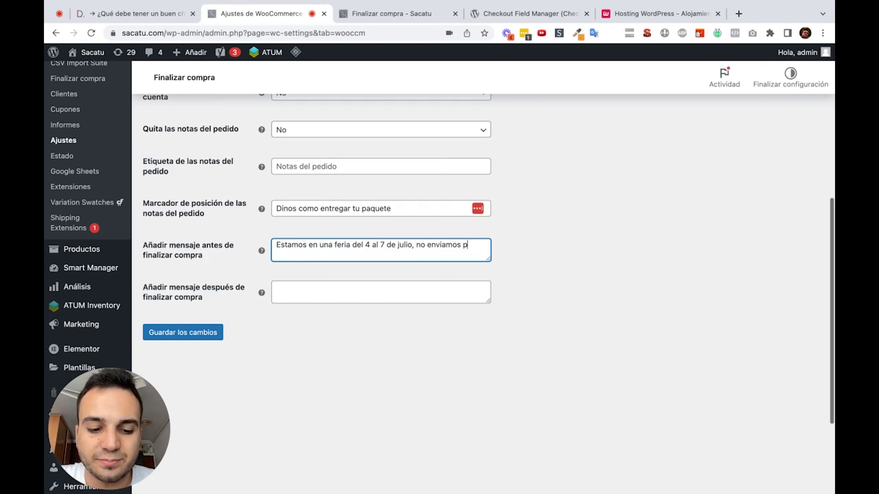
pyautogui.write('aquetes')
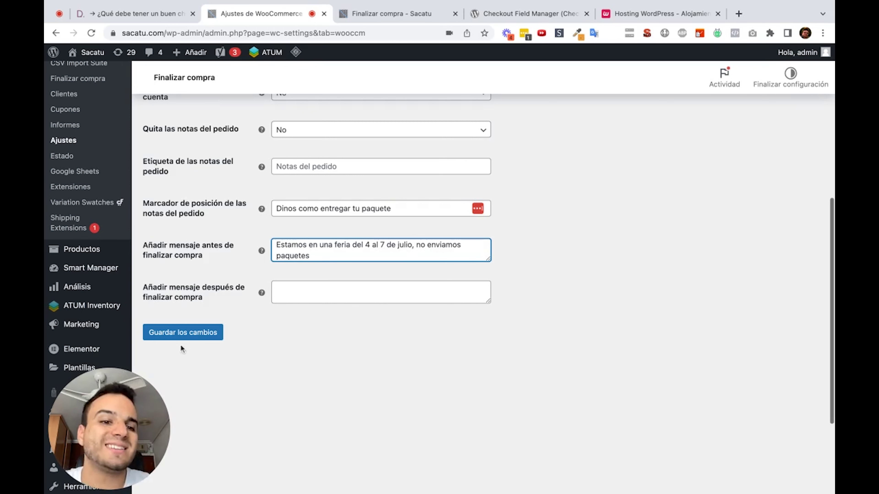
pyautogui.click(213, 334)
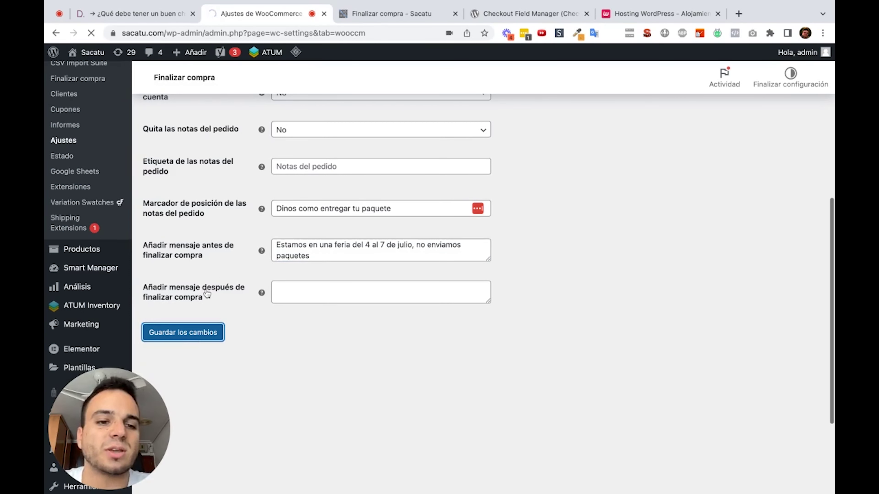
pyautogui.scroll(-3, 207, 293)
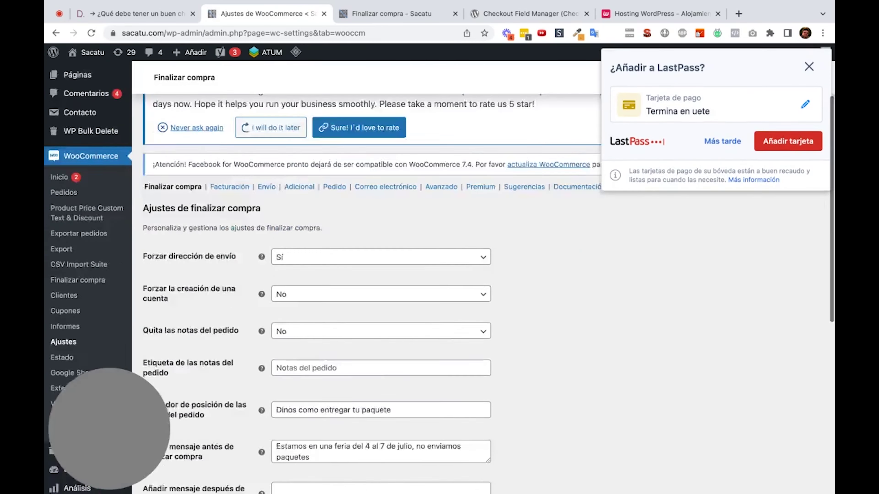
pyautogui.scroll(-5, 312, 277)
# Reload the store's checkout page and examine the shipping address section, the order notes placeholder and the notice above the billing details.
pyautogui.click(364, 16)
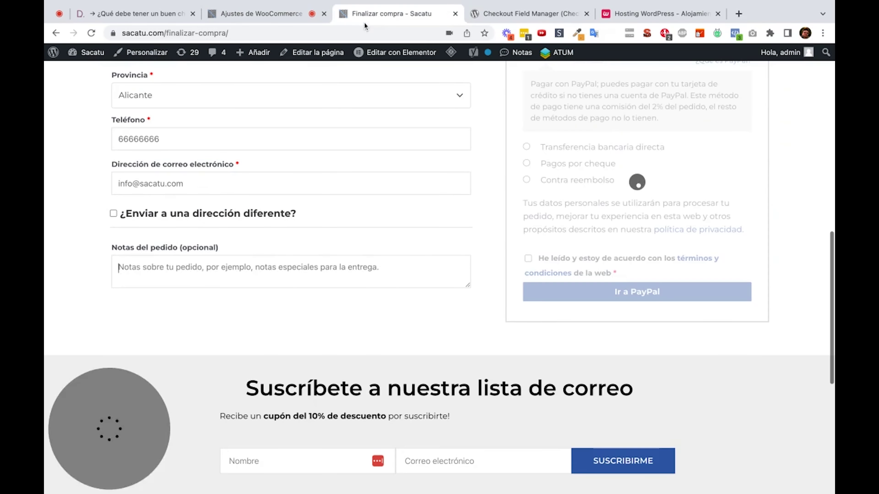
pyautogui.click(94, 34)
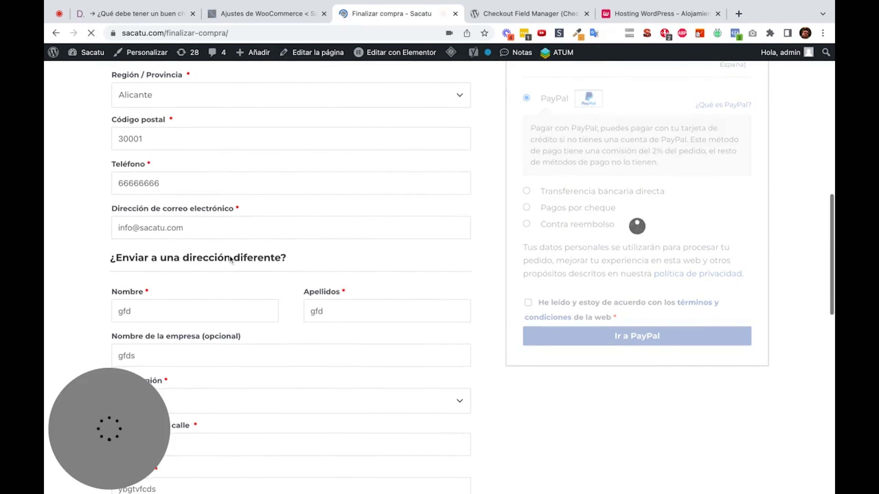
pyautogui.scroll(-10, 229, 255)
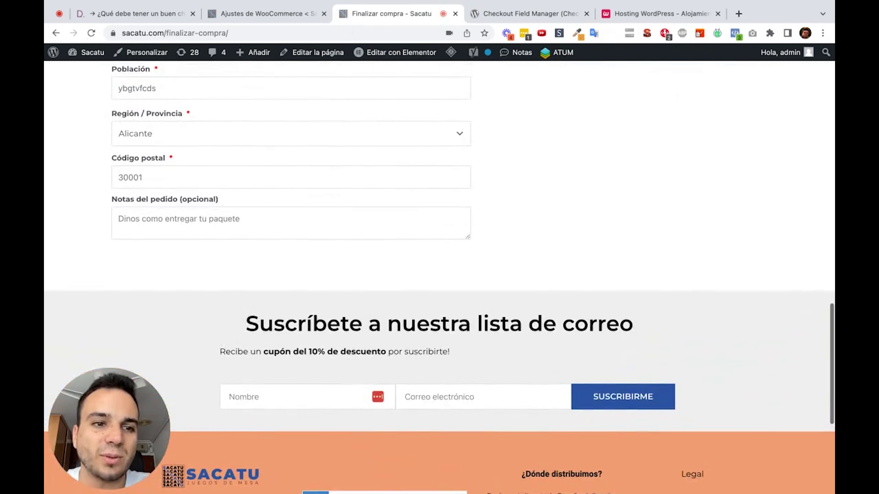
pyautogui.scroll(1, 207, 238)
pyautogui.click(228, 240)
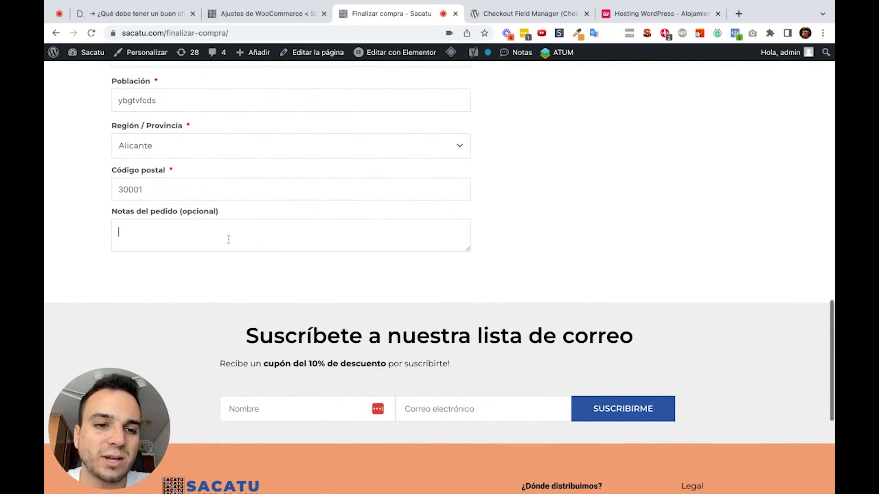
pyautogui.click(558, 257)
pyautogui.scroll(5, 631, 254)
pyautogui.scroll(-5, 631, 253)
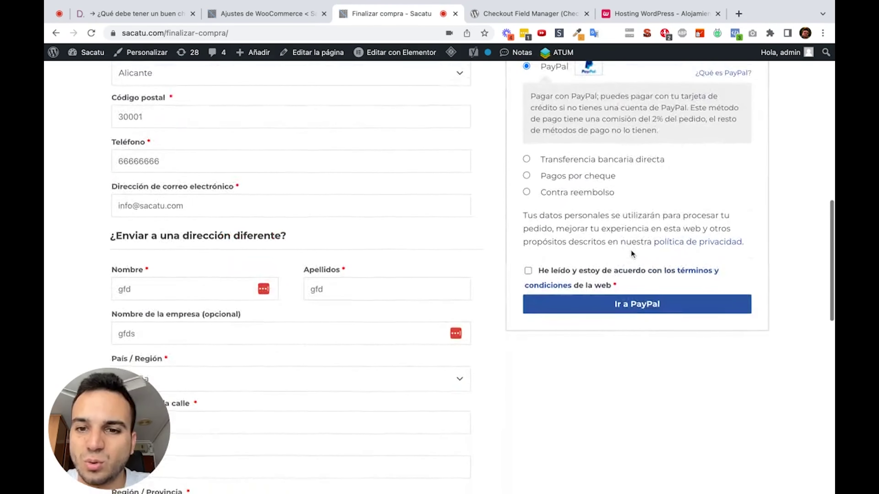
pyautogui.scroll(4, 631, 254)
pyautogui.scroll(10, 479, 243)
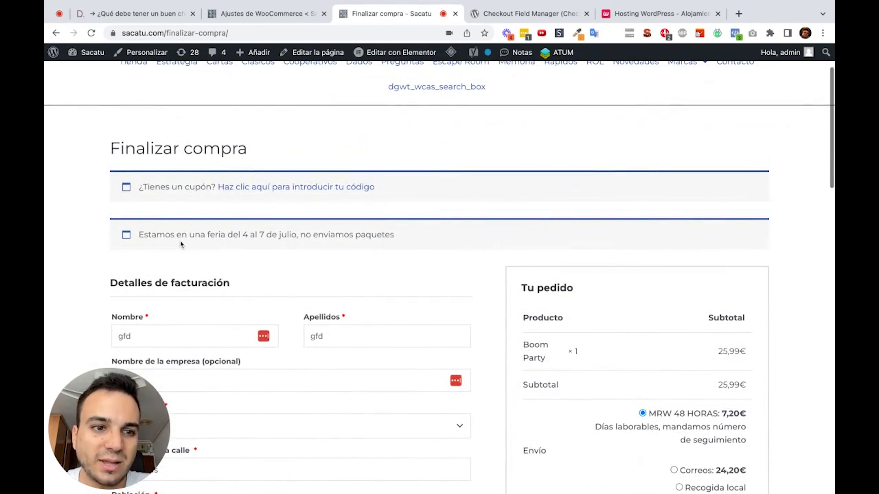
# Examine the fair notice above the billing details and the shipping to a different address section on the checkout page.
pyautogui.moveTo(141, 235); pyautogui.dragTo(394, 236)
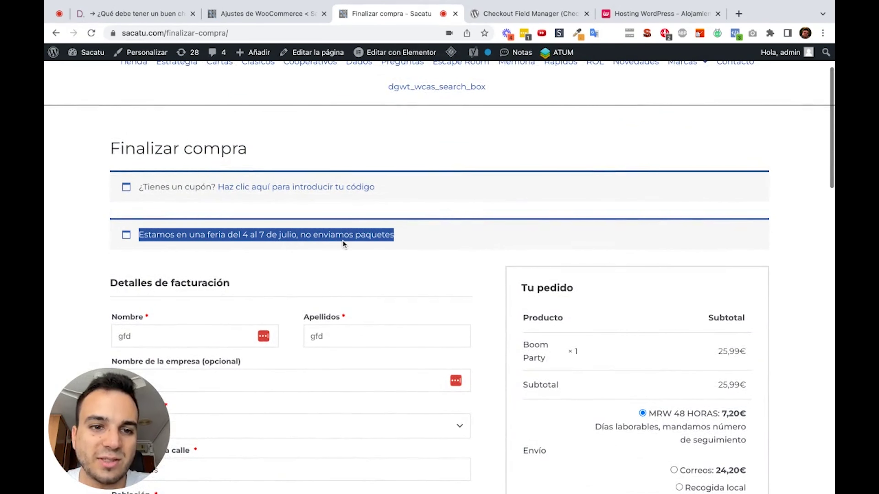
pyautogui.click(342, 275)
pyautogui.scroll(-12, 342, 276)
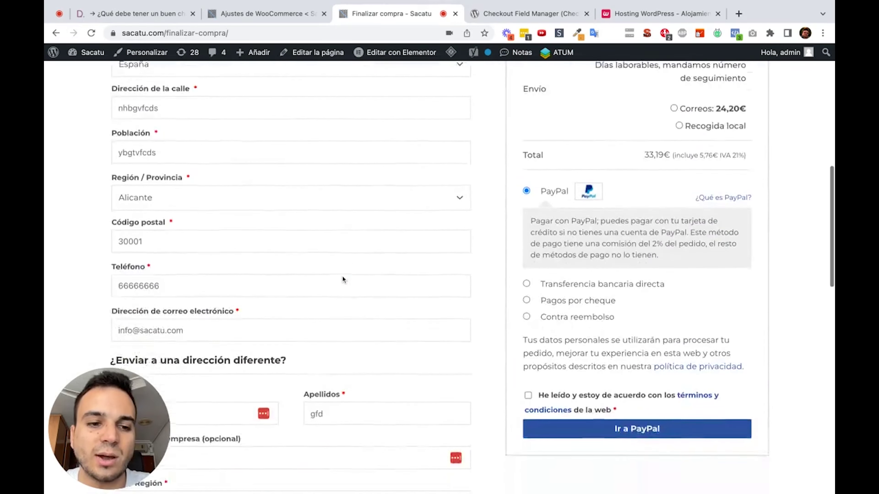
pyautogui.scroll(-1, 342, 275)
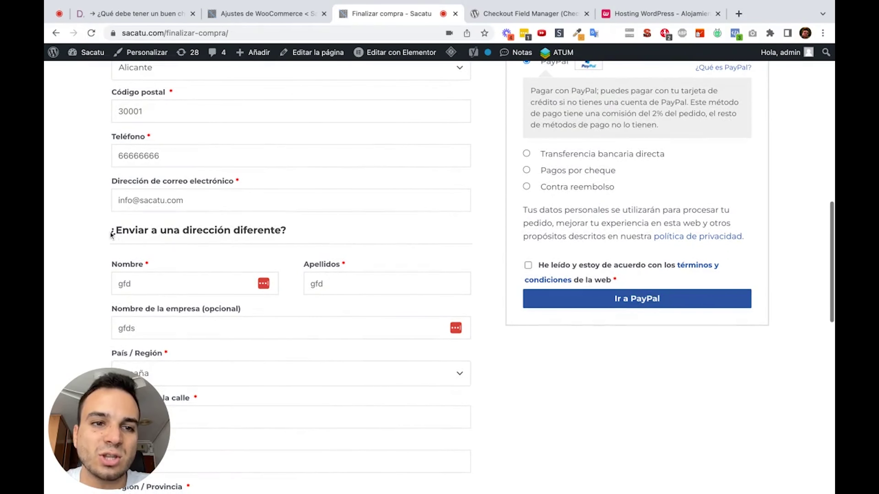
# In the plugin's checkout settings, set "Forzar dirección de envío" to No and save the changes.
pyautogui.click(273, 13)
pyautogui.scroll(7, 311, 207)
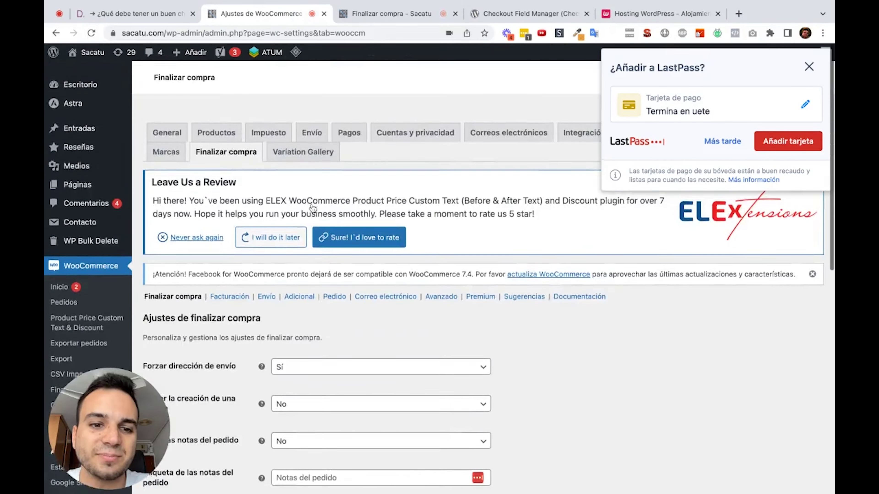
pyautogui.scroll(-4, 312, 208)
pyautogui.click(307, 232)
pyautogui.click(297, 268)
pyautogui.scroll(-2, 237, 270)
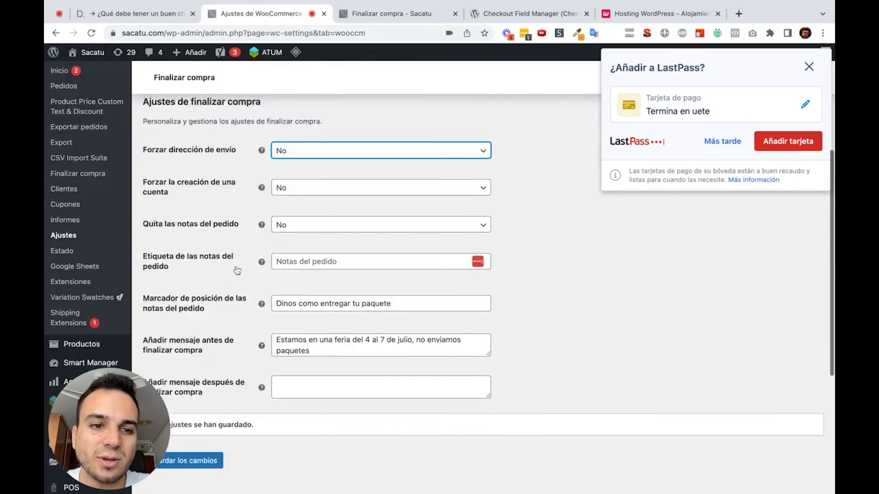
pyautogui.scroll(-4, 238, 270)
pyautogui.click(186, 335)
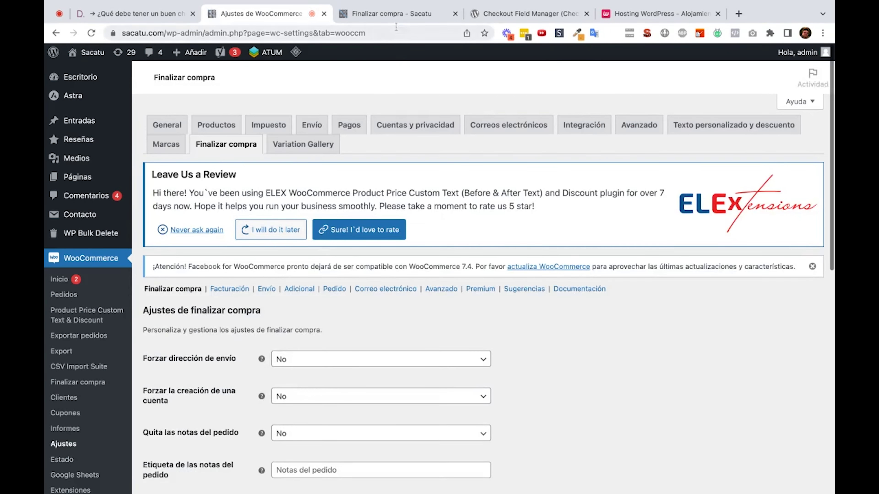
# Reload the store's checkout page and deselect shipping to a different address.
pyautogui.click(389, 14)
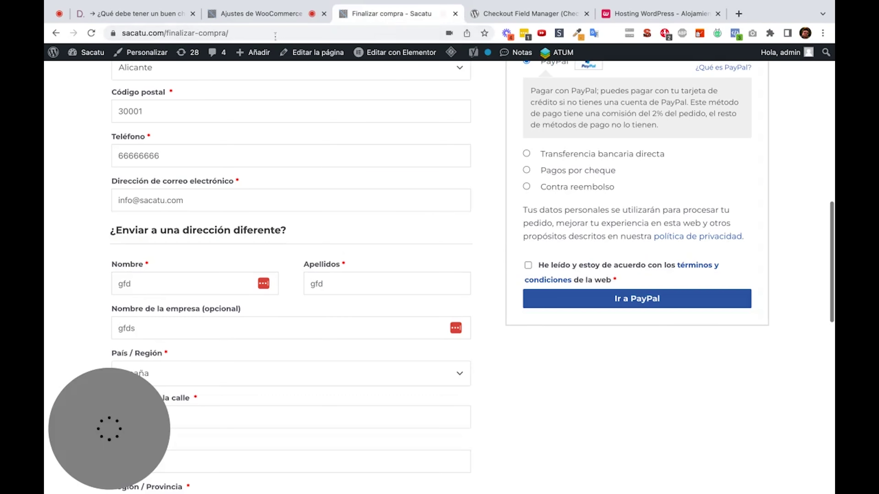
pyautogui.click(91, 34)
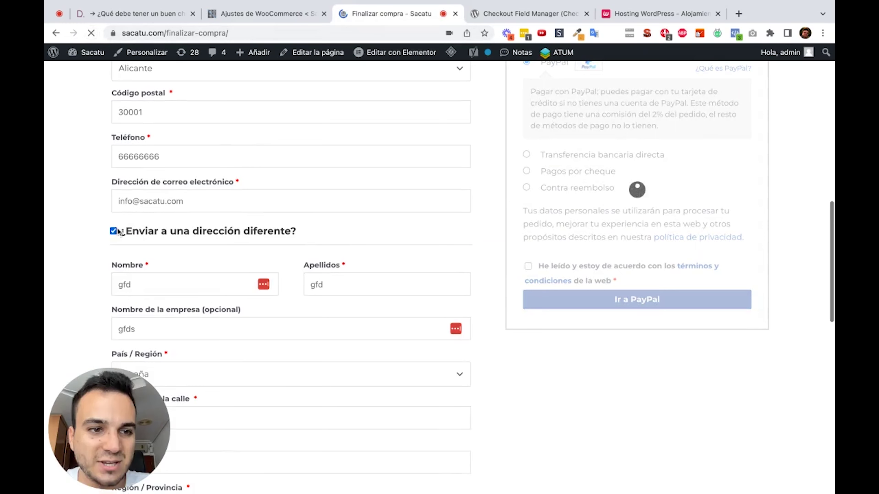
pyautogui.click(118, 232)
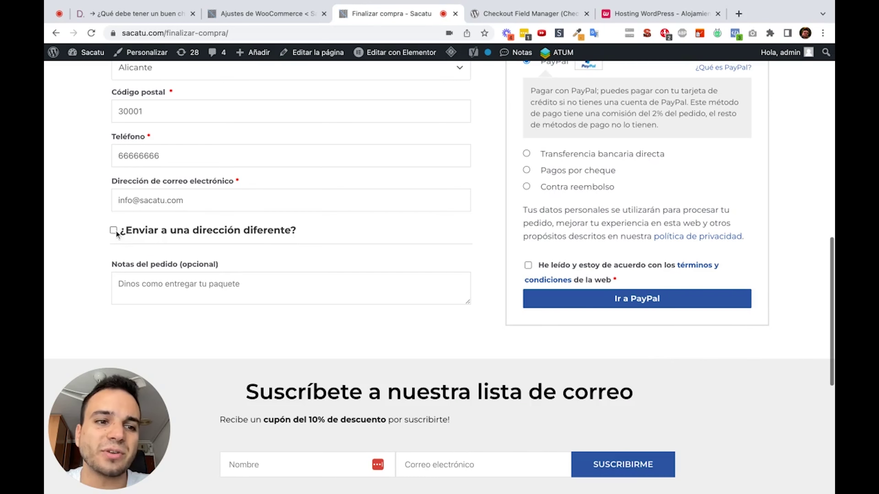
# Open the plugin's billing fields settings (Facturación) and review the list of fields.
pyautogui.click(301, 14)
pyautogui.scroll(-5, 301, 257)
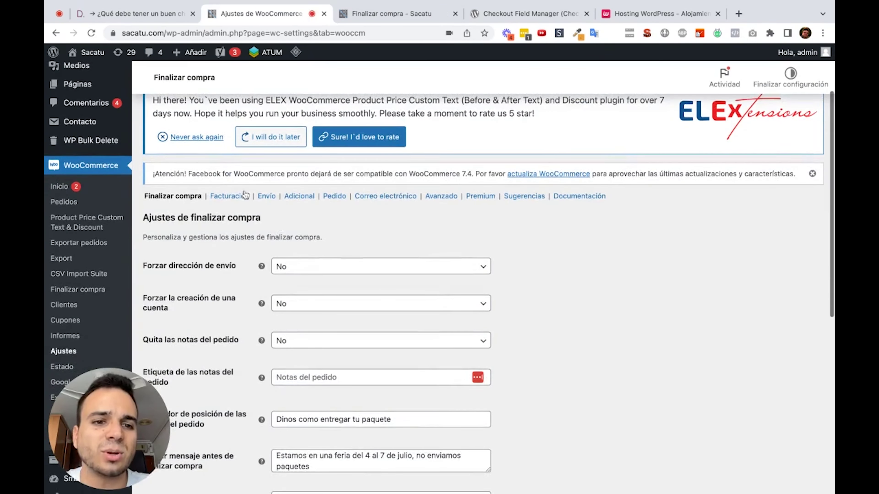
pyautogui.click(234, 198)
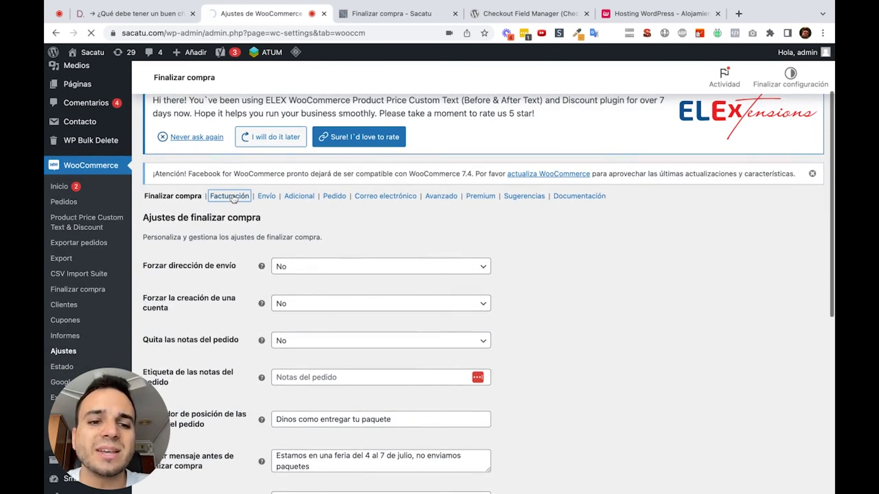
pyautogui.scroll(-8, 262, 202)
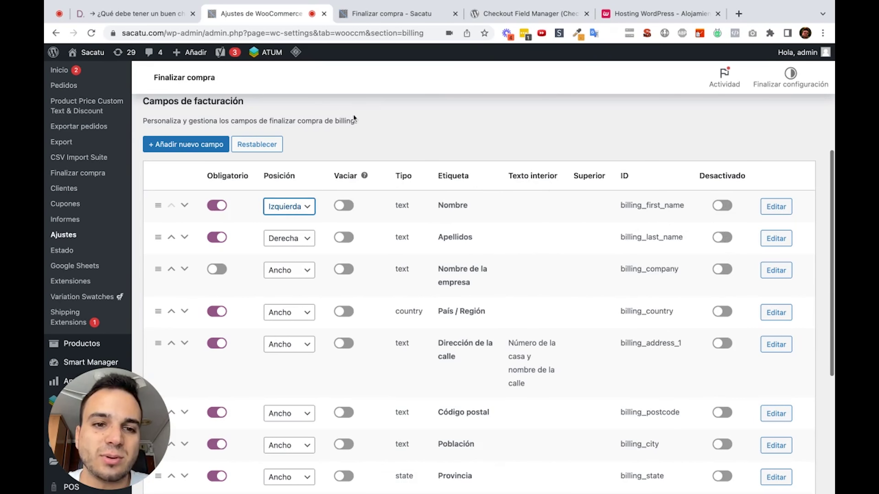
# Reload the checkout page and compare its first name and surname layout with the positions in the billing fields list.
pyautogui.click(355, 18)
pyautogui.press('super+r')
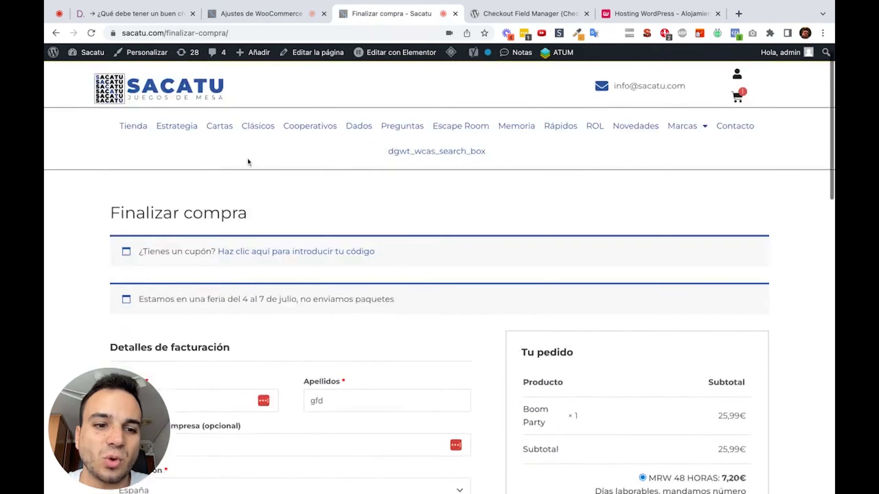
pyautogui.scroll(-4, 245, 161)
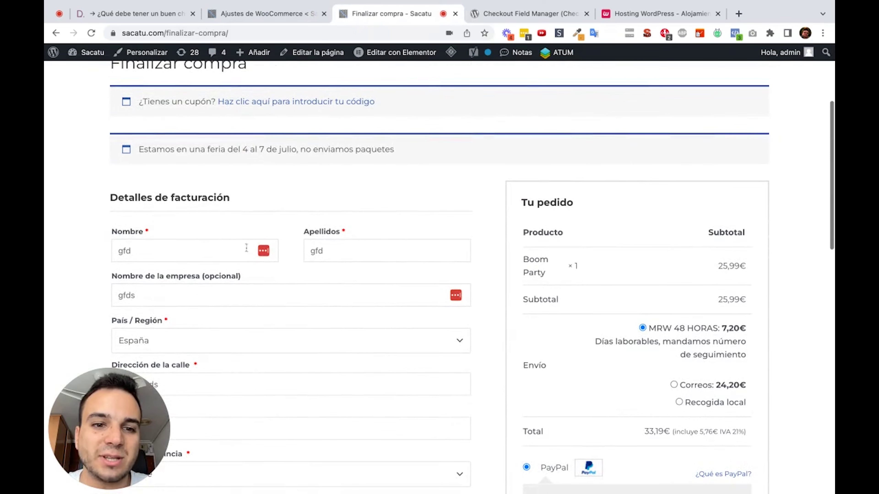
pyautogui.click(273, 16)
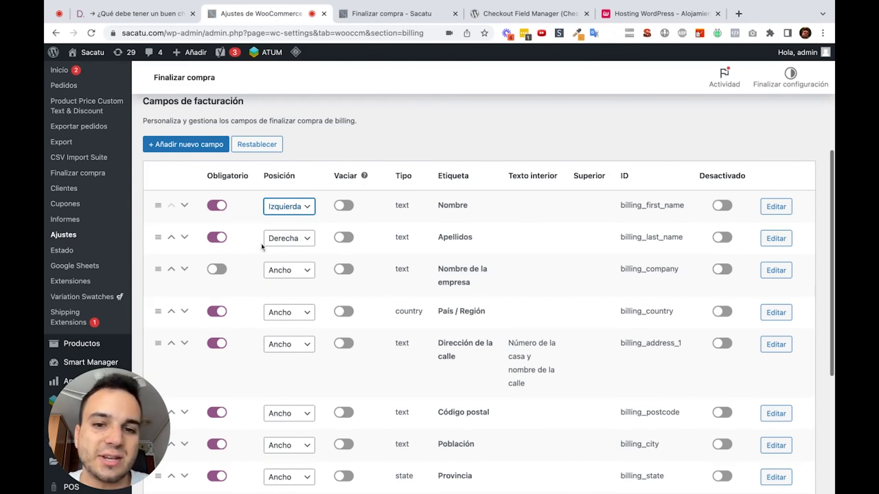
pyautogui.scroll(-2, 344, 206)
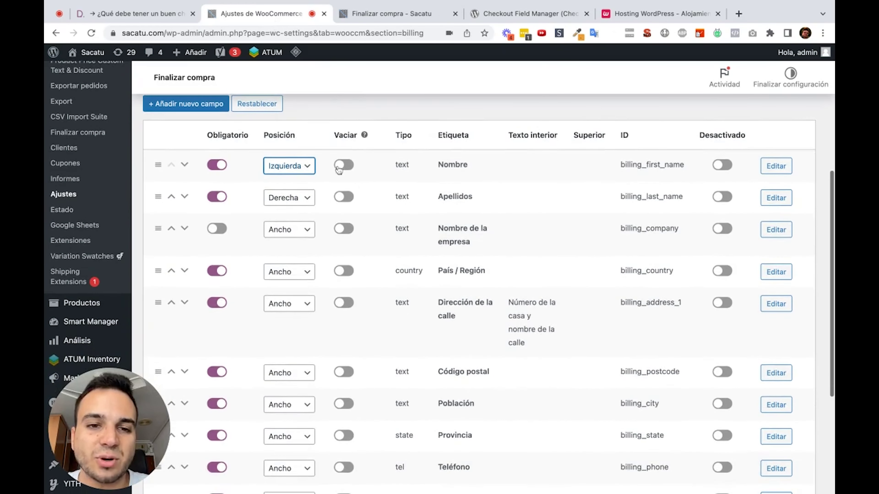
pyautogui.scroll(-1, 340, 218)
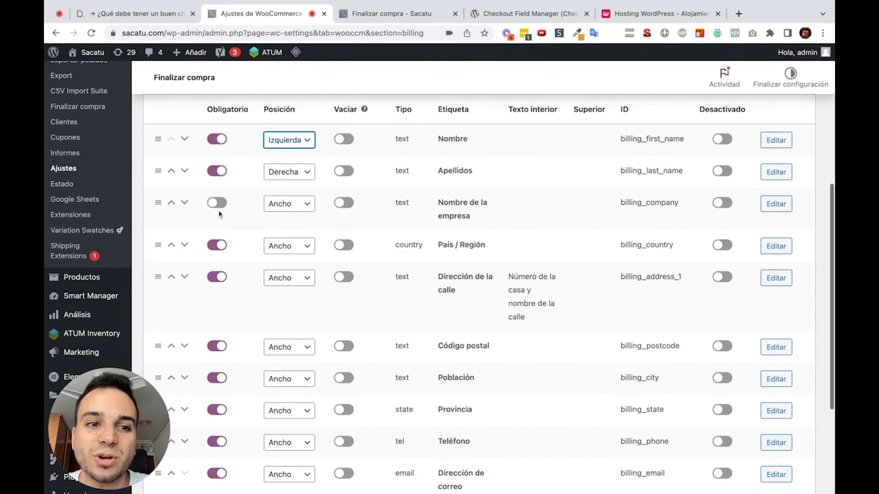
# Open the company name billing field for editing, look over its type and general options, and close it without changes.
pyautogui.click(773, 207)
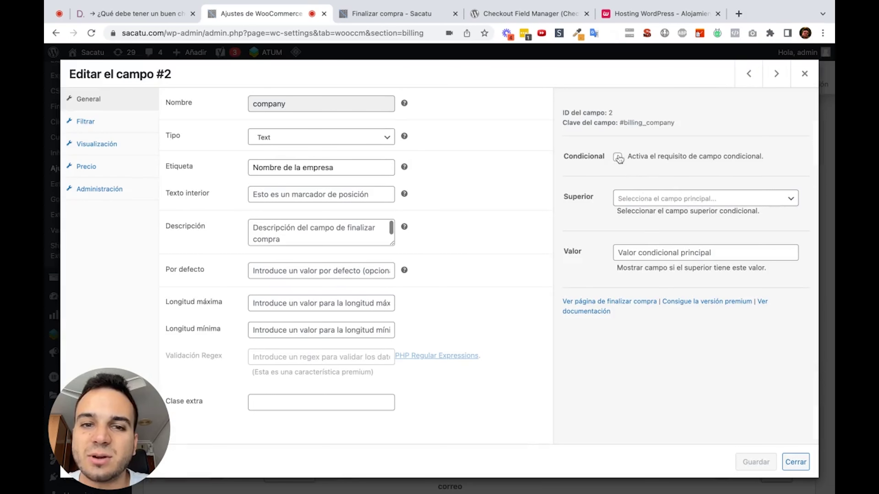
pyautogui.click(300, 137)
pyautogui.click(448, 163)
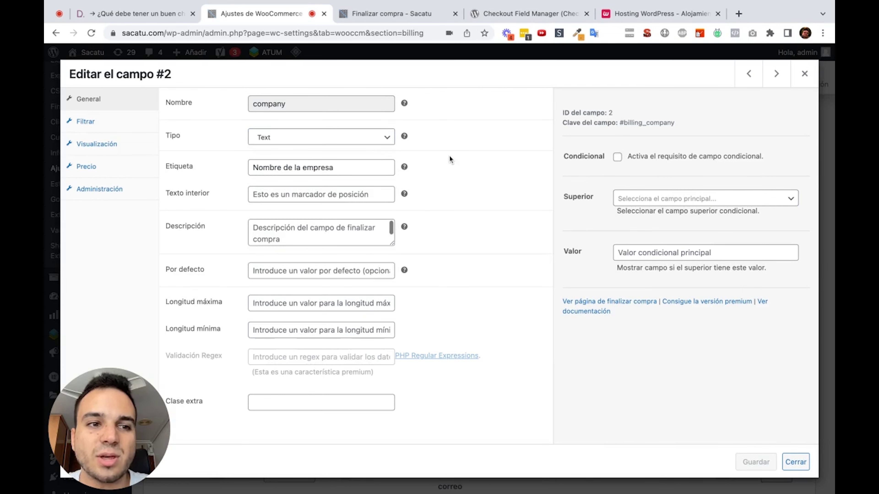
pyautogui.click(803, 73)
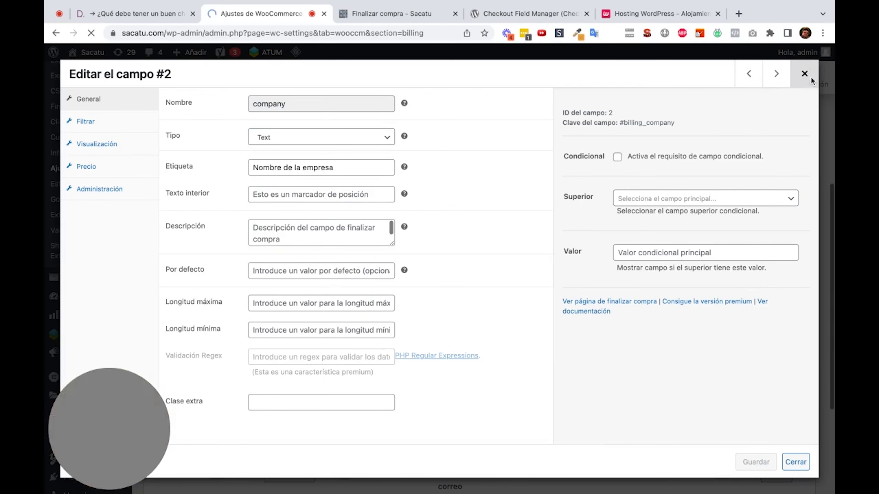
# Set the position of the billing field Código postal to Izquierda and Población to Derecha, and save the changes.
pyautogui.scroll(-3, 585, 187)
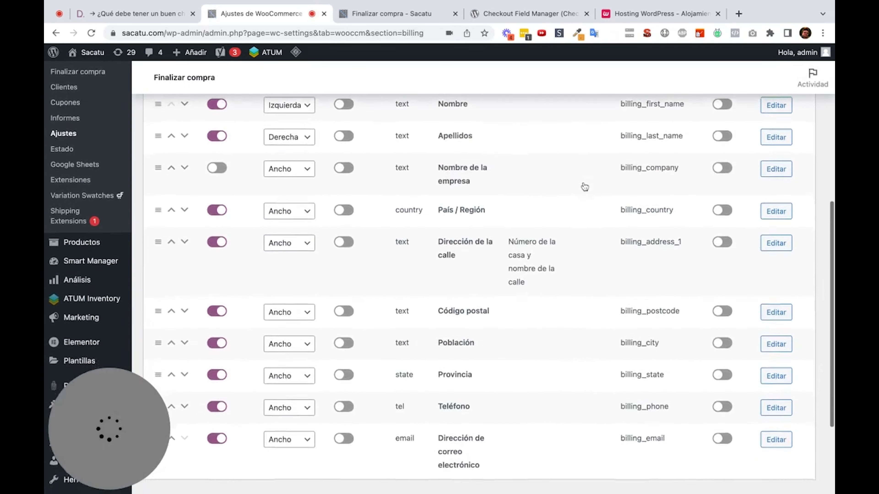
pyautogui.scroll(-1, 321, 179)
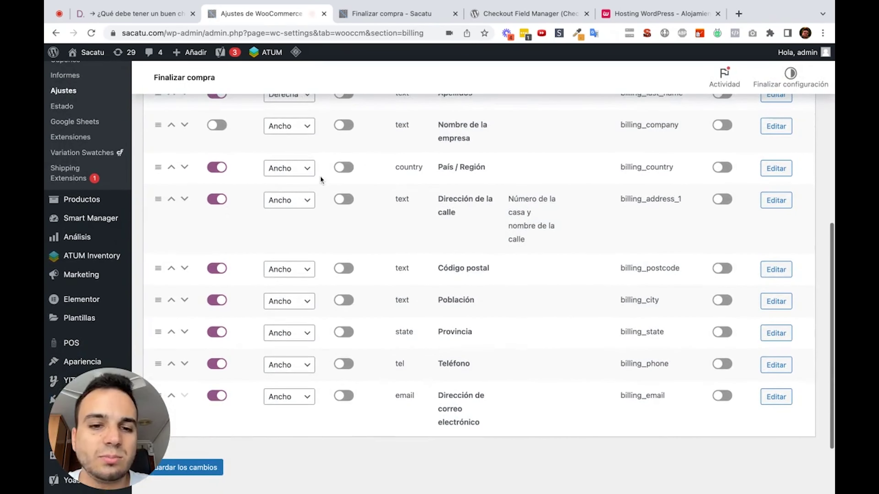
pyautogui.scroll(-2, 289, 281)
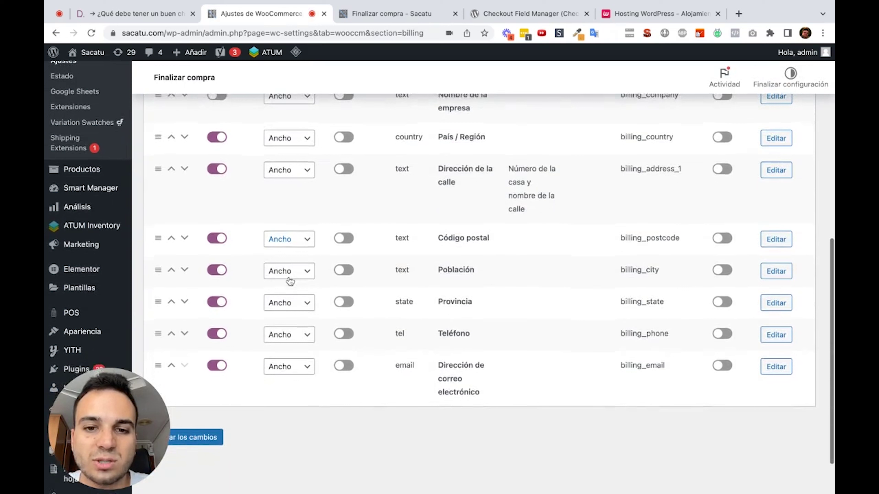
pyautogui.click(302, 246)
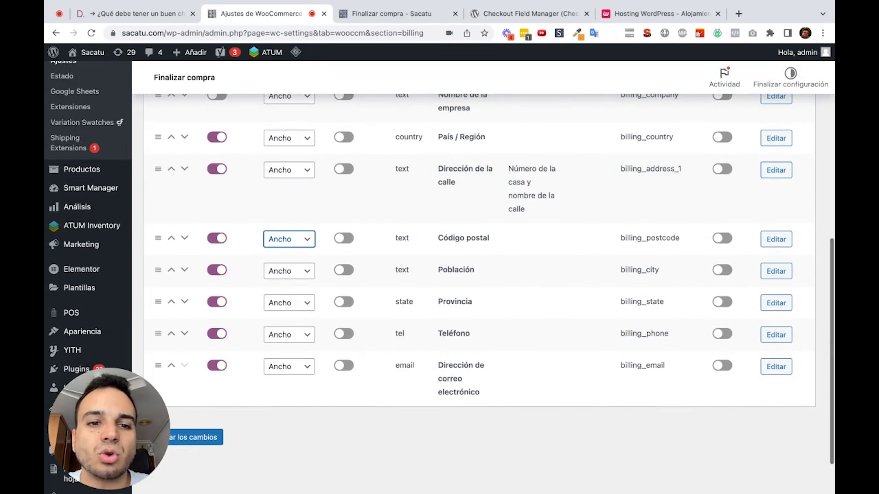
pyautogui.click(287, 252)
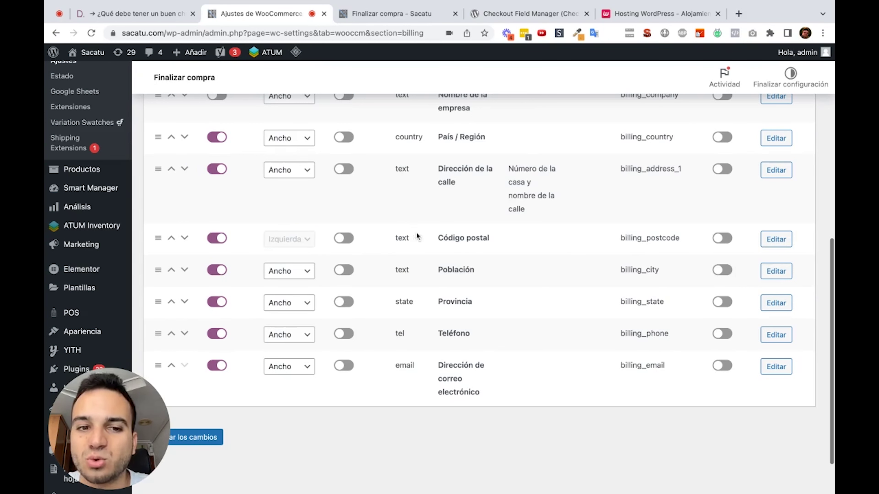
pyautogui.click(302, 272)
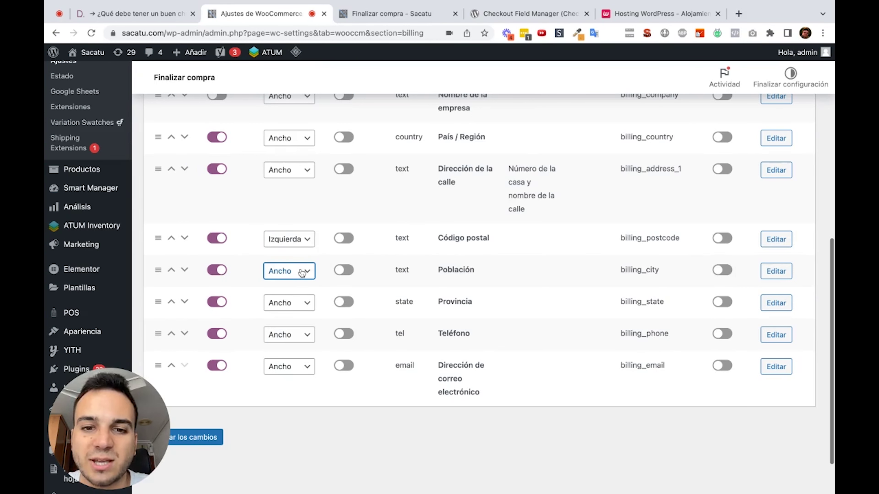
pyautogui.click(288, 297)
pyautogui.scroll(-3, 357, 291)
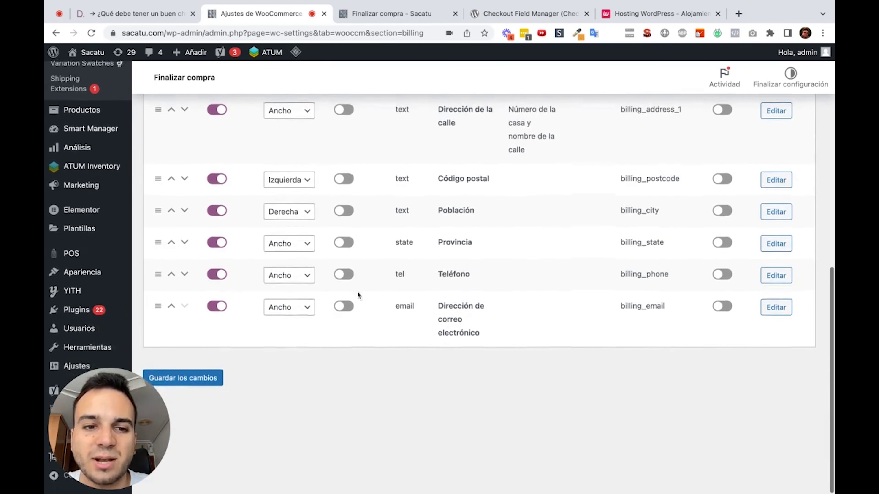
pyautogui.click(205, 379)
# Reload the store's checkout page and inspect the placement of the postcode and town fields in the billing details.
pyautogui.hotkey('ctrl', 'Tab')
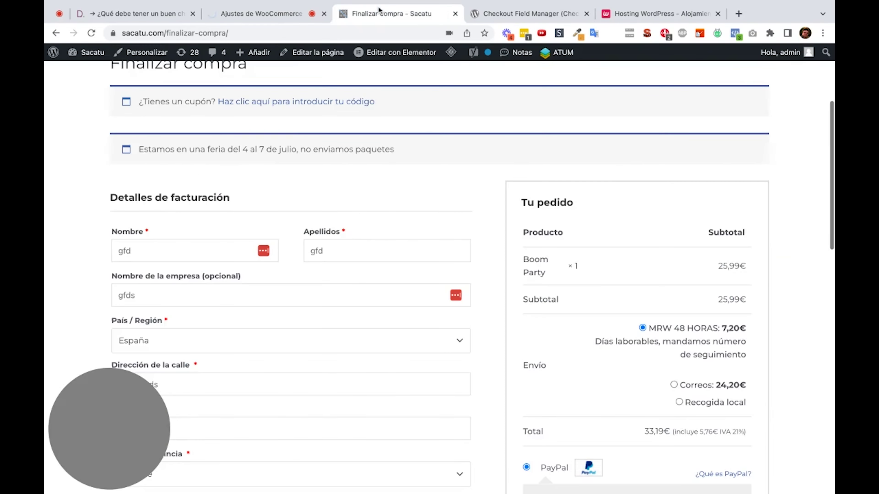
pyautogui.scroll(-4, 331, 213)
pyautogui.scroll(-3, 331, 214)
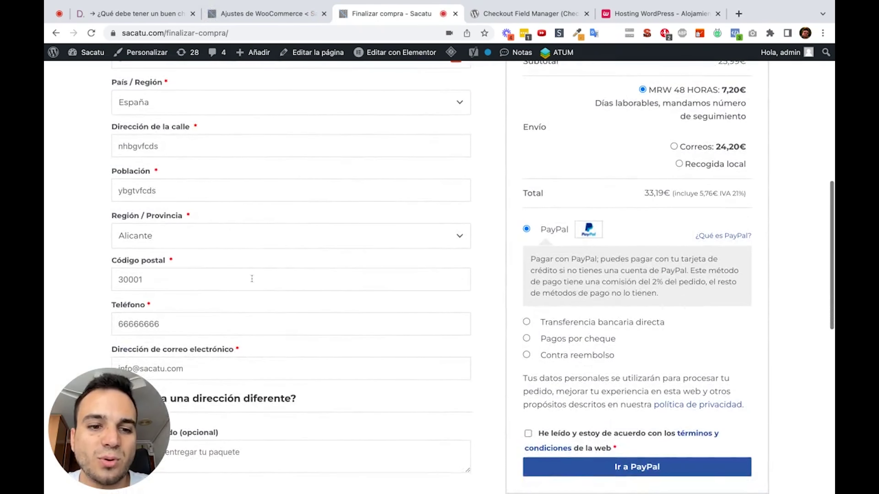
pyautogui.scroll(2, 267, 271)
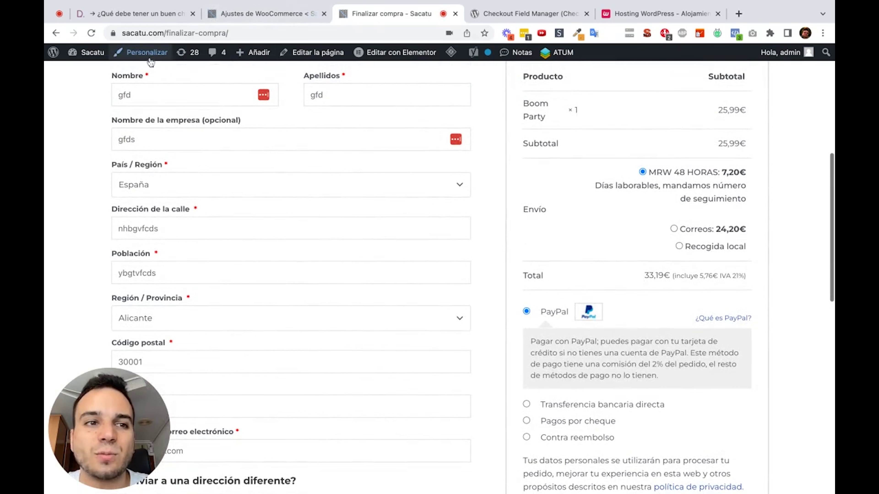
pyautogui.click(91, 33)
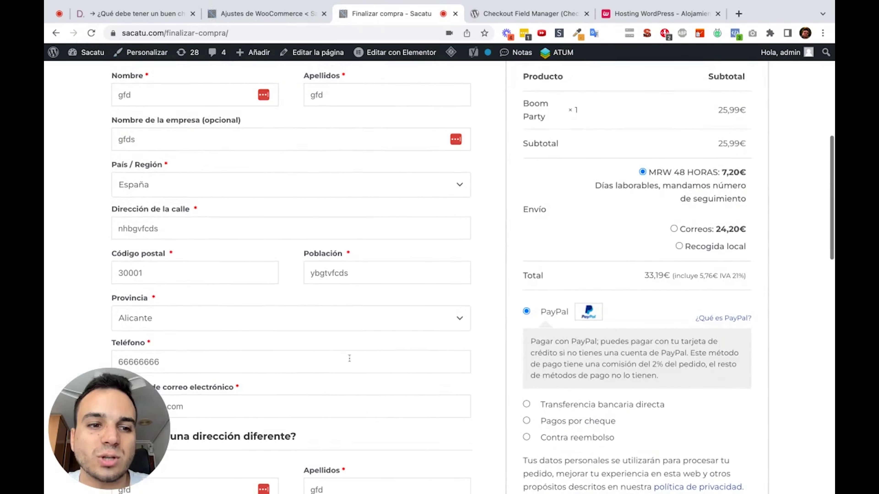
pyautogui.scroll(-1, 349, 359)
pyautogui.click(198, 228)
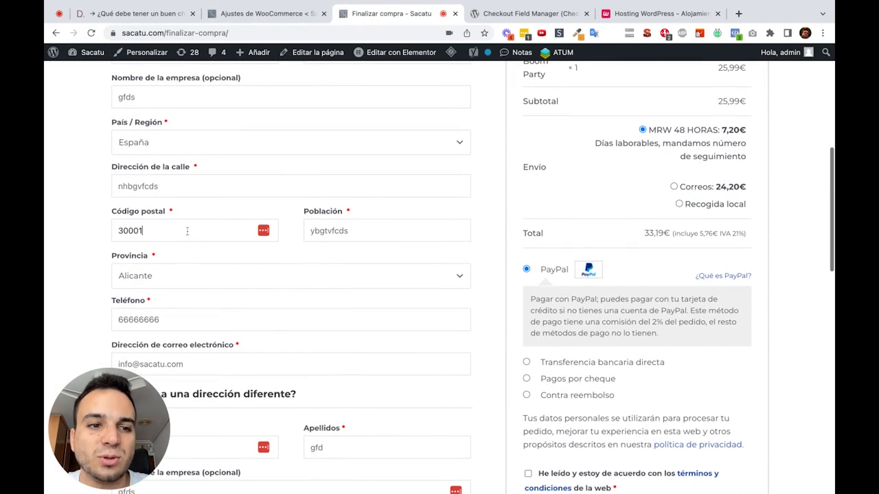
pyautogui.doubleClick(342, 231)
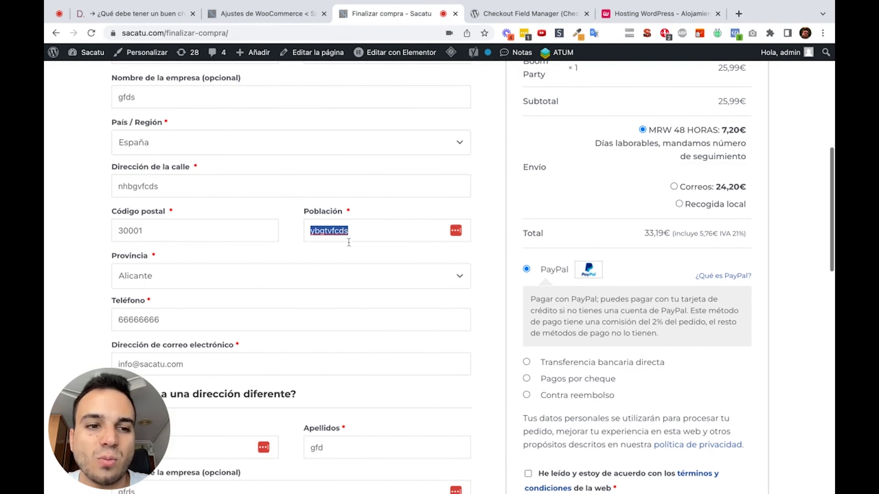
pyautogui.scroll(-1, 343, 285)
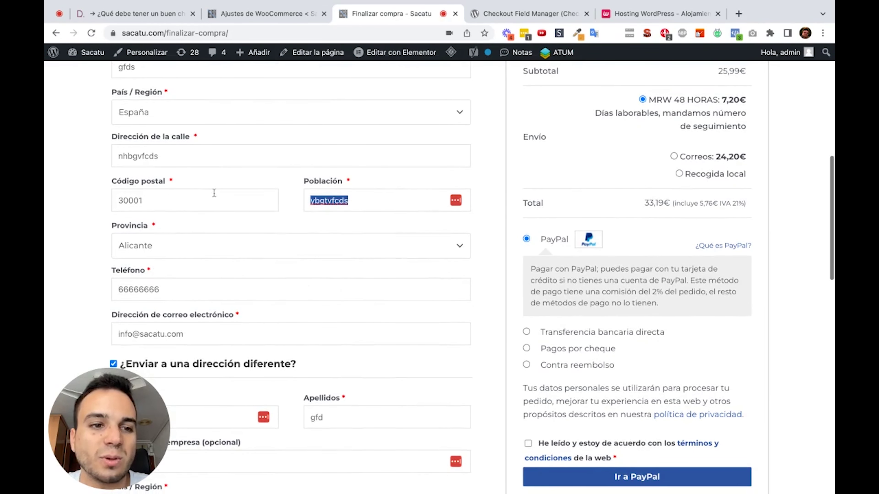
# Set the position of the billing field Provincia to Izquierda and Teléfono to Derecha, and save the changes.
pyautogui.click(260, 14)
pyautogui.scroll(-10, 320, 219)
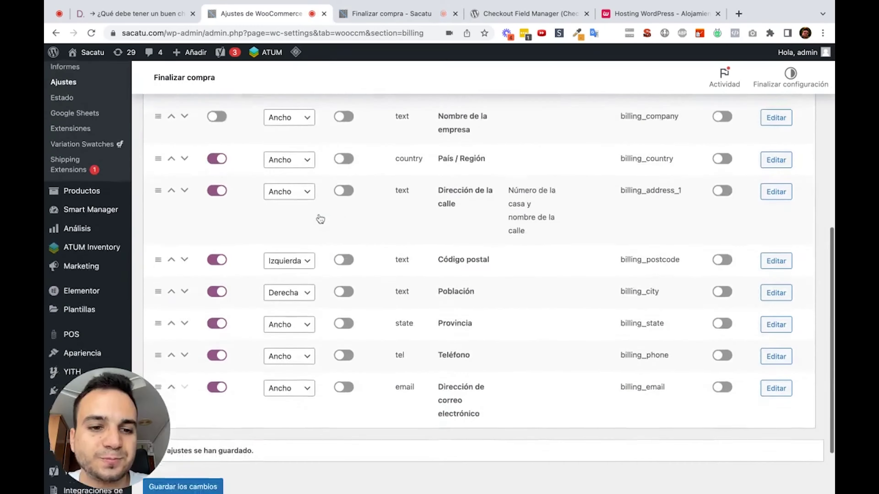
pyautogui.scroll(-2, 320, 219)
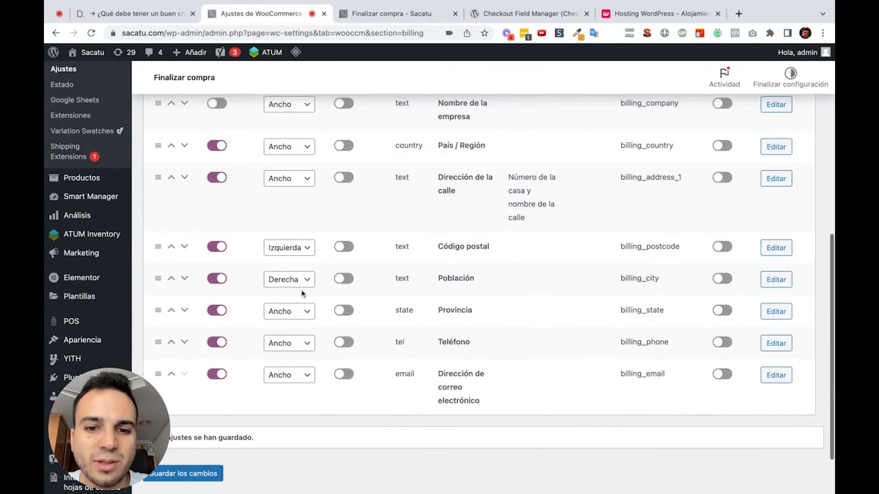
pyautogui.scroll(-1, 301, 290)
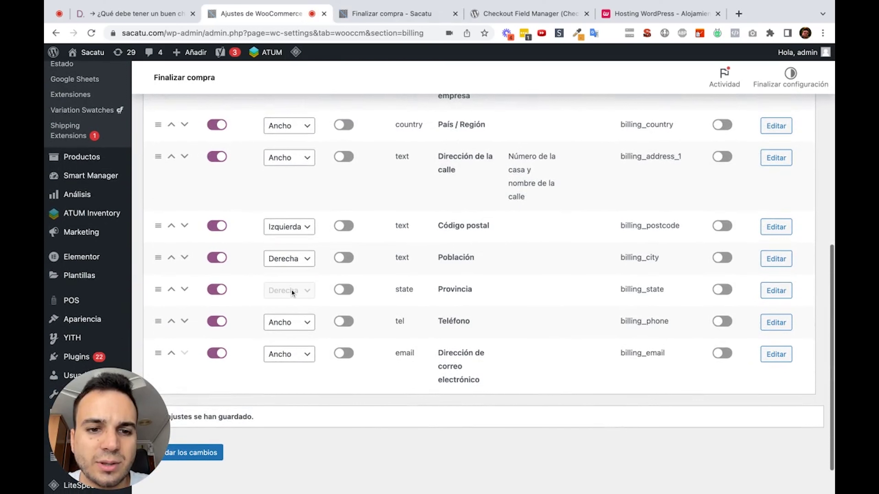
pyautogui.click(304, 282)
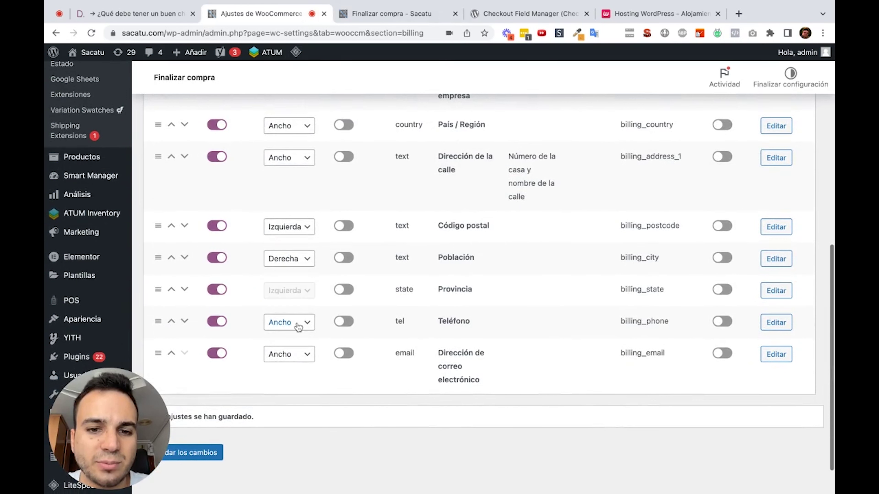
pyautogui.click(305, 322)
pyautogui.click(309, 360)
pyautogui.scroll(-2, 309, 360)
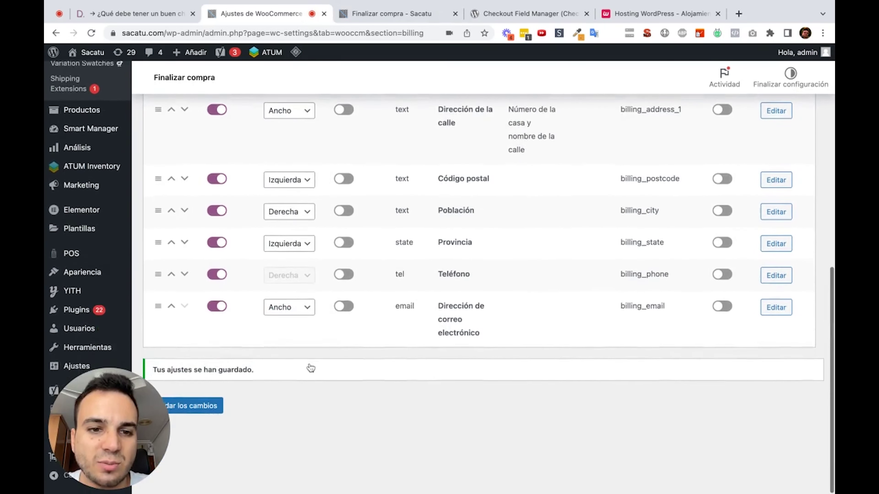
pyautogui.click(200, 409)
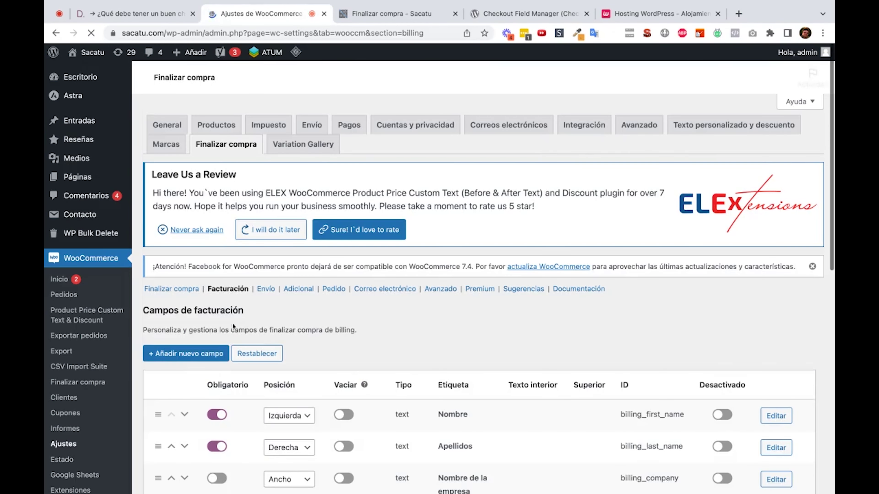
# Reload the store's checkout page and compare the field layout of the billing details with that of the shipping address.
pyautogui.click(366, 20)
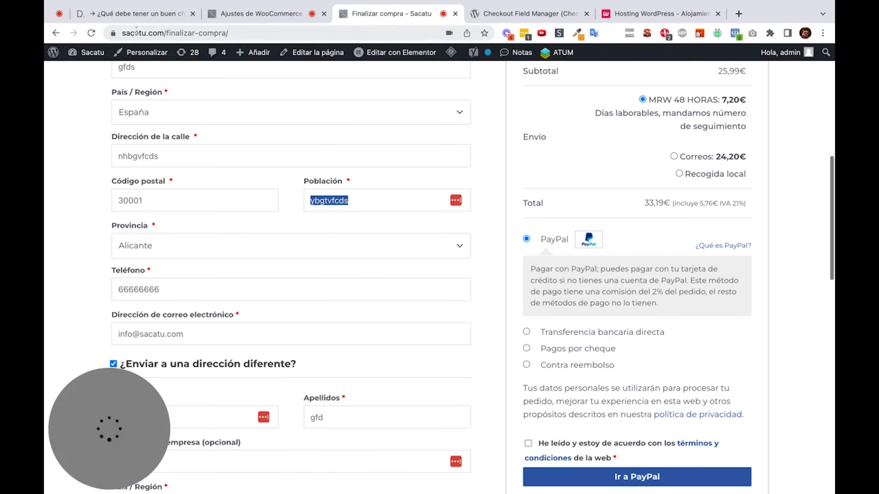
pyautogui.click(92, 33)
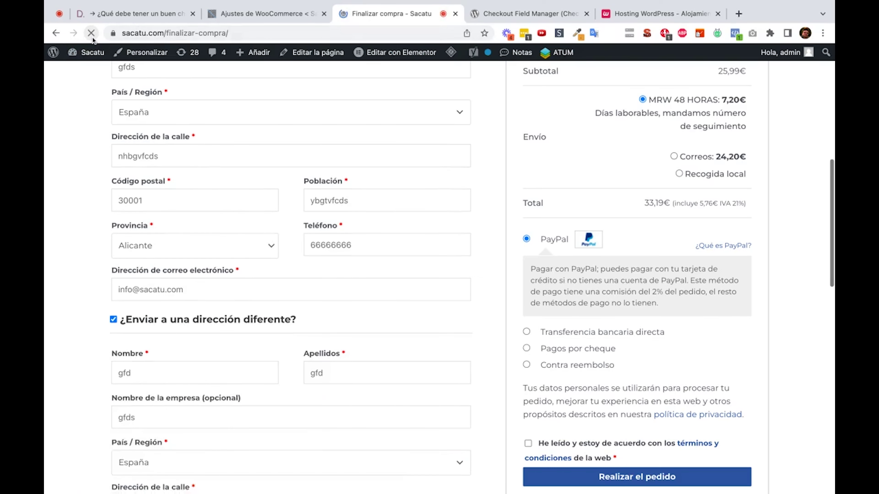
pyautogui.scroll(2, 245, 246)
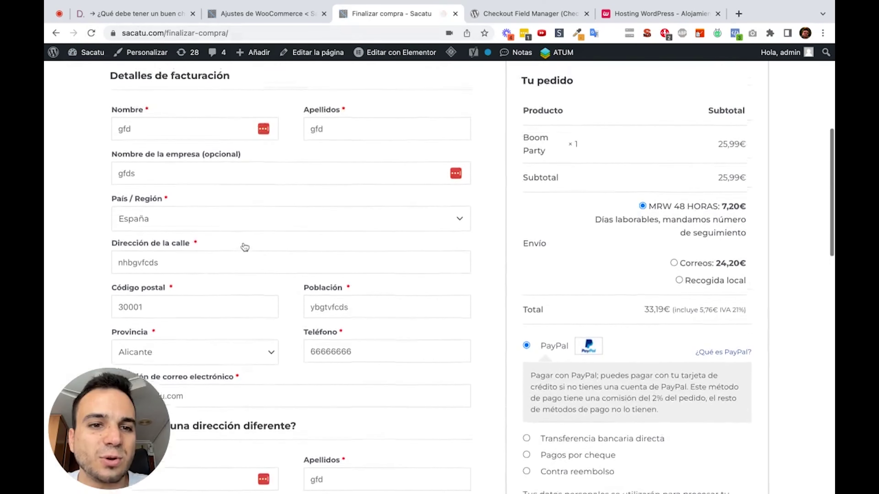
pyautogui.scroll(-1, 246, 247)
pyautogui.scroll(-5, 249, 274)
pyautogui.scroll(-3, 253, 300)
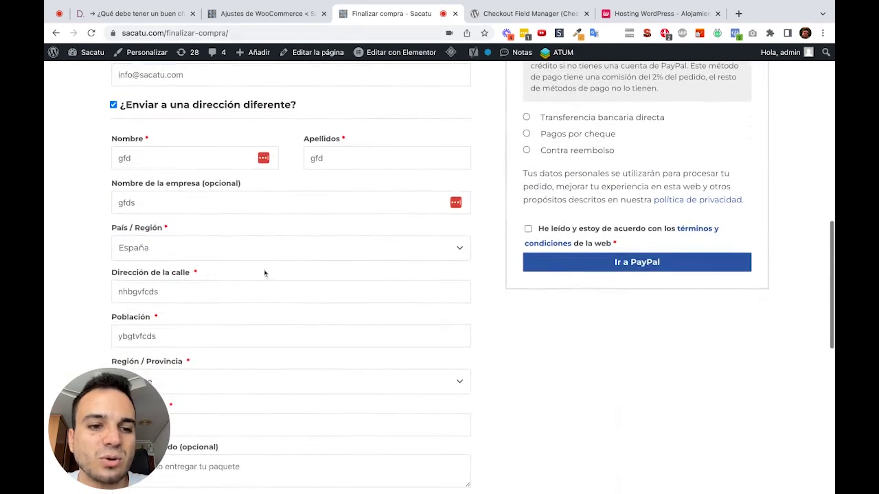
pyautogui.scroll(9, 242, 243)
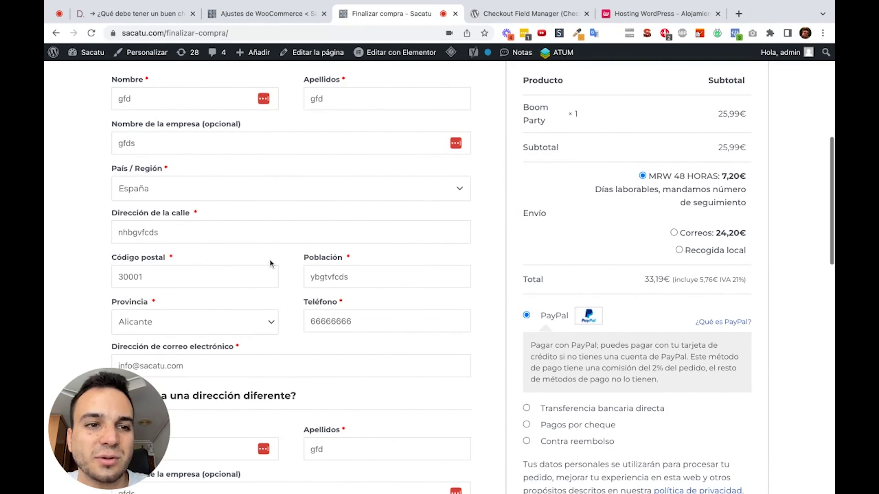
pyautogui.scroll(2, 269, 260)
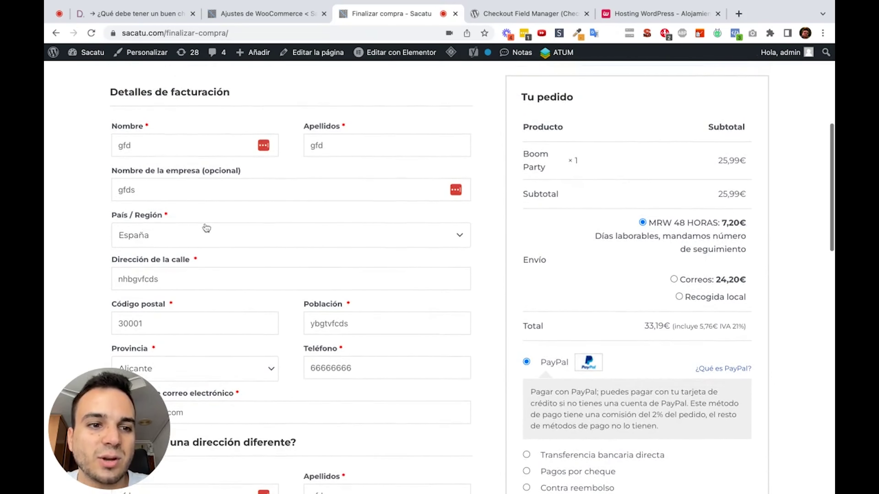
# Set the position of the billing field Nombre de la empresa to Izquierda and País / Región to Derecha, and save the changes.
pyautogui.click(263, 13)
pyautogui.scroll(-10, 309, 190)
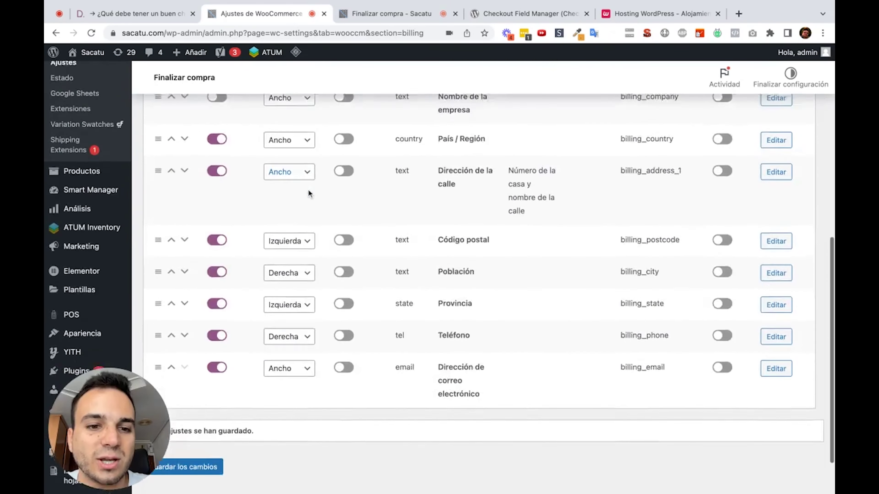
pyautogui.scroll(3, 308, 191)
pyautogui.scroll(-1, 308, 191)
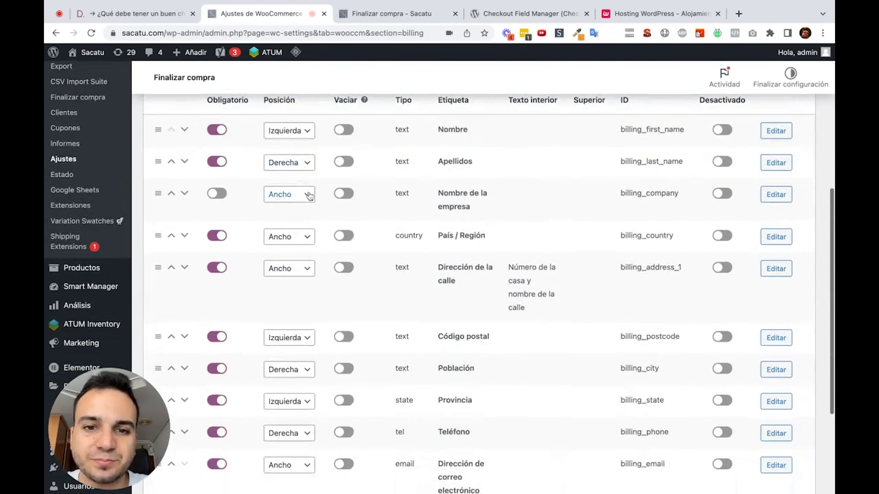
pyautogui.click(307, 242)
pyautogui.click(304, 221)
pyautogui.click(303, 201)
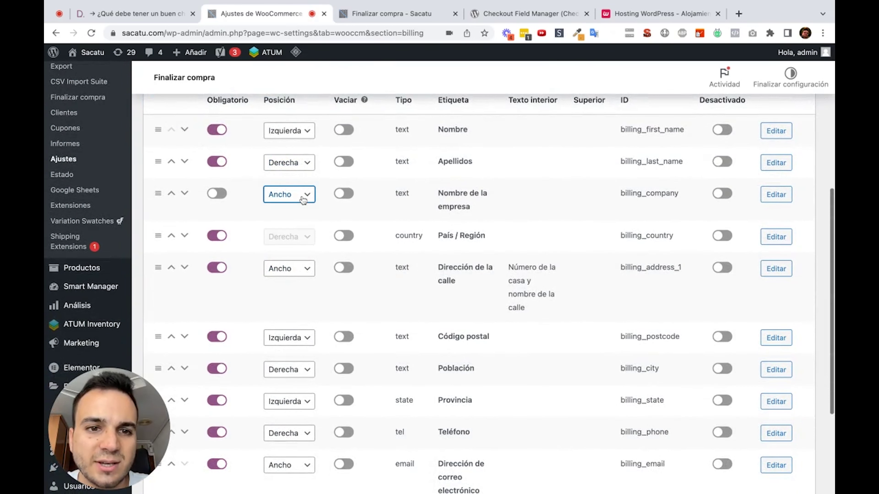
pyautogui.scroll(-5, 303, 201)
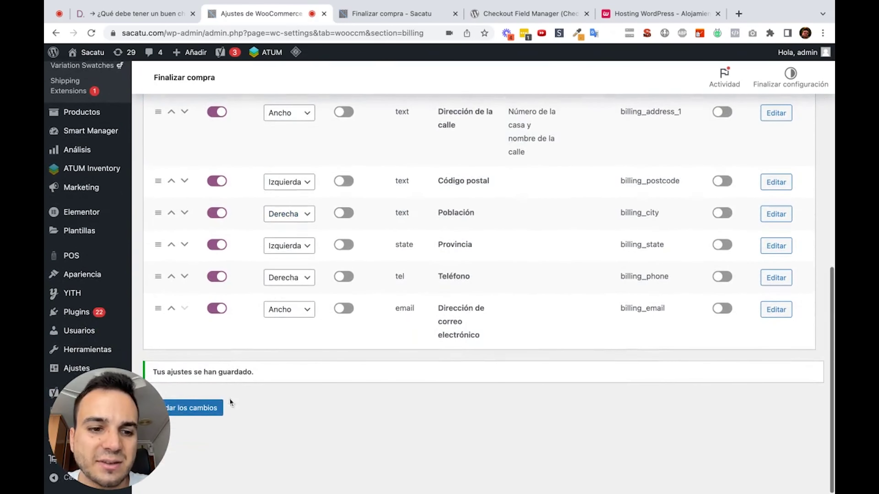
pyautogui.click(214, 410)
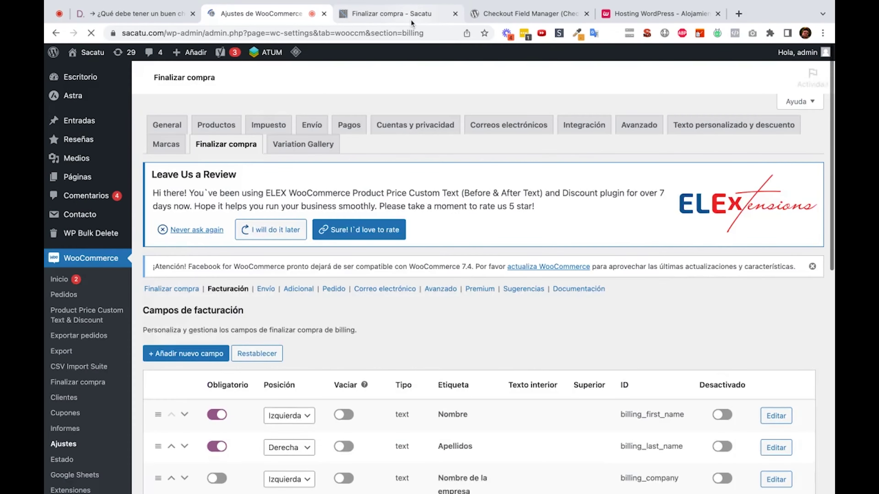
# Reload the checkout page and inspect the placement of the company name, country and street address fields in the billing details.
pyautogui.click(410, 18)
pyautogui.press('super+r')
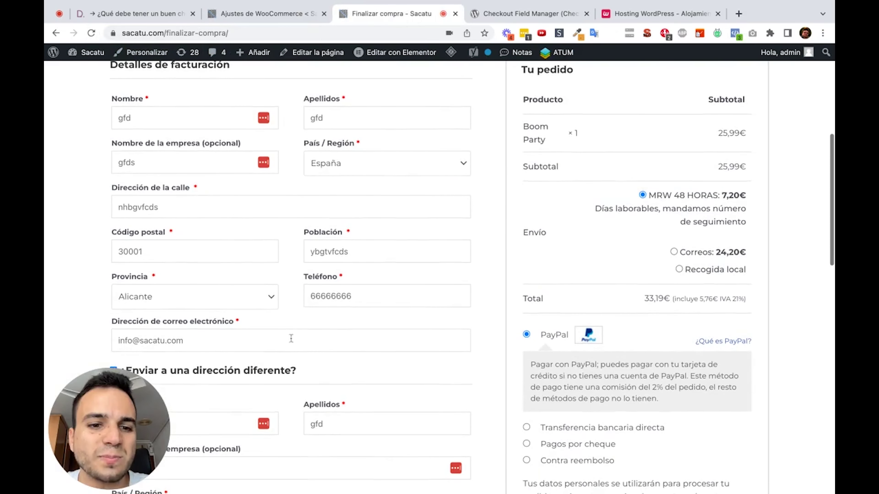
pyautogui.scroll(-1, 243, 335)
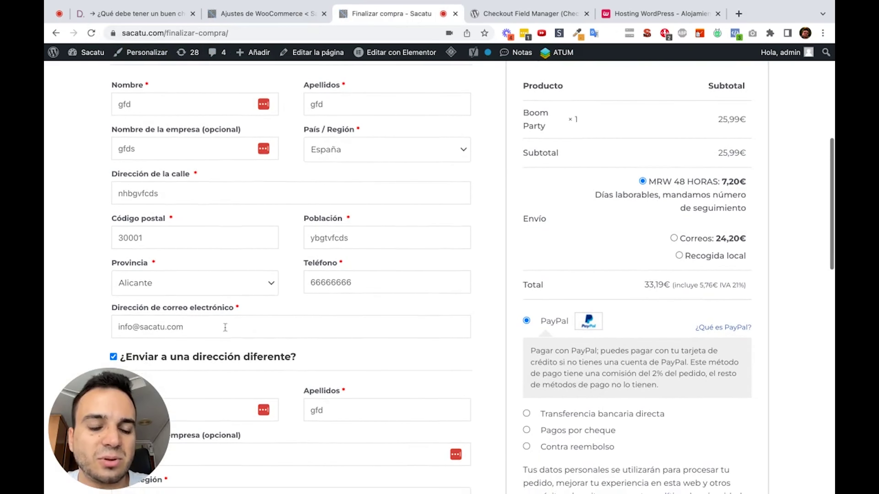
pyautogui.click(312, 192)
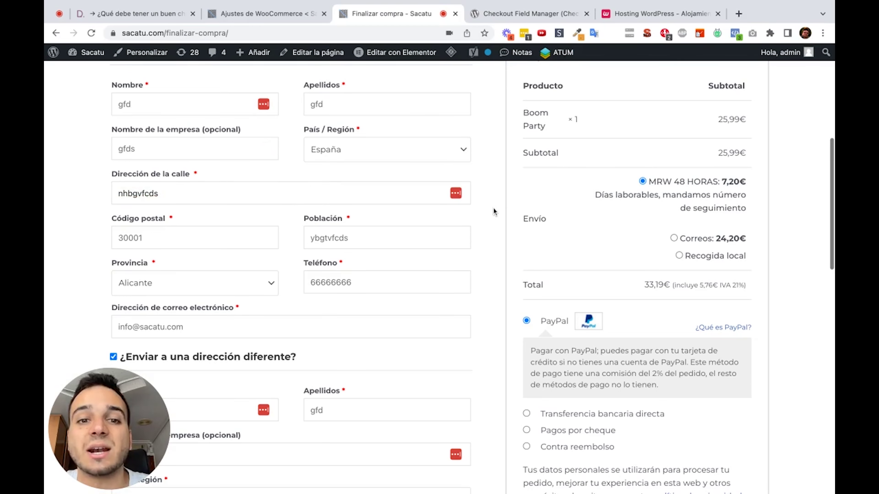
pyautogui.scroll(1, 495, 212)
# Return to the billing fields settings and start adding a new custom field.
pyautogui.click(301, 17)
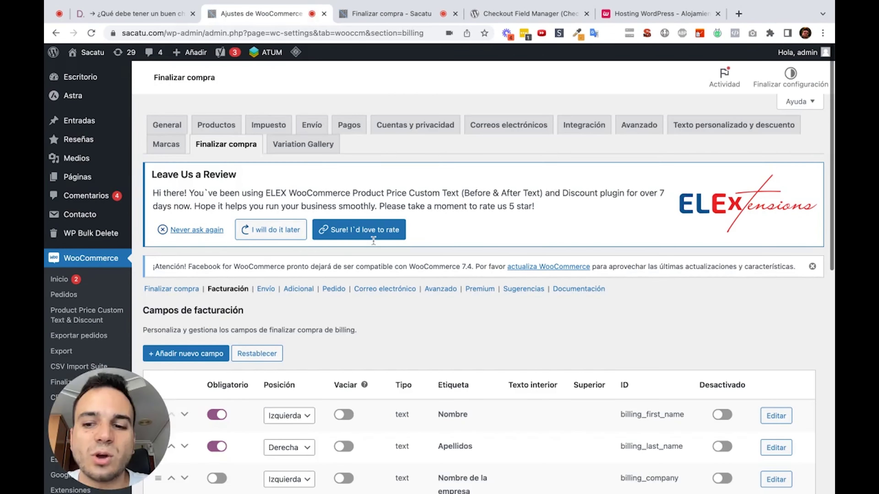
pyautogui.scroll(-10, 374, 241)
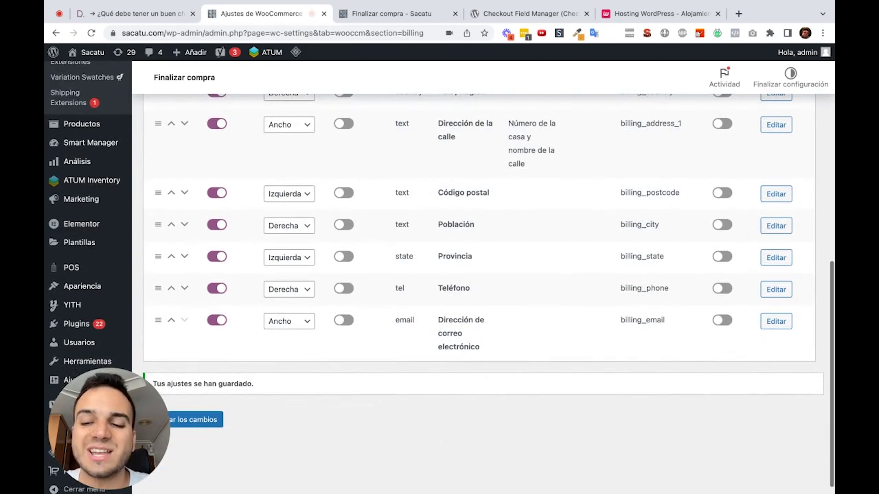
pyautogui.scroll(10, 210, 219)
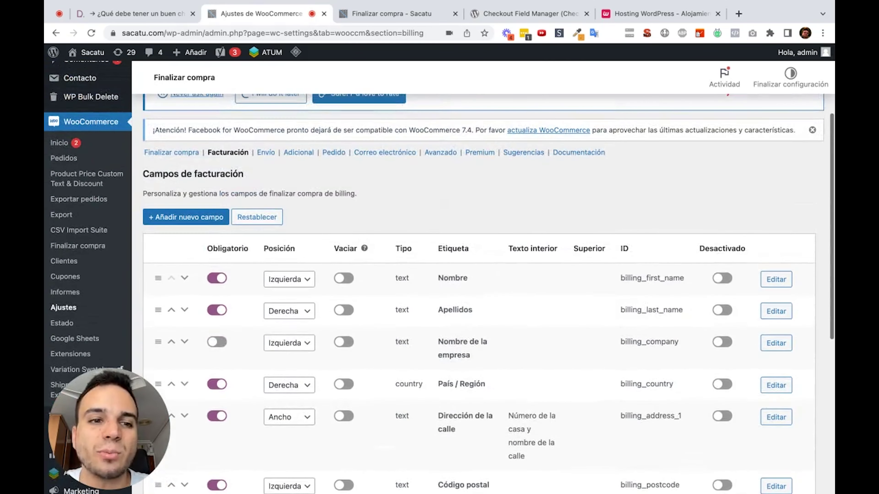
pyautogui.press('super+plus')
pyautogui.press('super+plus')
pyautogui.press('super+plus')
pyautogui.press('super+plus')
pyautogui.press('super+plus')
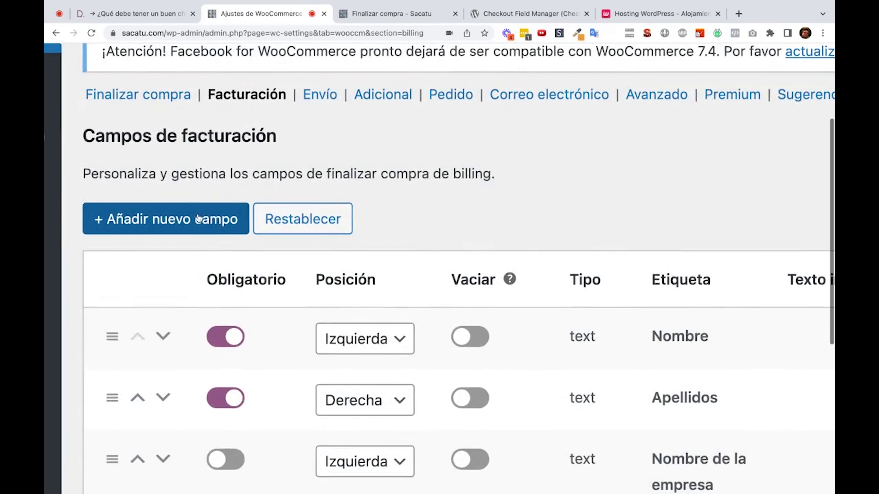
pyautogui.click(188, 223)
pyautogui.press('super+0')
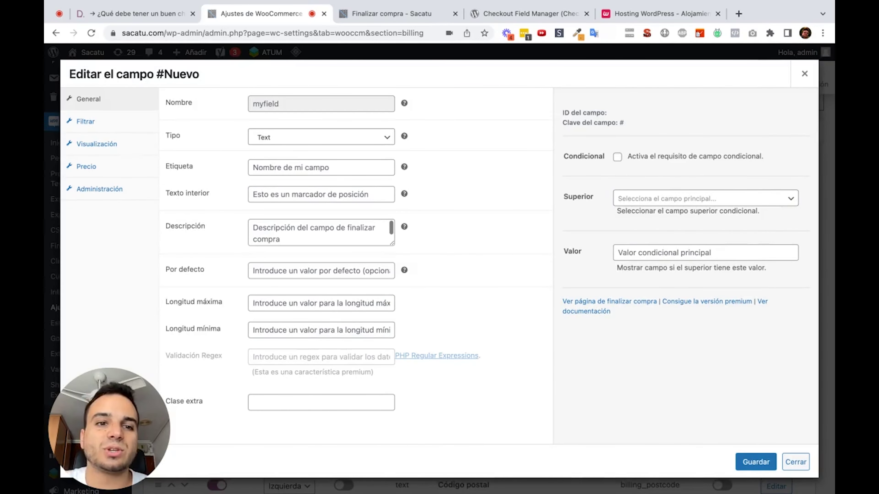
# Label the new text field DNI and enter a sample ID number as its placeholder text.
pyautogui.click(275, 106)
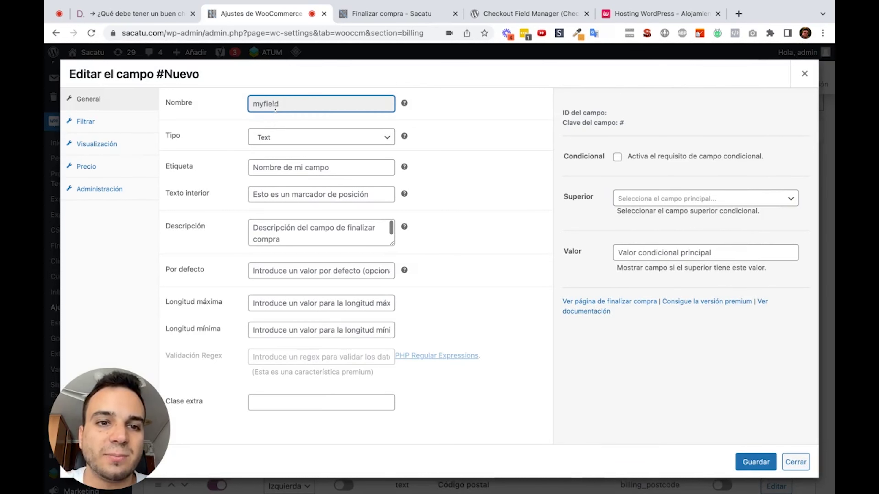
pyautogui.click(276, 169)
pyautogui.write('DNI')
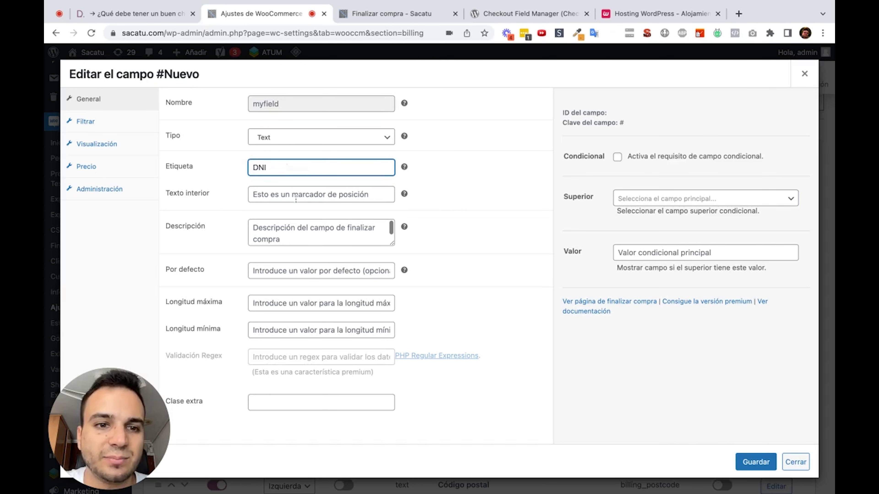
pyautogui.click(296, 198)
pyautogui.write('12345678X')
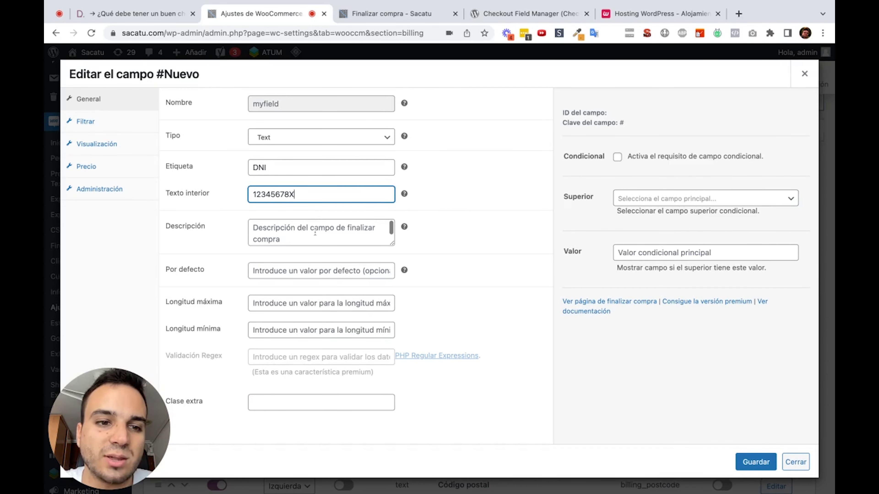
pyautogui.scroll(-1, 315, 233)
pyautogui.scroll(-1, 315, 233)
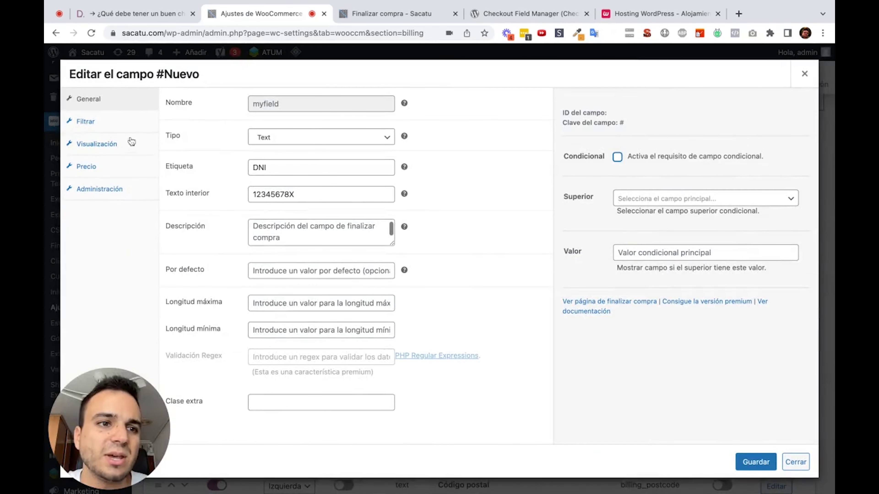
# Look over the filter, display, price and administration options of the new DNI field, and save the field.
pyautogui.click(120, 129)
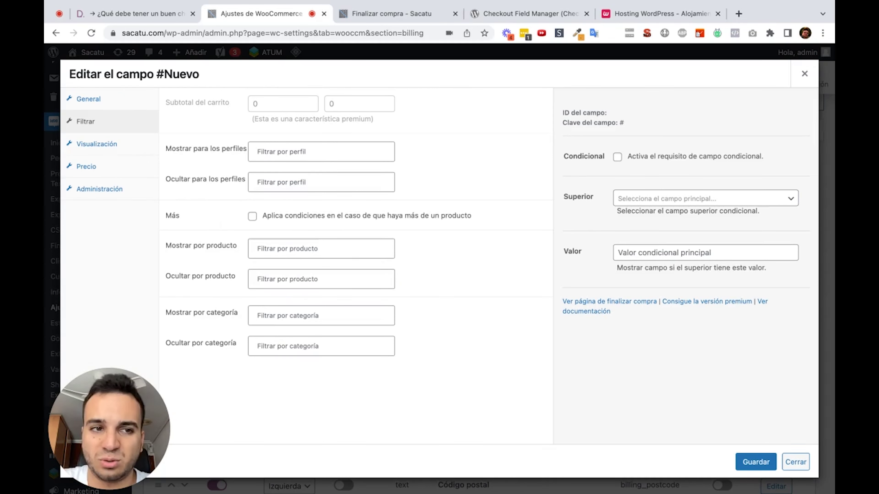
pyautogui.click(141, 154)
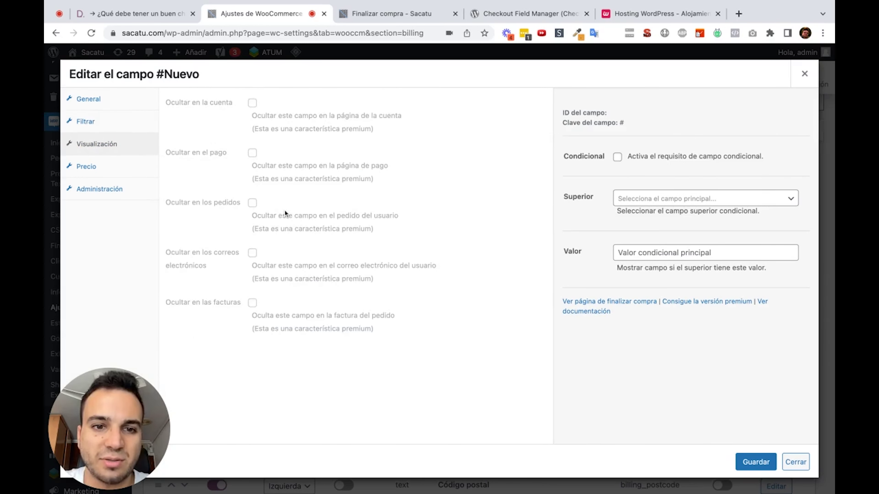
pyautogui.click(125, 170)
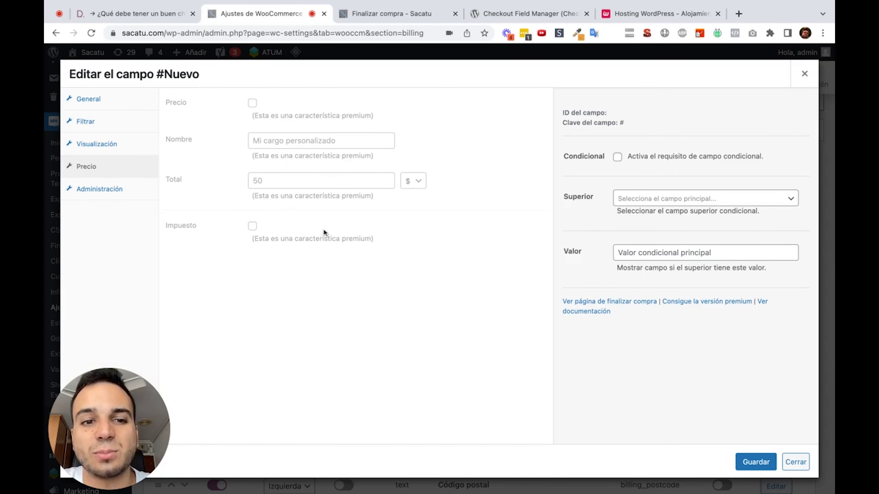
pyautogui.click(118, 190)
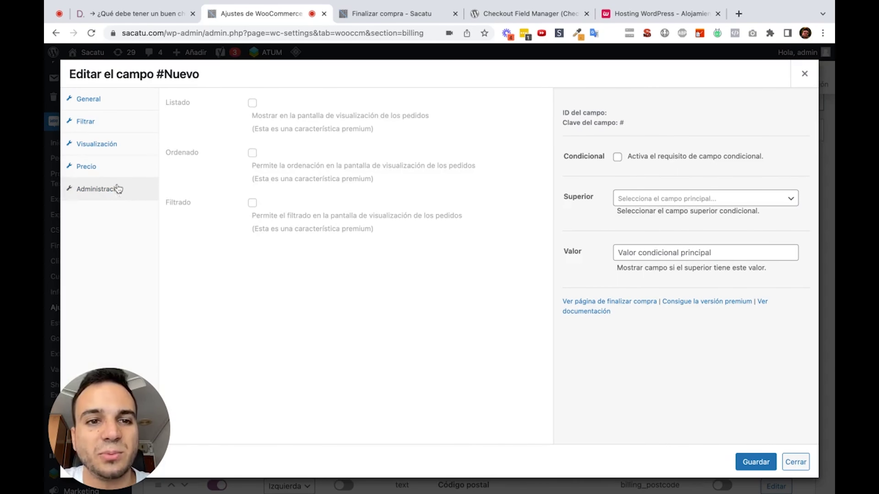
pyautogui.click(106, 107)
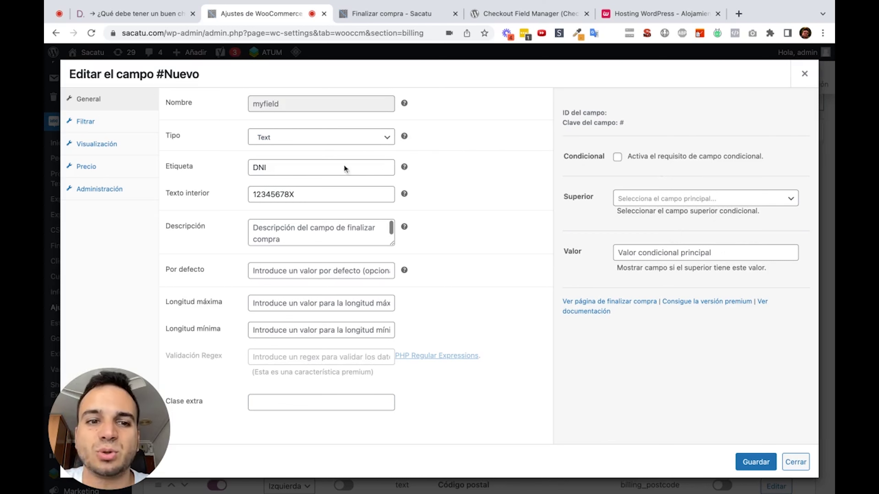
pyautogui.click(757, 462)
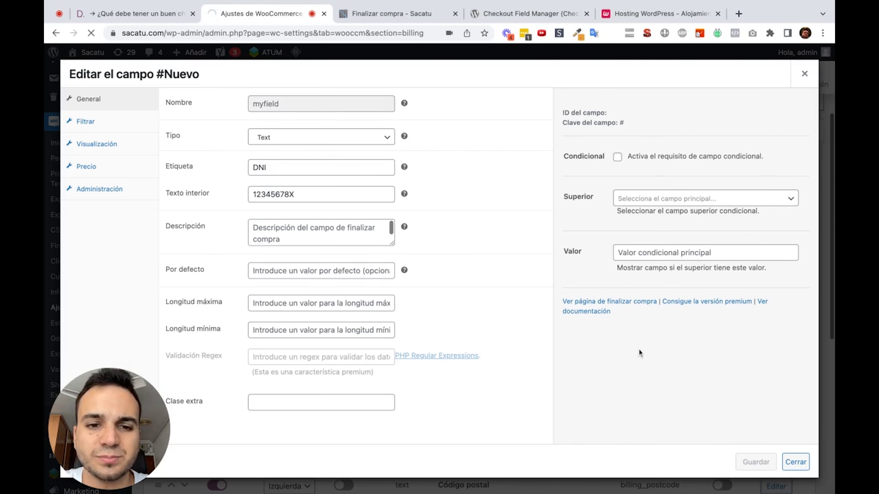
# Move the DNI field between Población and Provincia in the billing fields list and save the changes.
pyautogui.scroll(-9, 638, 349)
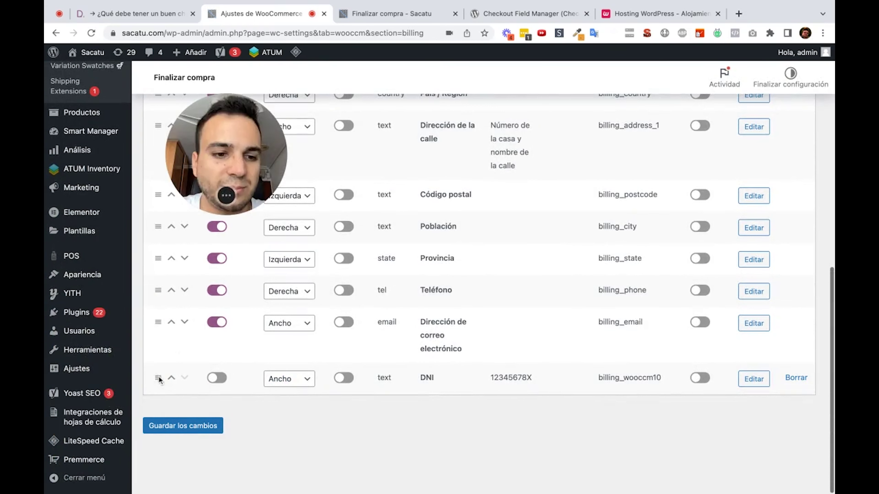
pyautogui.moveTo(157, 376); pyautogui.dragTo(157, 258)
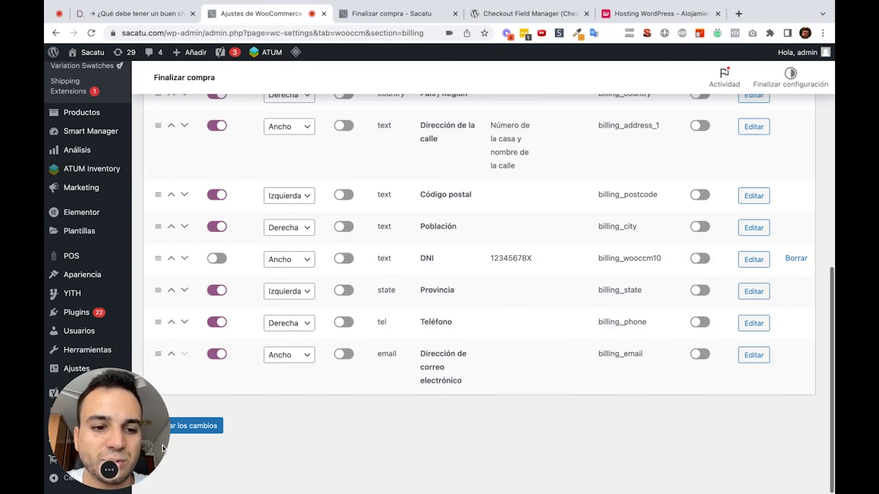
pyautogui.click(199, 426)
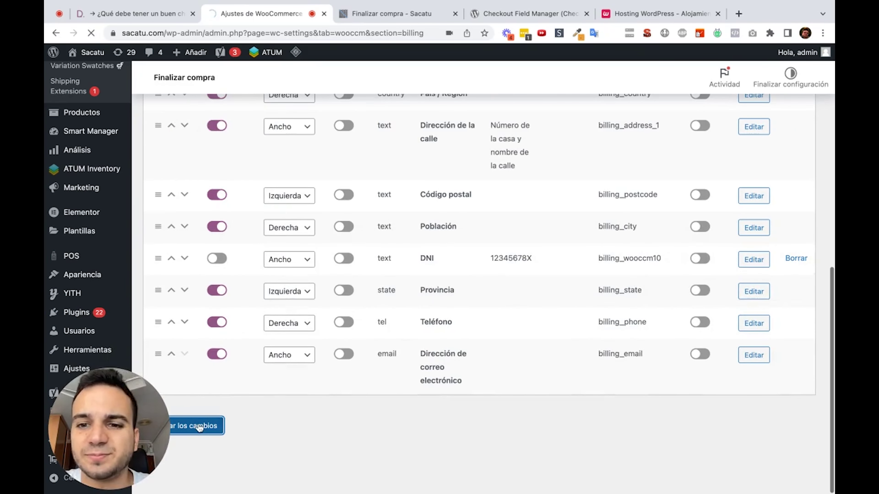
pyautogui.scroll(-10, 457, 386)
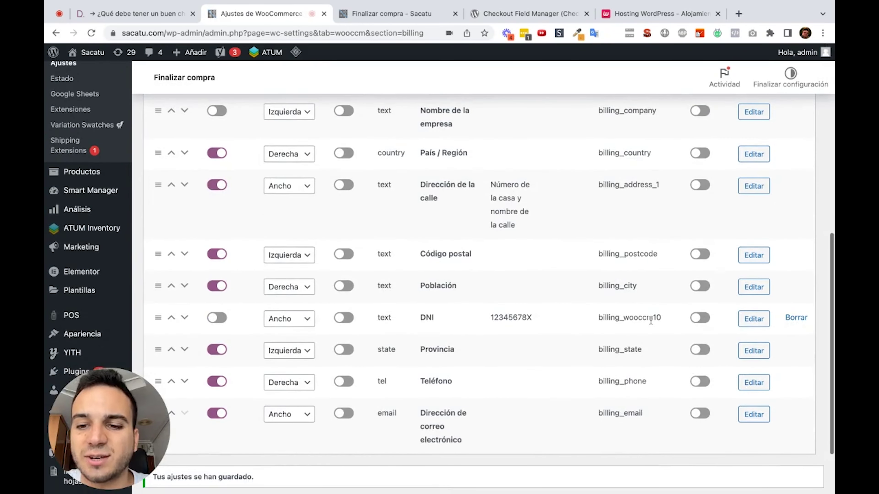
# Reload the checkout page and inspect the DNI field's placement and placeholder text in the billing details.
pyautogui.scroll(5, 647, 324)
pyautogui.scroll(-2, 647, 324)
pyautogui.scroll(-3, 647, 323)
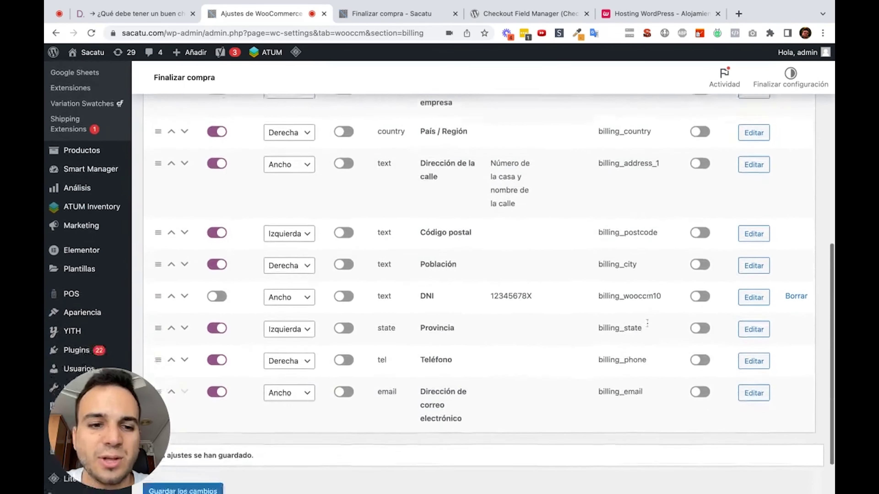
pyautogui.click(367, 14)
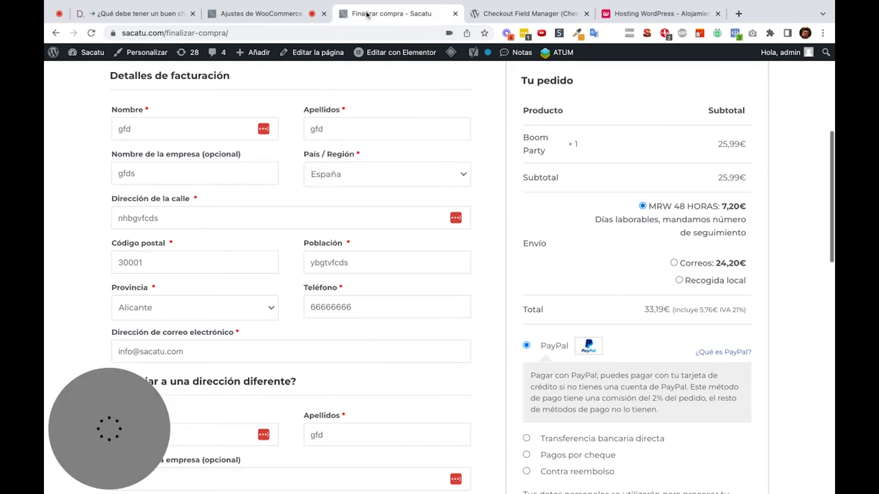
pyautogui.click(92, 33)
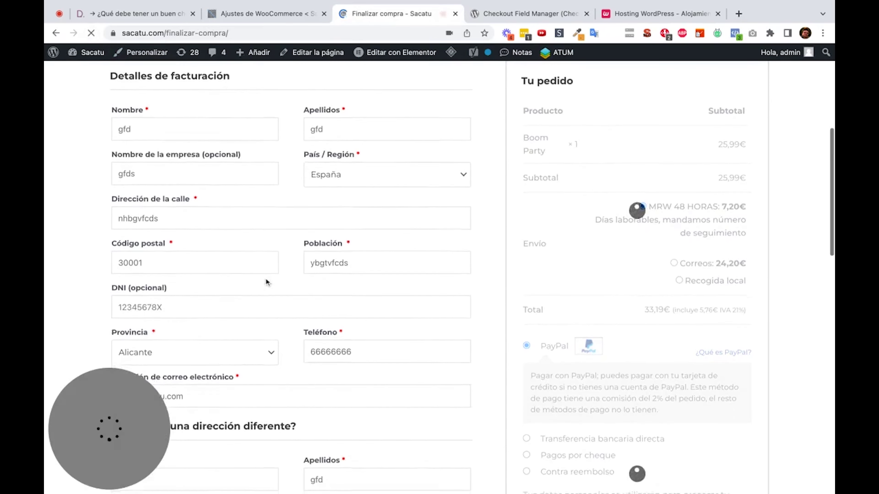
pyautogui.scroll(-3, 266, 278)
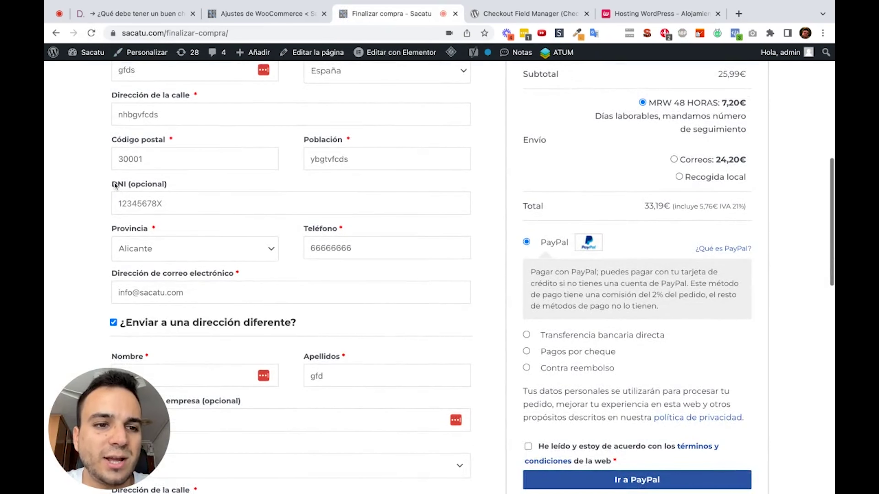
pyautogui.doubleClick(174, 196)
pyautogui.click(165, 196)
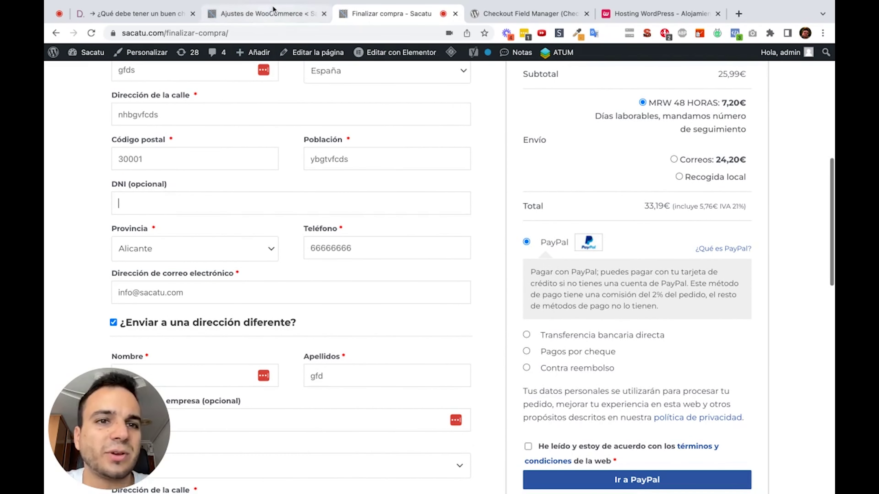
# Return to the billing fields settings and examine the ID of the DNI field and its place in the list.
pyautogui.click(261, 13)
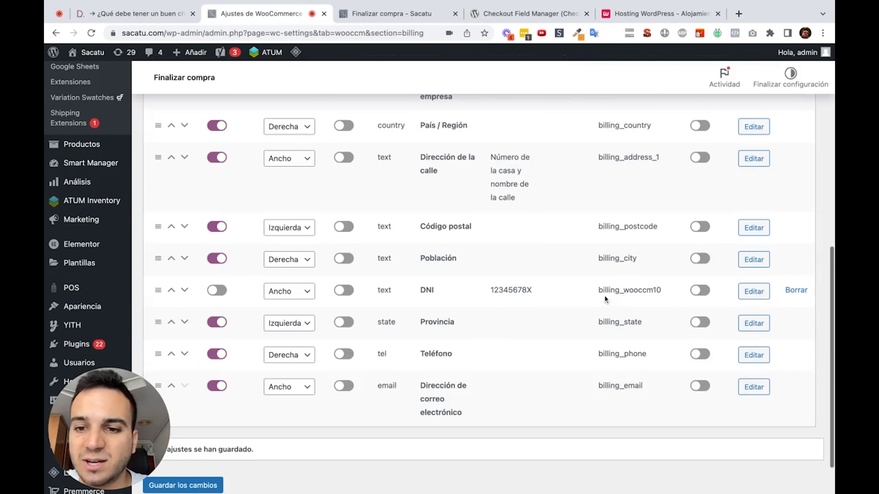
pyautogui.doubleClick(598, 290)
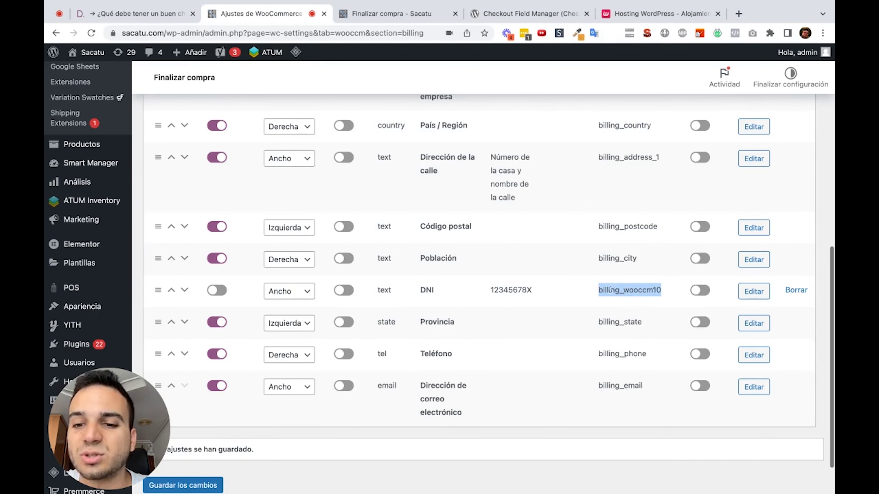
pyautogui.scroll(2, 610, 290)
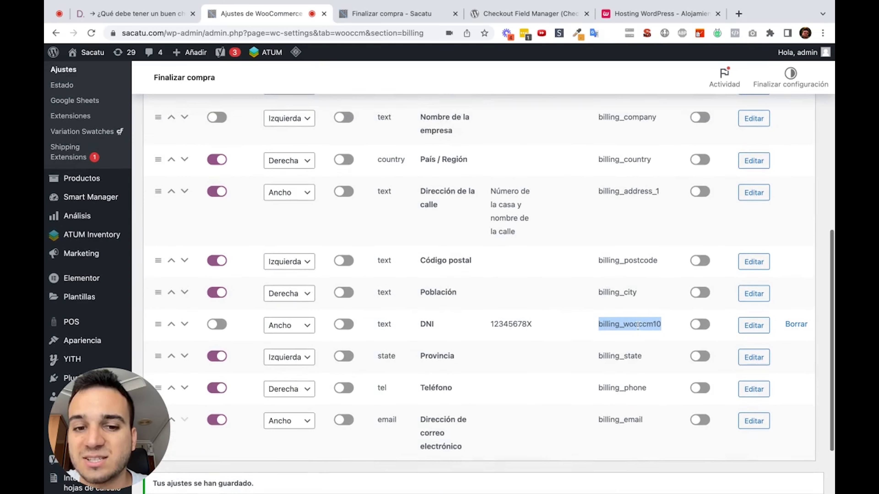
pyautogui.scroll(4, 518, 322)
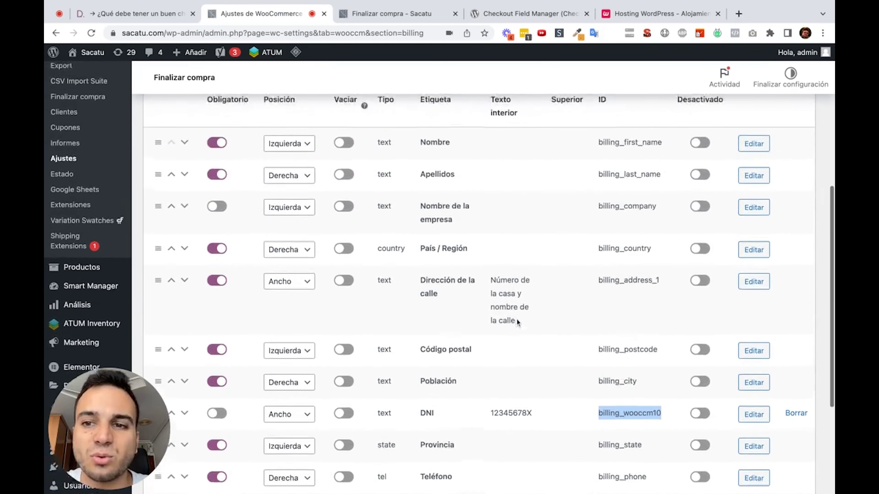
pyautogui.scroll(-5, 414, 281)
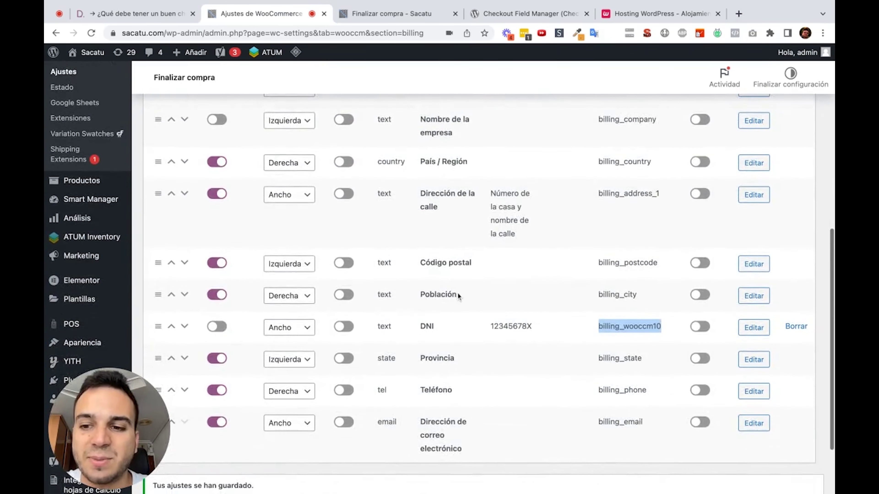
# Edit the DNI field to make it conditional, with Provincia as its parent field.
pyautogui.click(747, 315)
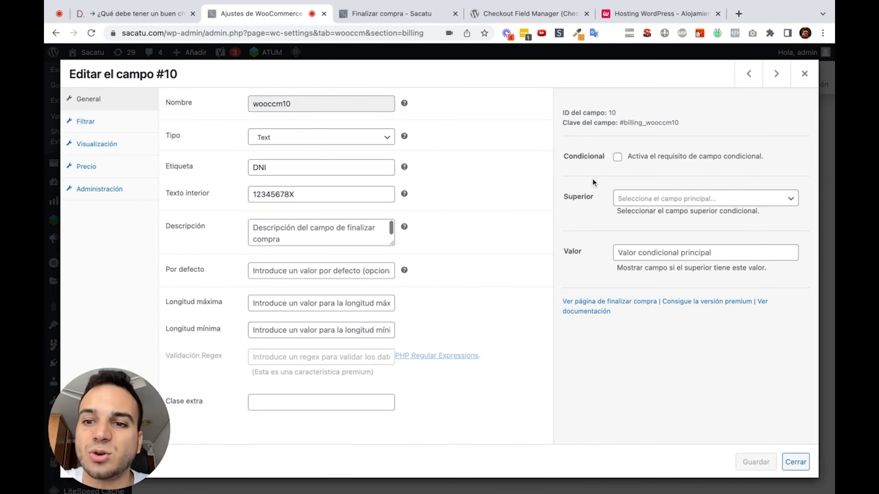
pyautogui.click(617, 157)
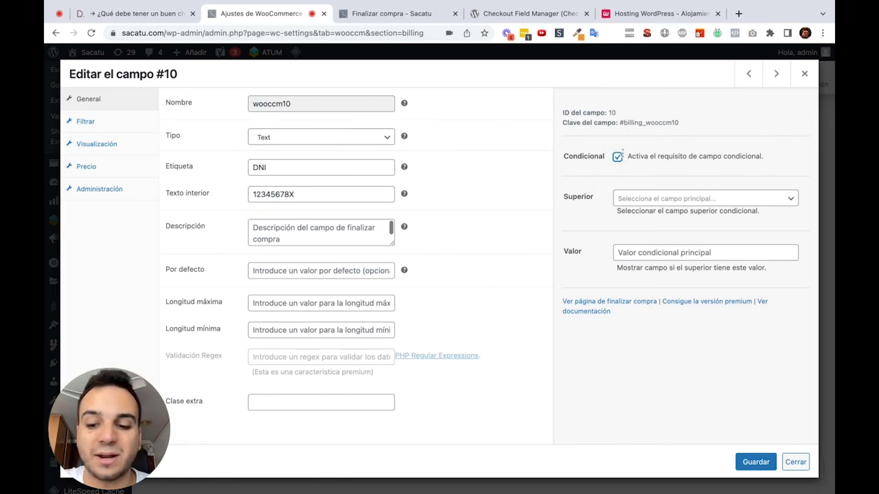
pyautogui.click(675, 253)
pyautogui.click(706, 199)
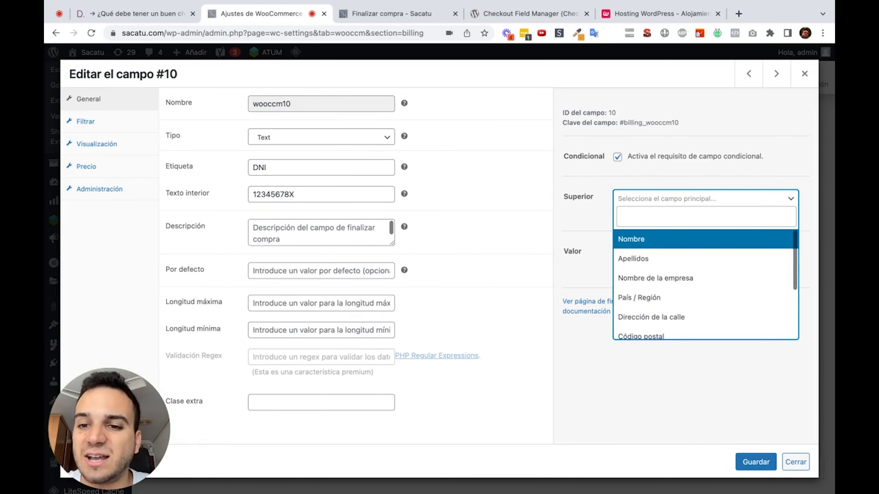
pyautogui.scroll(-3, 644, 300)
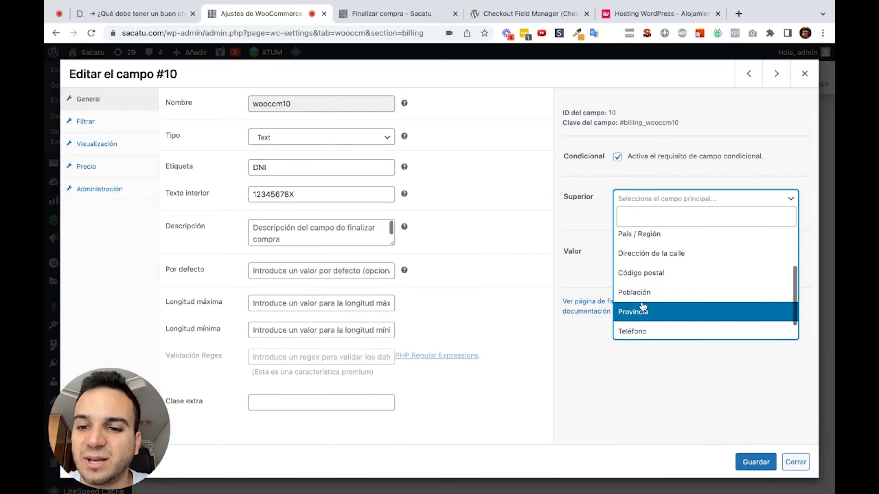
pyautogui.click(640, 317)
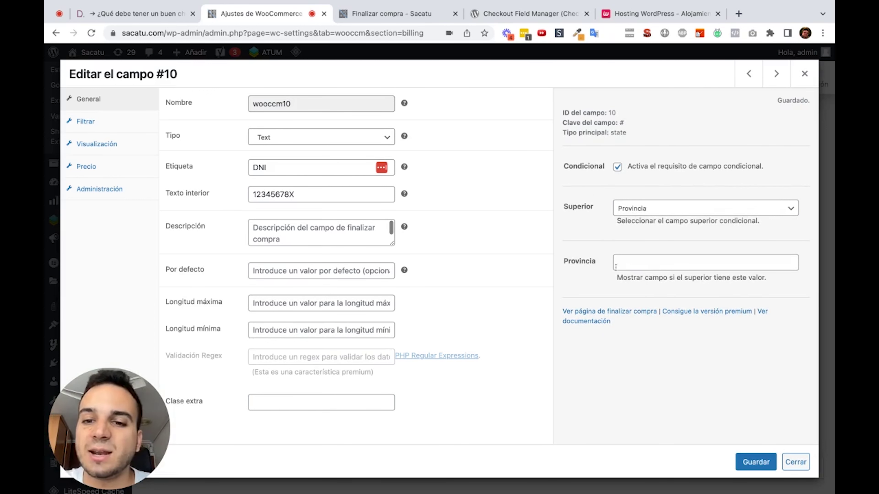
# Set the province value that shows the DNI field to GC, save the condition, and mark the field as required.
pyautogui.click(569, 264)
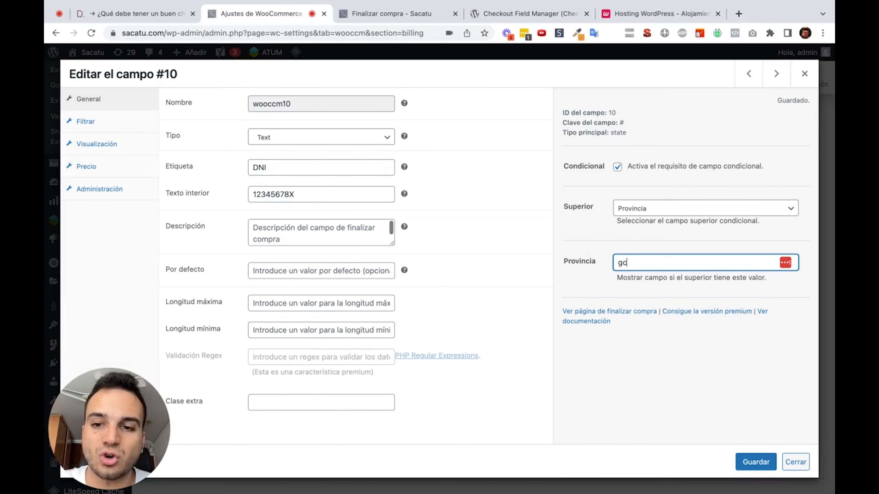
pyautogui.write('GC')
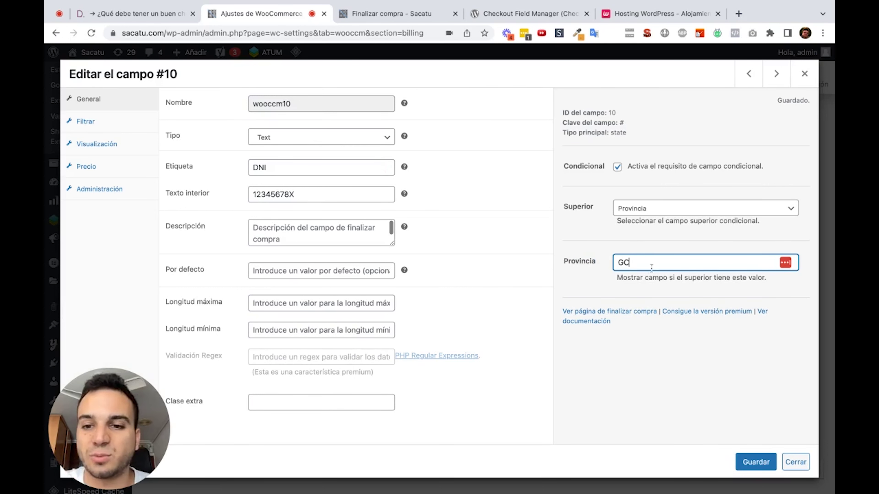
pyautogui.click(761, 462)
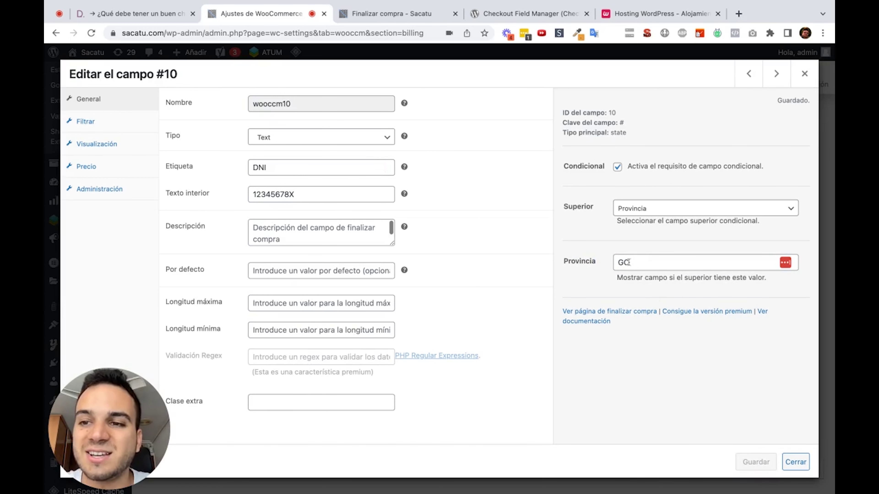
pyautogui.click(806, 73)
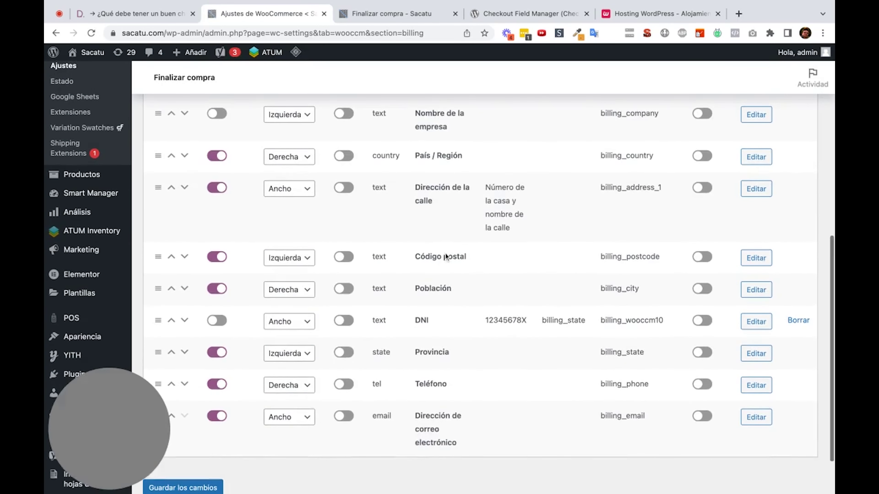
pyautogui.scroll(-2, 445, 252)
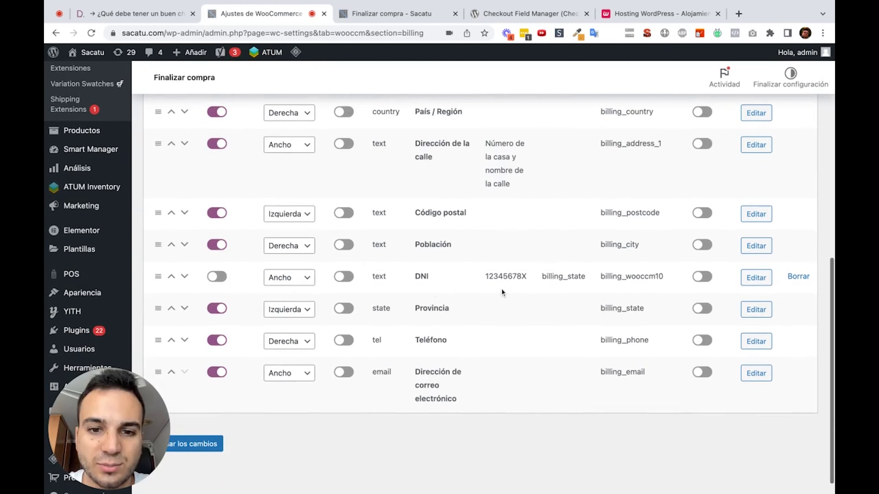
pyautogui.click(215, 277)
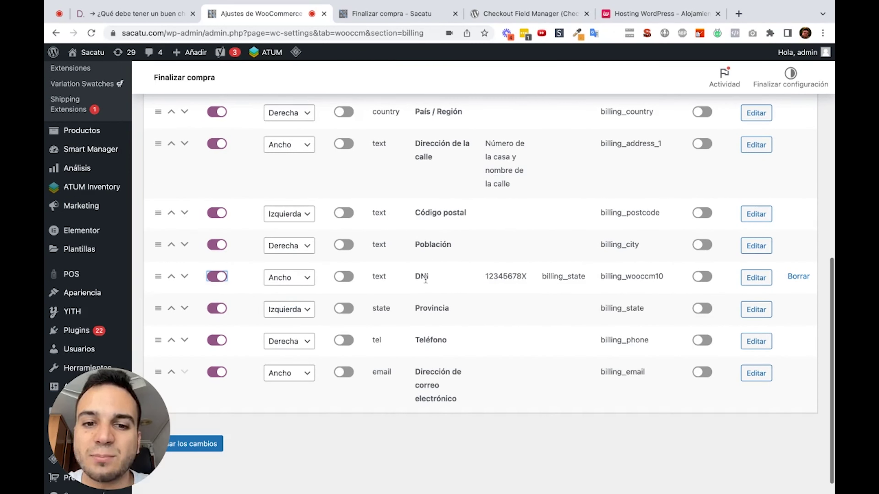
# Reload the checkout page and check whether the billing details show the conditional DNI field for the selected province.
pyautogui.click(433, 14)
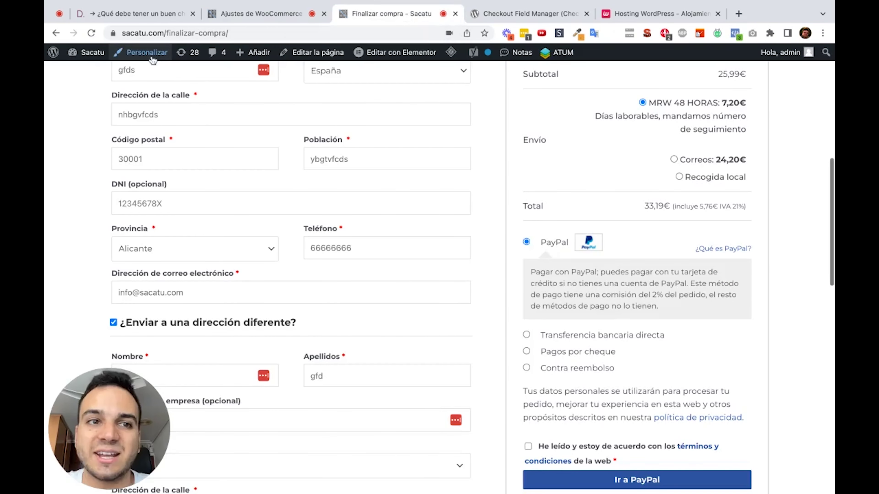
pyautogui.click(96, 33)
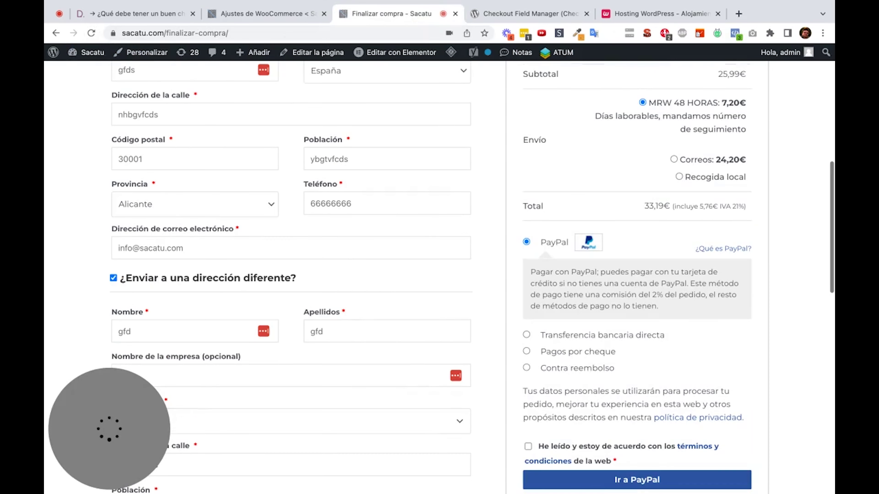
pyautogui.scroll(3, 196, 161)
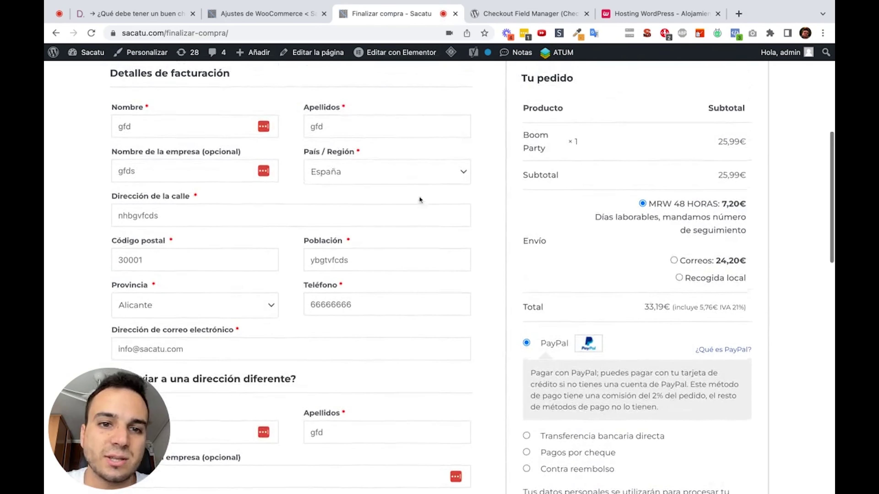
pyautogui.scroll(-1, 386, 183)
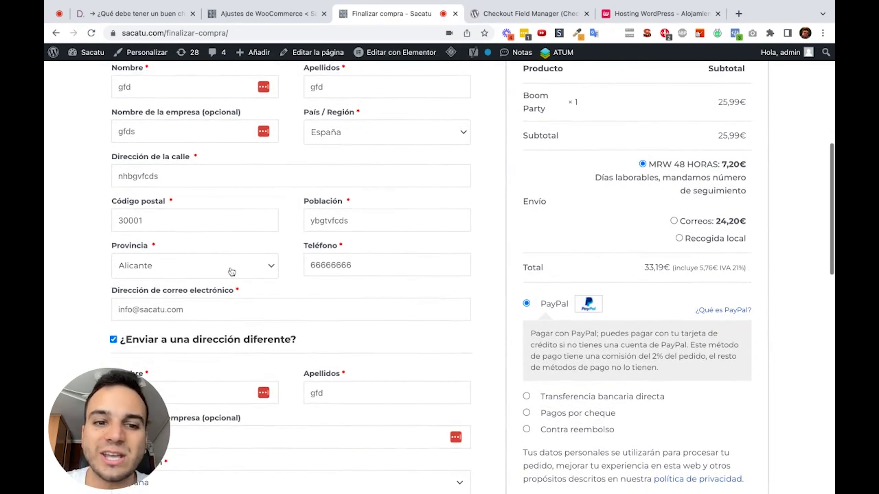
# Search the province list in the billing details for GRAN, clear it, try CAN, and clear the search again.
pyautogui.click(245, 274)
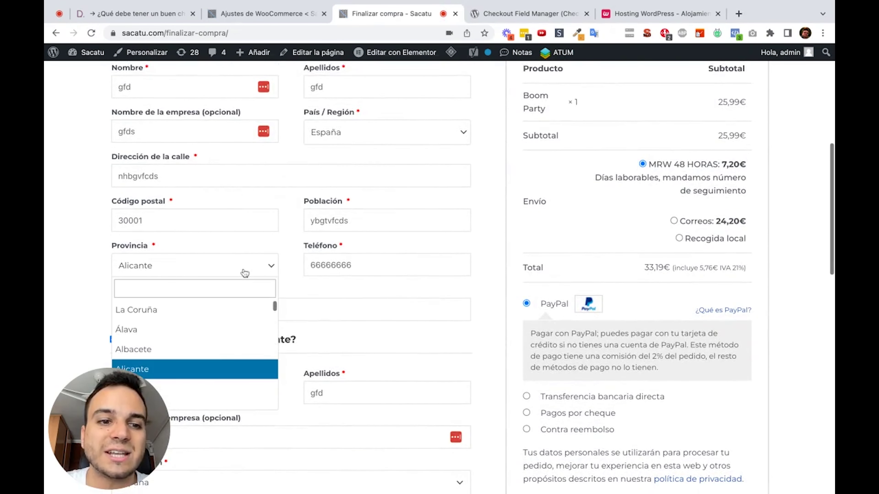
pyautogui.scroll(-1, 241, 275)
pyautogui.write('GRAN')
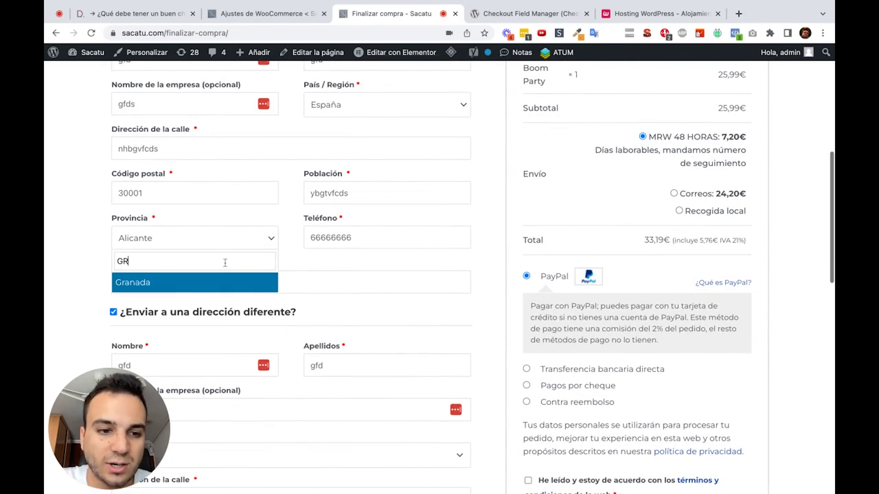
pyautogui.press('BackSpace')
pyautogui.press('BackSpace')
pyautogui.press('BackSpace')
pyautogui.press('BackSpace')
pyautogui.write('CAN')
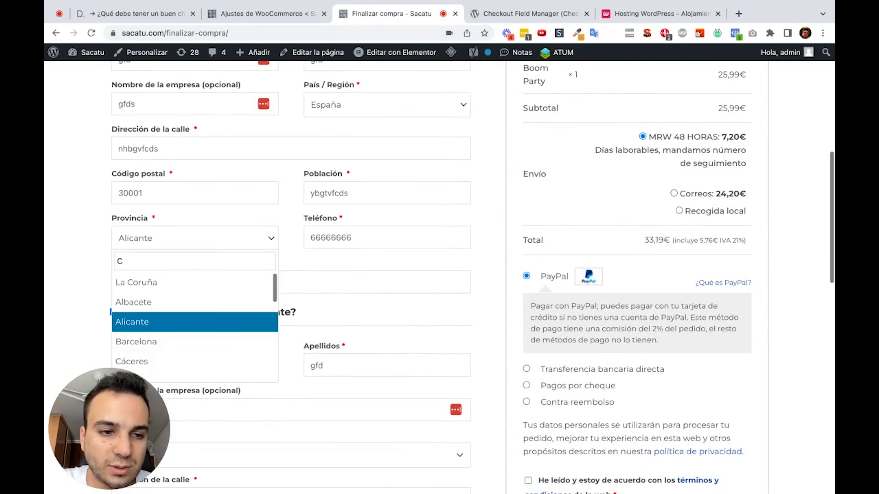
pyautogui.press('BackSpace')
pyautogui.press('BackSpace')
pyautogui.press('BackSpace')
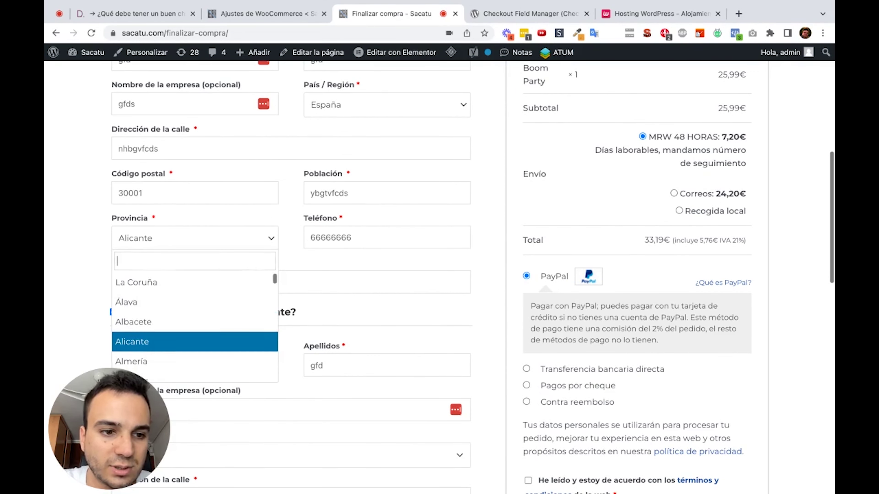
# Select Las Palmas as the billing province and check whether the DNI field appears in the form.
pyautogui.scroll(-3, 268, 248)
pyautogui.scroll(-10, 266, 246)
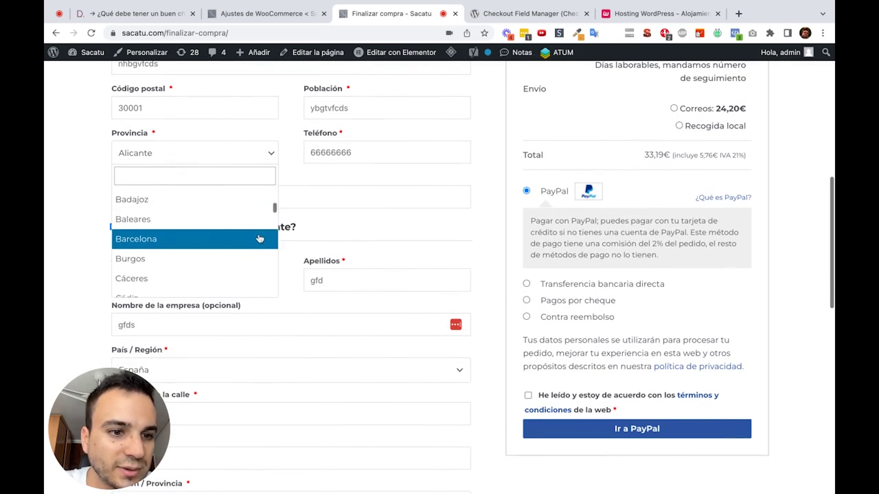
pyautogui.scroll(-5, 260, 239)
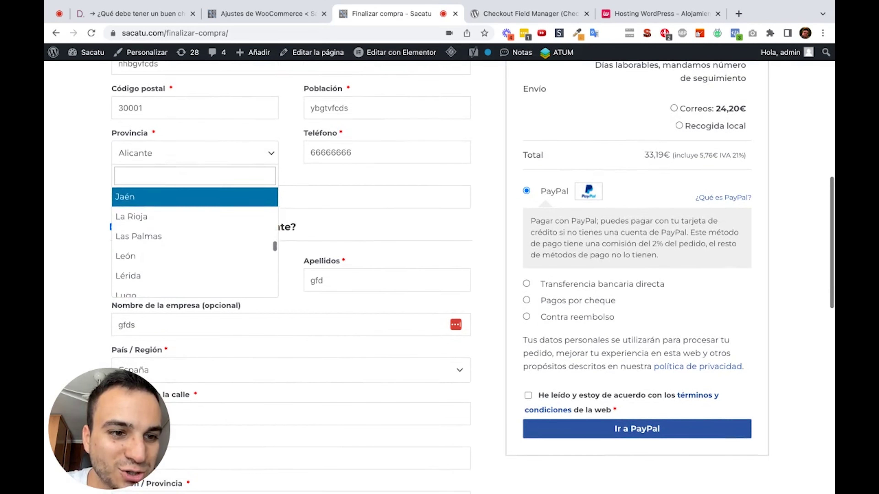
pyautogui.click(227, 238)
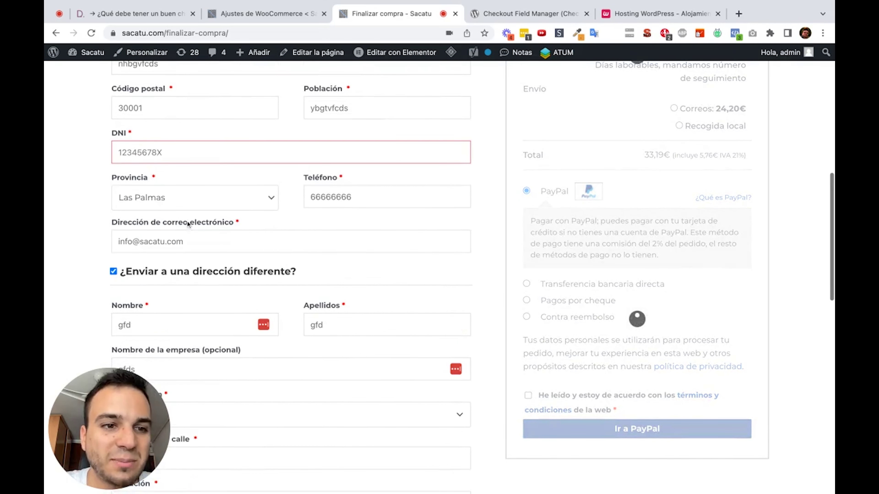
pyautogui.scroll(2, 125, 176)
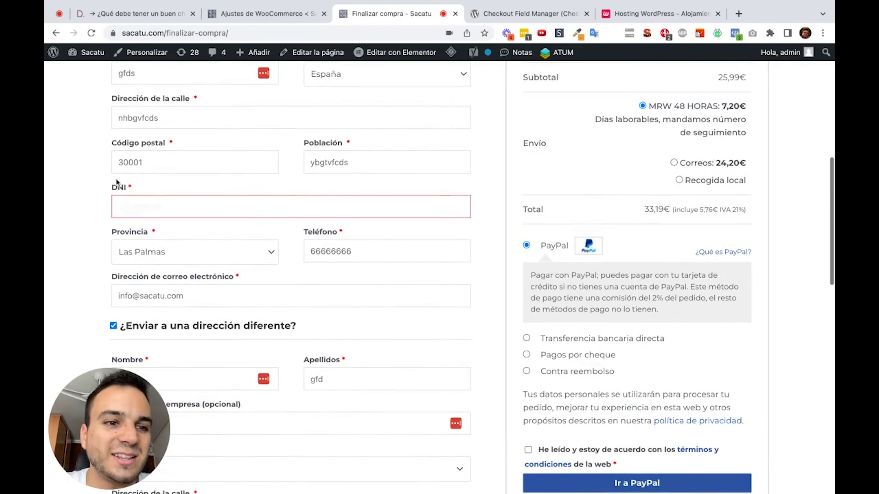
pyautogui.scroll(-2, 136, 205)
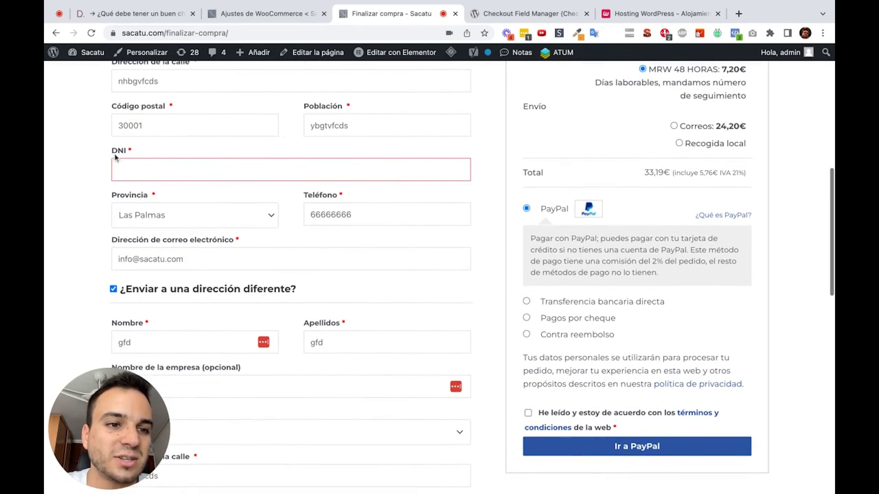
# Return to the billing fields settings and change the DNI field's conditional parent to País / Región.
pyautogui.click(271, 20)
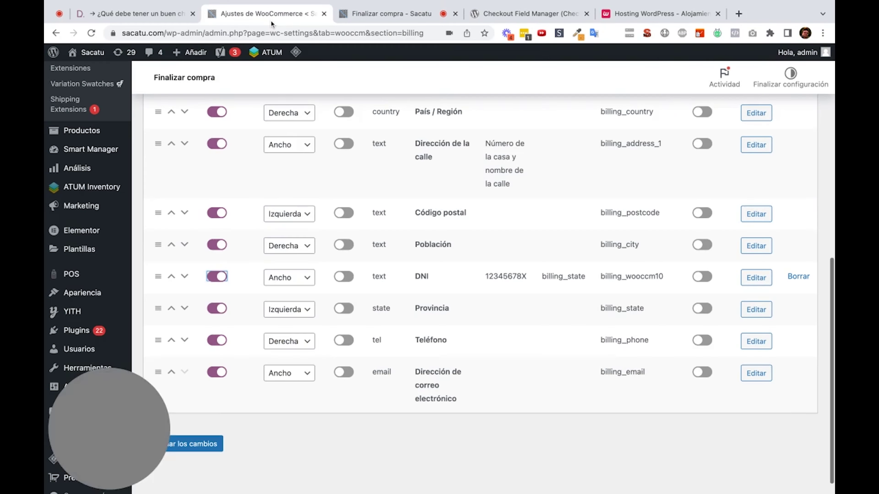
pyautogui.click(764, 282)
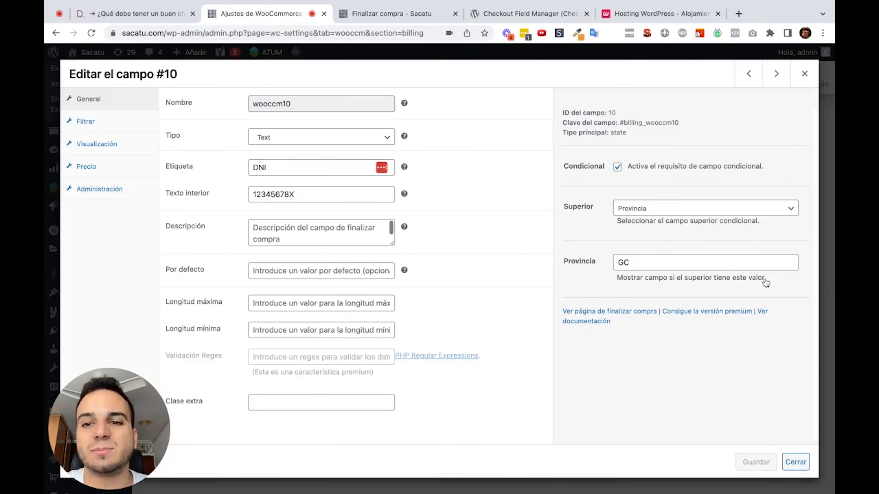
pyautogui.click(711, 211)
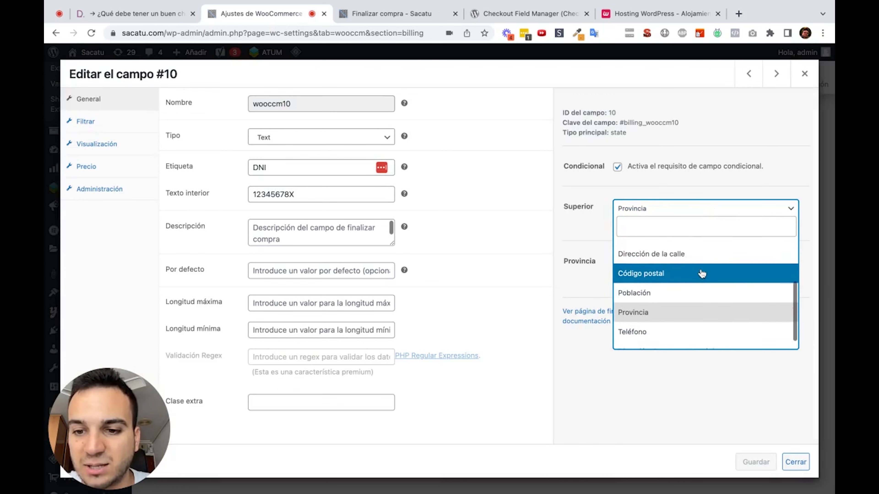
pyautogui.scroll(-1, 702, 274)
pyautogui.scroll(2, 701, 274)
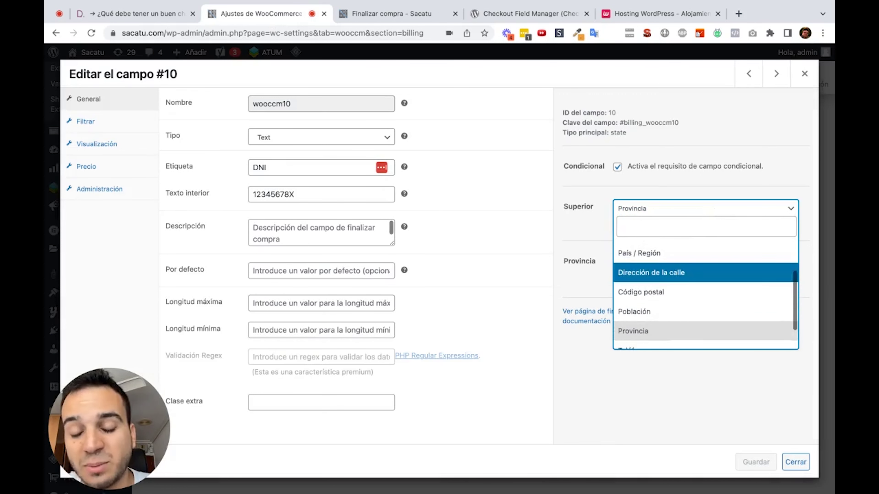
pyautogui.scroll(3, 684, 285)
pyautogui.click(685, 284)
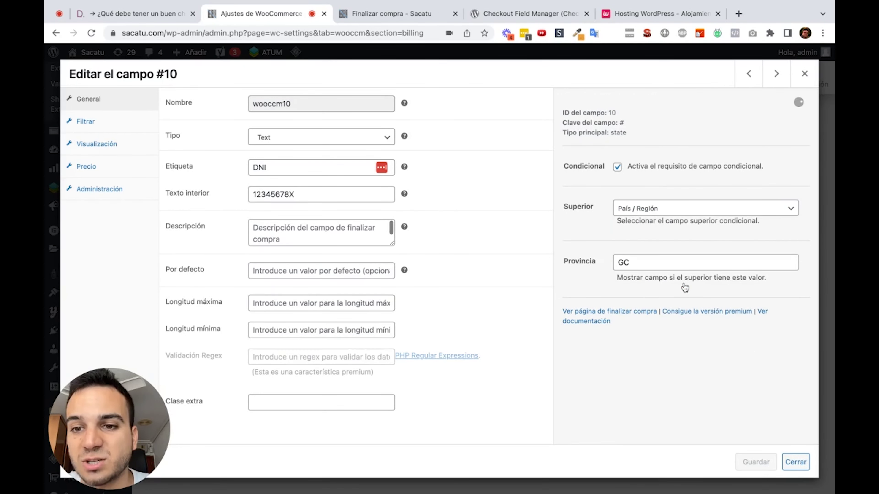
# Set the country value that shows the conditional field to España.
pyautogui.click(655, 264)
pyautogui.click(651, 285)
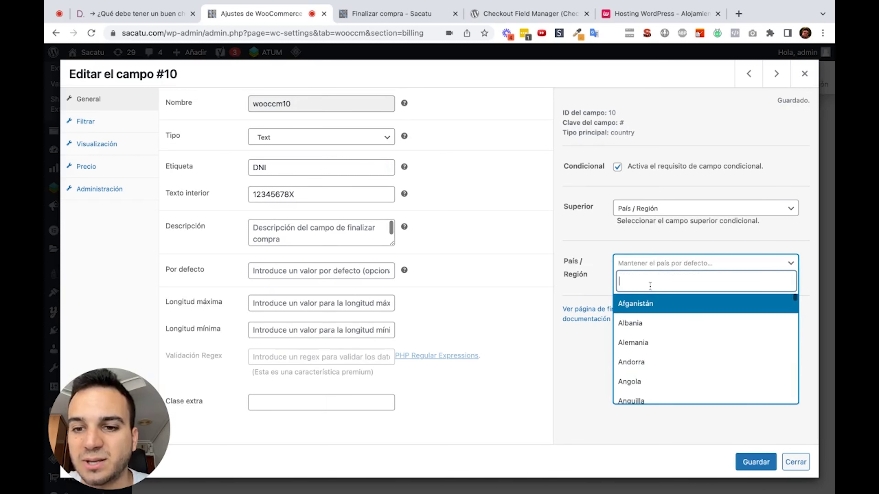
pyautogui.write('ESPA')
pyautogui.click(640, 305)
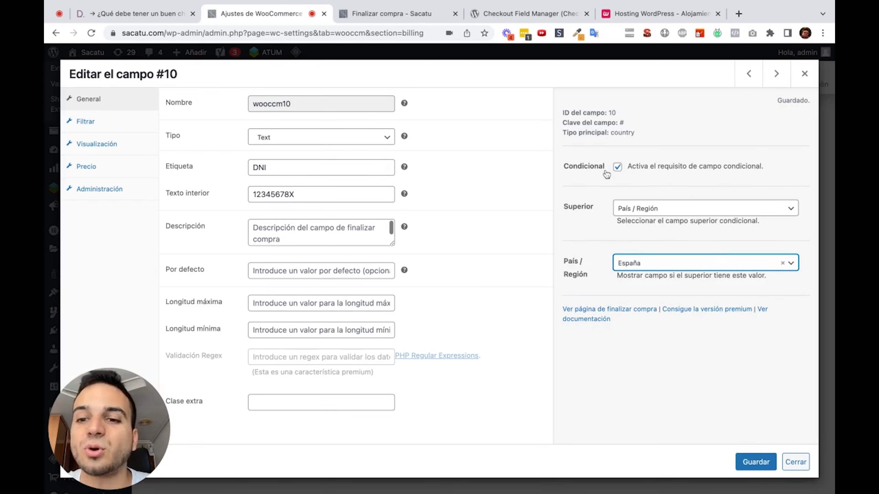
# Change the label of the DNI field to RUT.
pyautogui.doubleClick(276, 167)
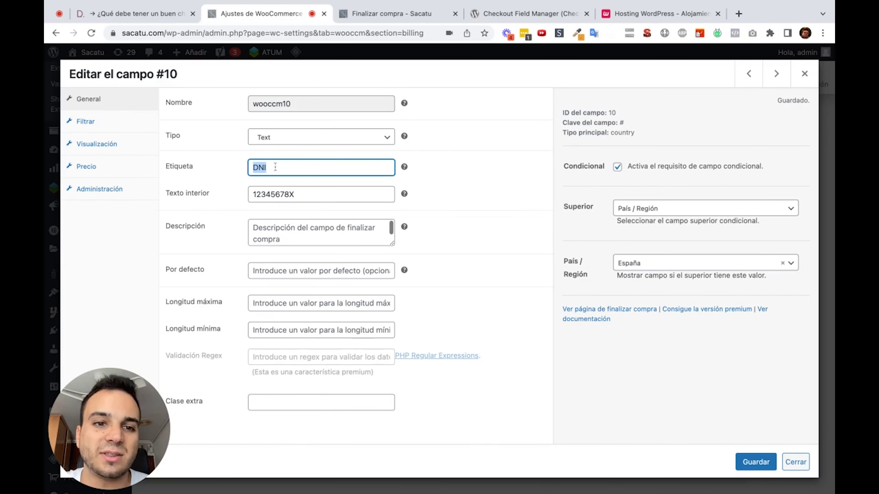
pyautogui.write('ru')
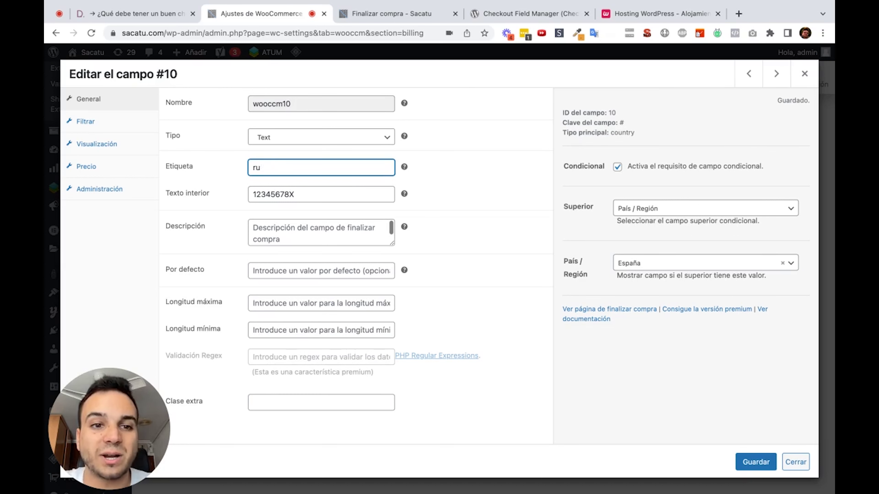
pyautogui.press('BackSpace')
pyautogui.press('BackSpace')
pyautogui.write('R')
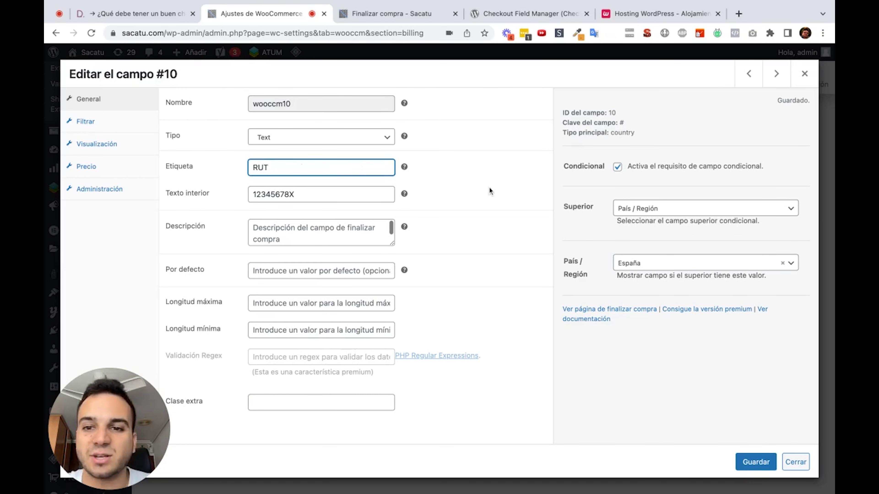
pyautogui.write('UT')
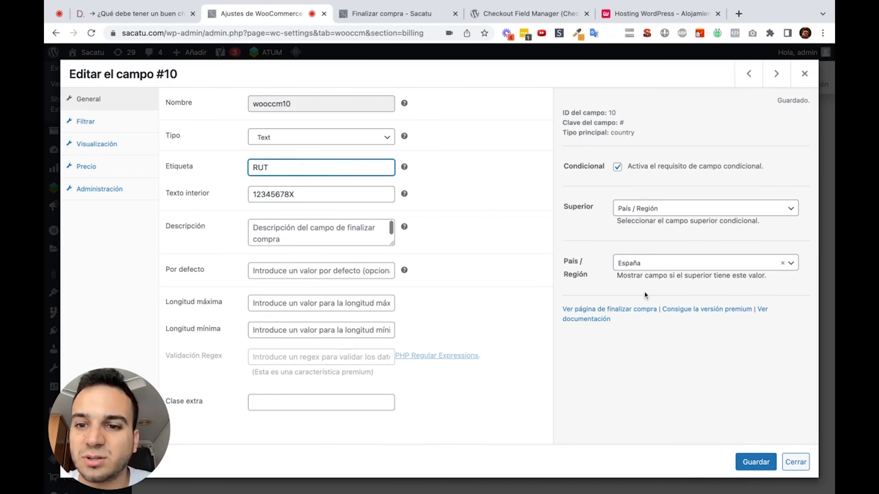
# Set the country value that shows the RUT field to Argentina, save the field, and close its editor.
pyautogui.click(647, 265)
pyautogui.write('ARGEN')
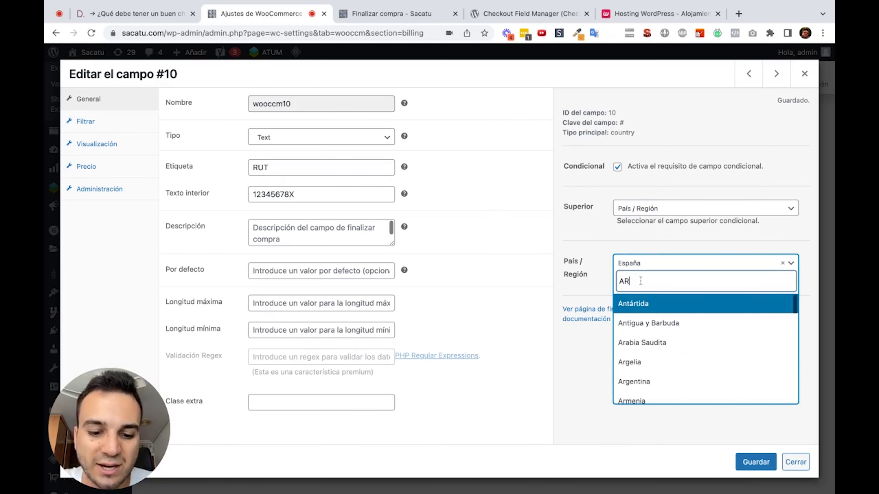
pyautogui.click(652, 309)
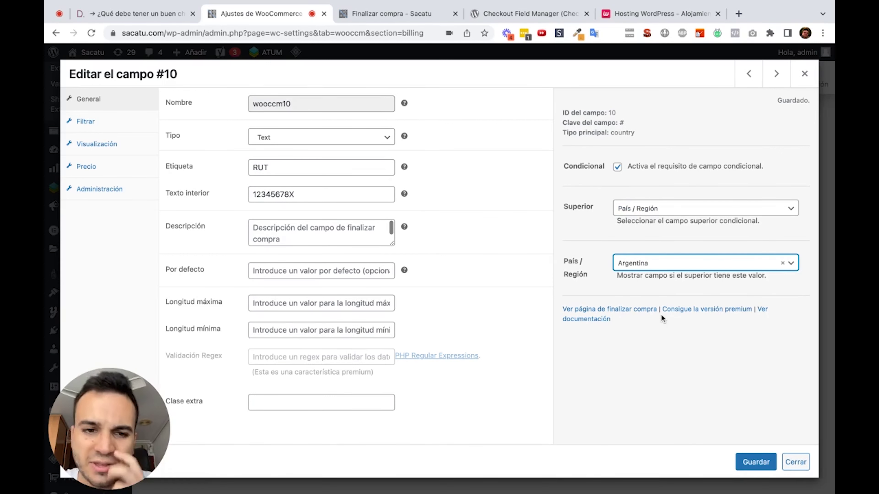
pyautogui.click(754, 464)
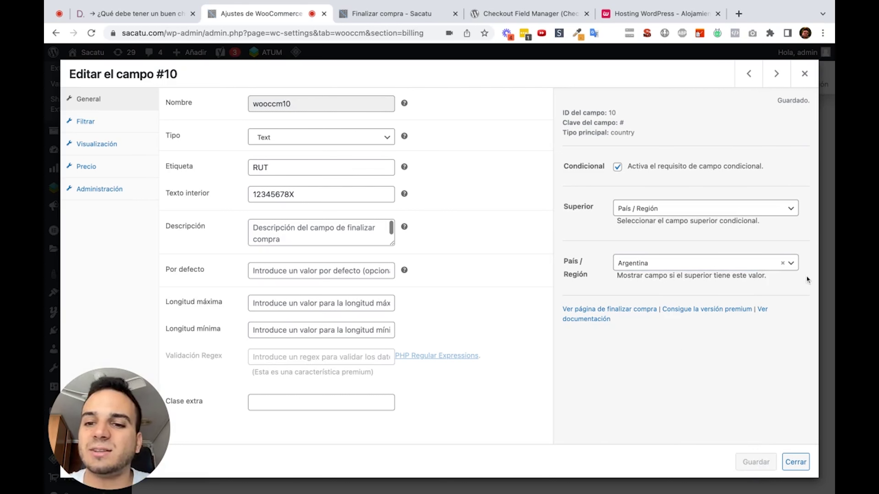
pyautogui.click(808, 80)
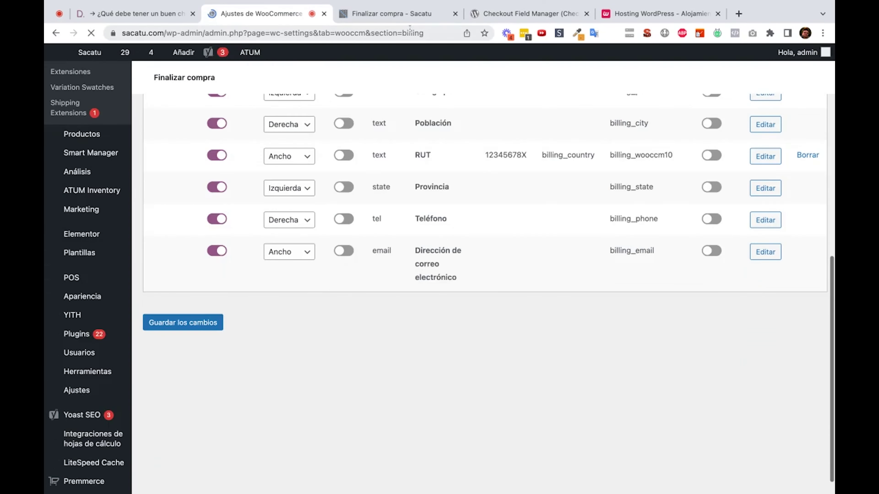
# Reload the checkout page and choose Argentina as the billing country to check whether the RUT field appears.
pyautogui.click(407, 16)
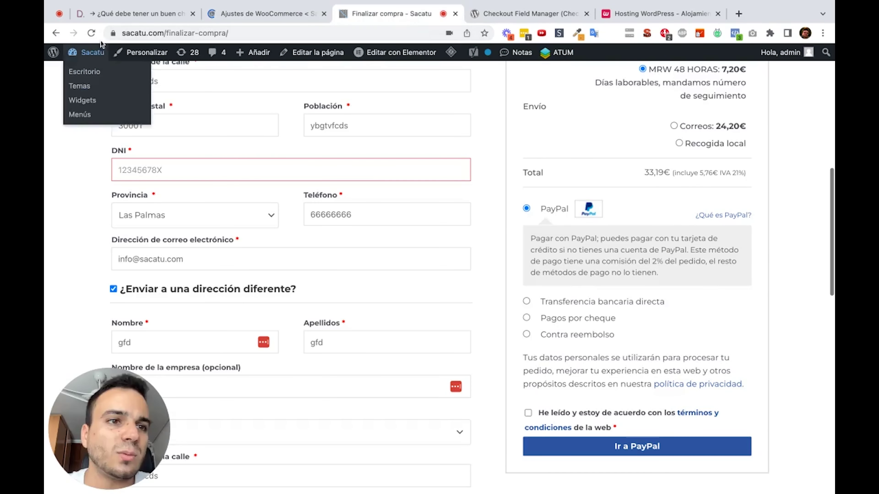
pyautogui.click(91, 33)
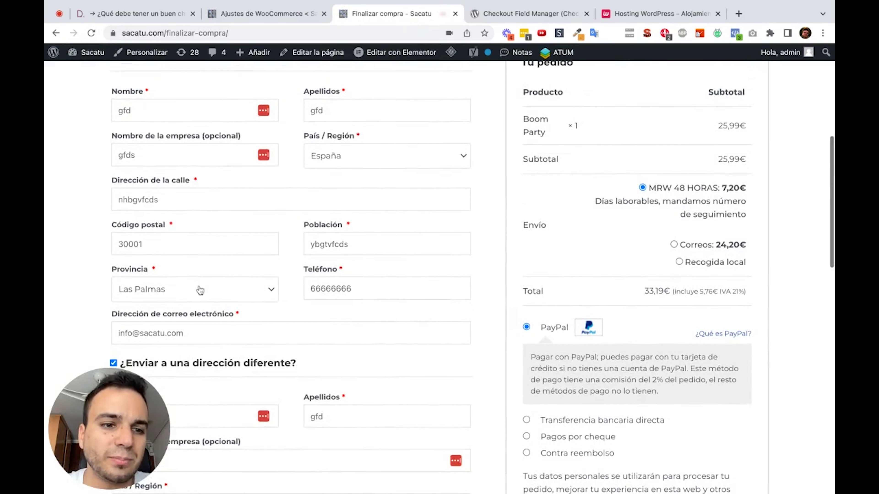
pyautogui.click(341, 164)
pyautogui.write('arge')
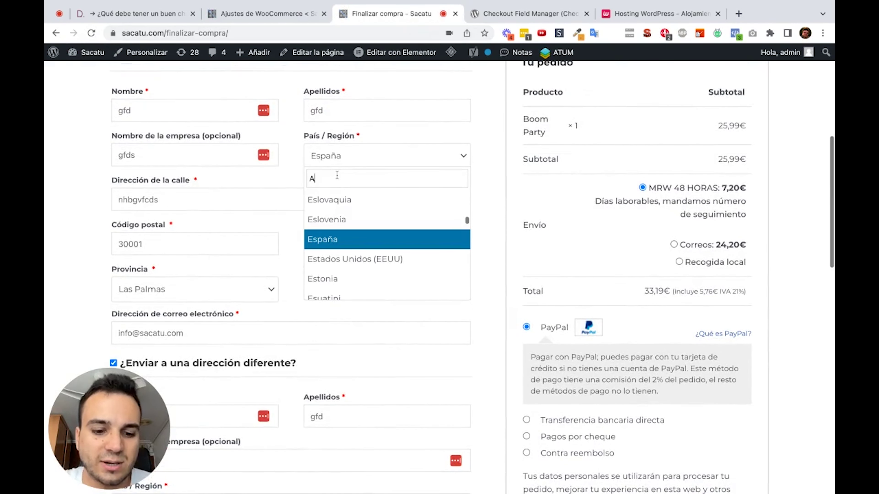
pyautogui.click(342, 221)
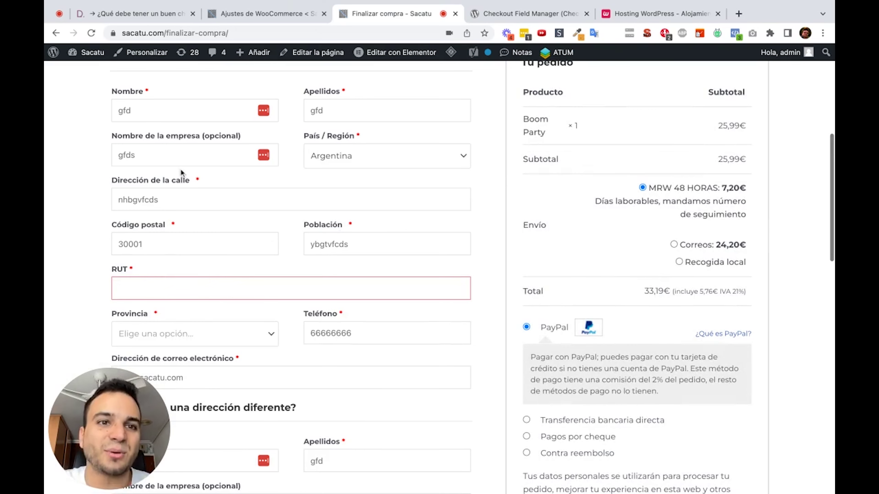
# Return to the billing fields settings, start adding a new field, and examine the field types available for it.
pyautogui.click(262, 13)
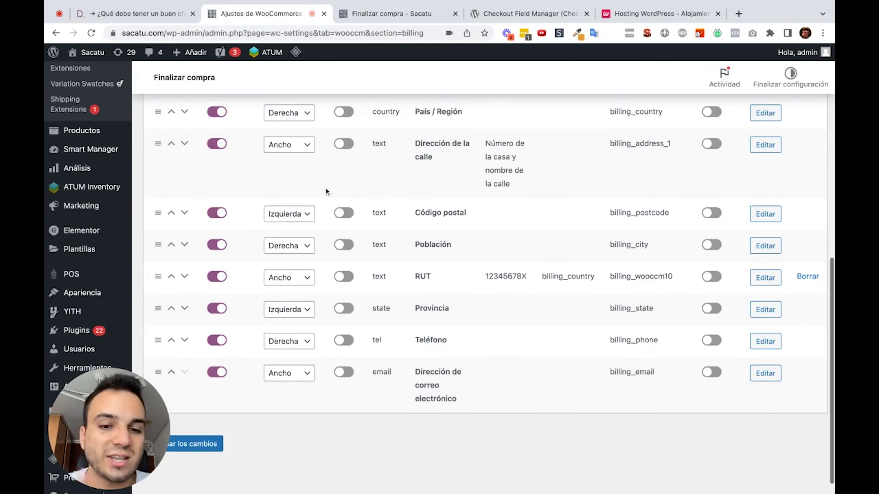
pyautogui.scroll(-1, 342, 275)
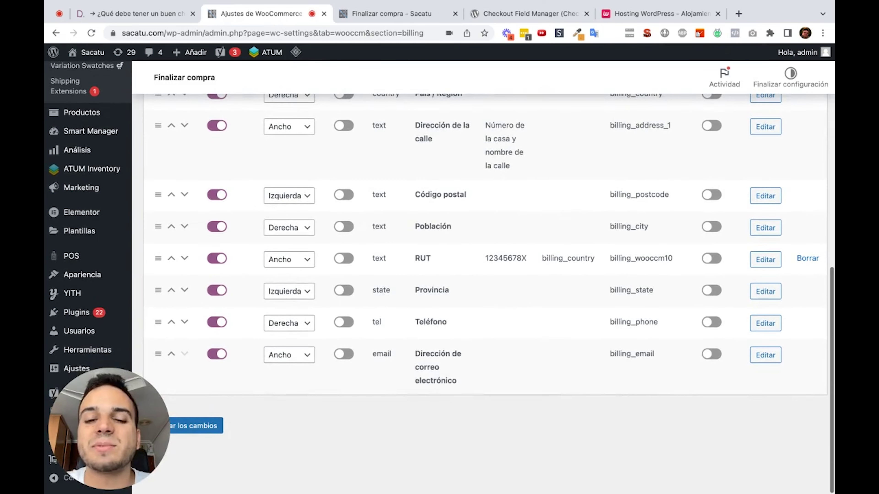
pyautogui.scroll(15, 439, 280)
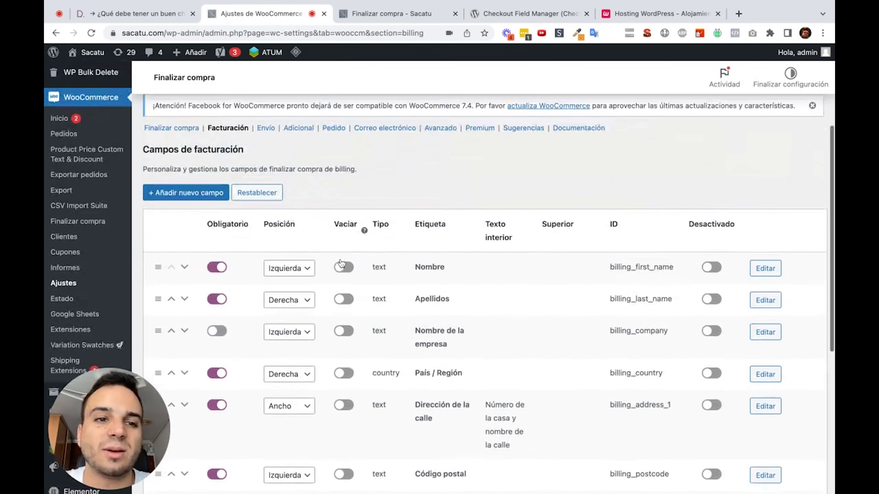
pyautogui.click(204, 209)
pyautogui.click(292, 137)
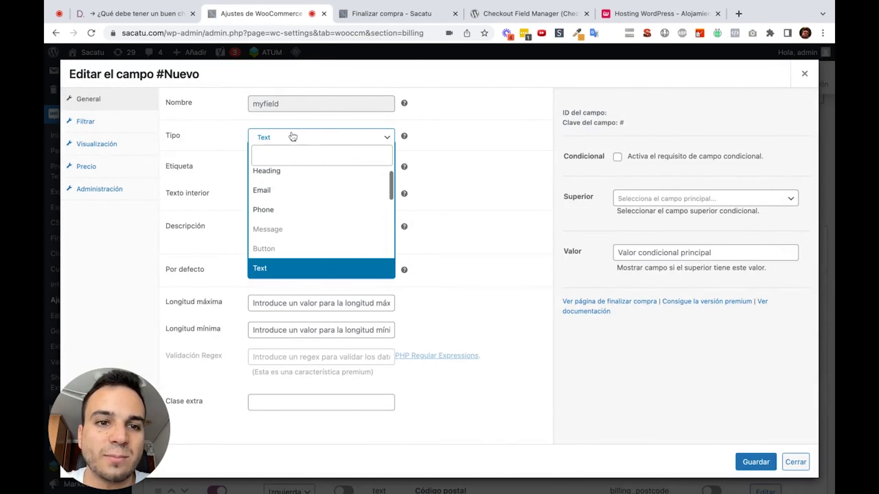
pyautogui.scroll(-5, 298, 204)
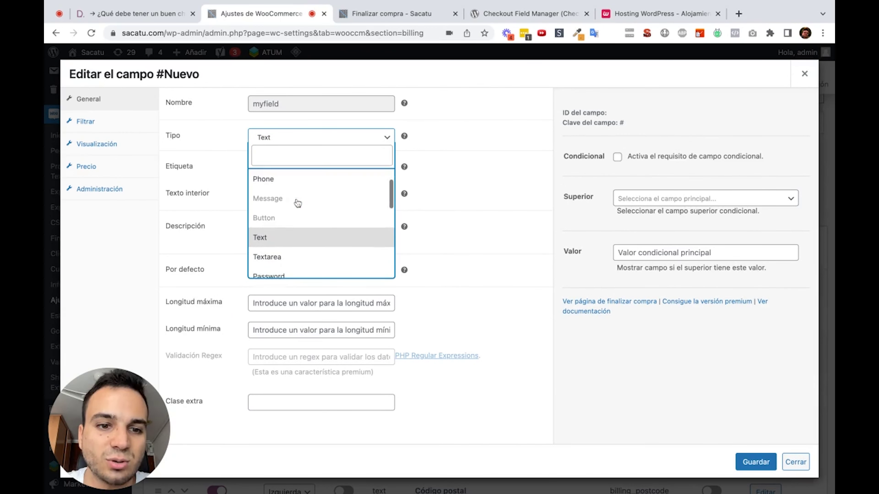
pyautogui.scroll(-5, 298, 207)
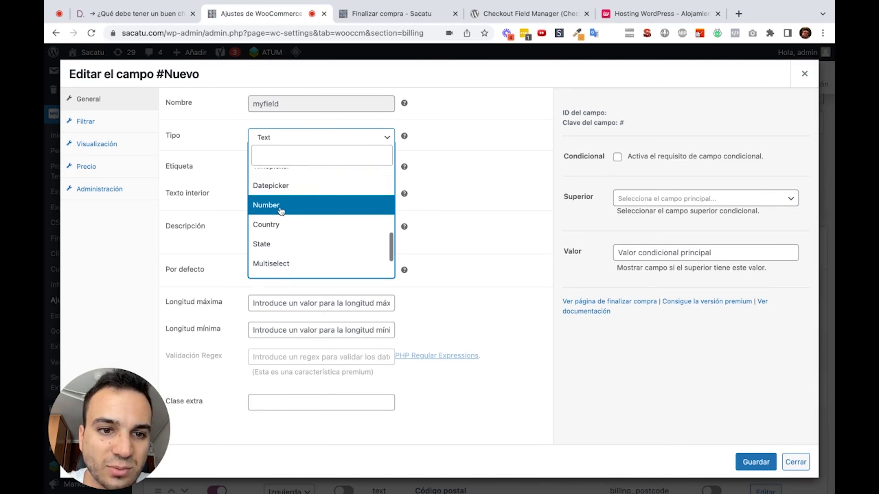
pyautogui.scroll(-2, 286, 236)
pyautogui.scroll(-1, 288, 244)
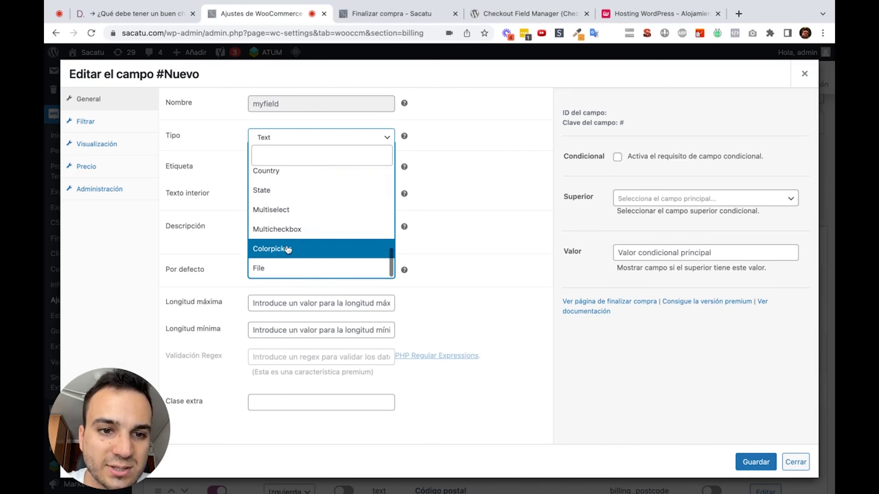
# Set the new billing field's type to File, examine its upload options and the other field types, and close the editor without saving.
pyautogui.click(290, 274)
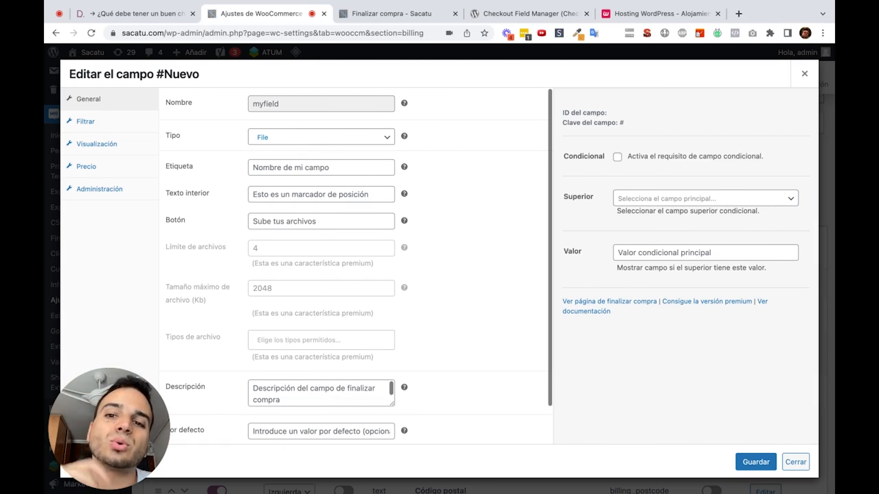
pyautogui.click(321, 137)
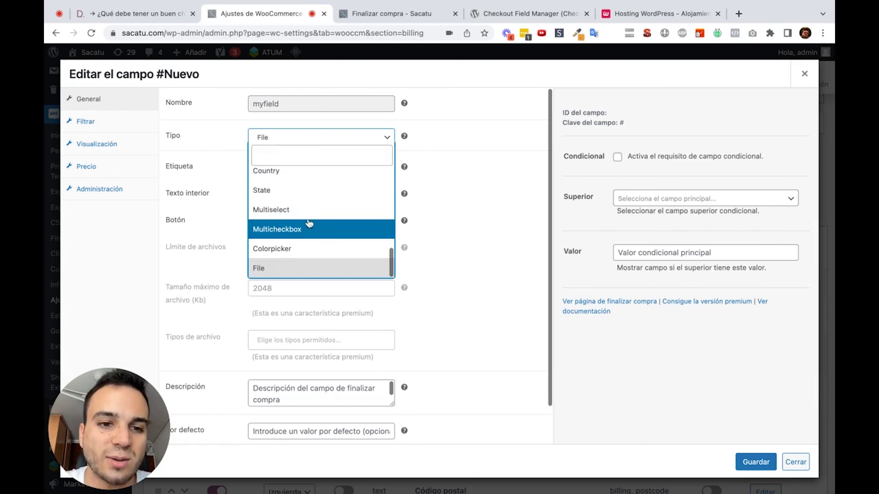
pyautogui.scroll(3, 314, 215)
pyautogui.scroll(5, 314, 215)
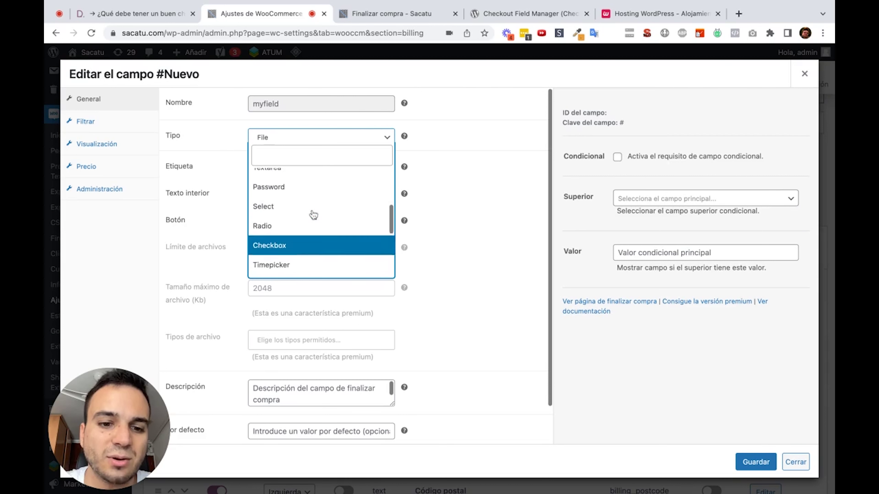
pyautogui.click(403, 278)
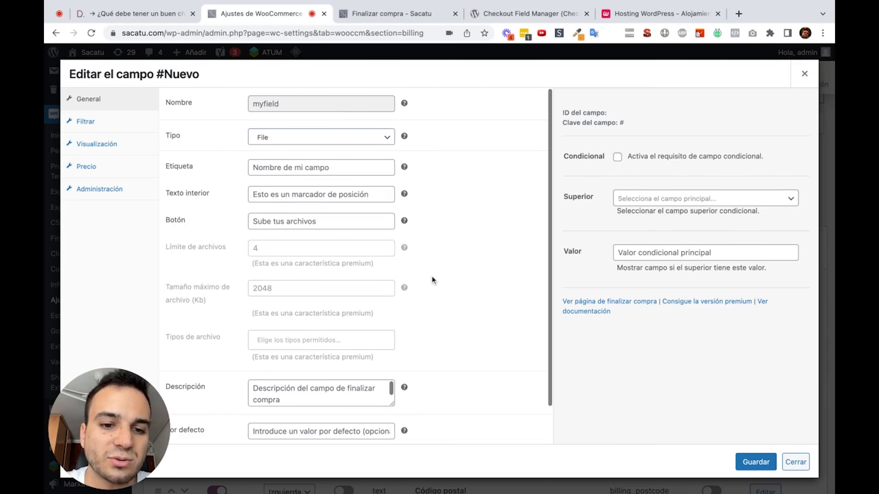
pyautogui.click(286, 394)
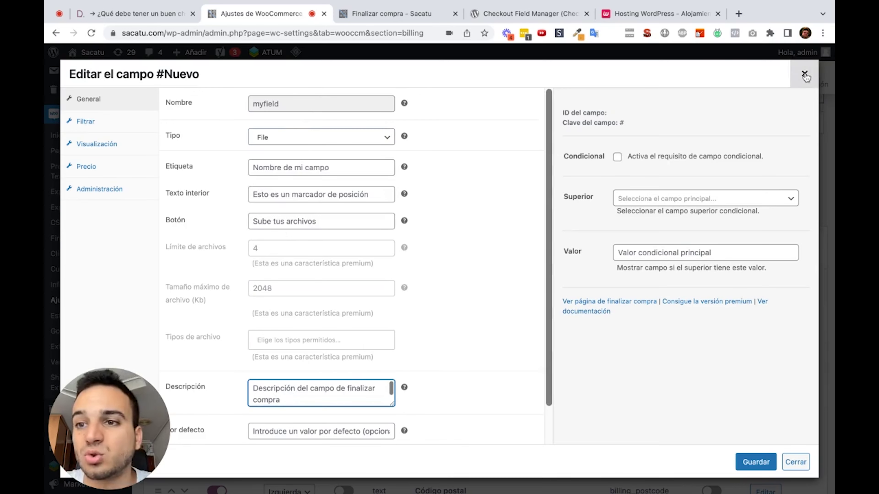
pyautogui.click(333, 280)
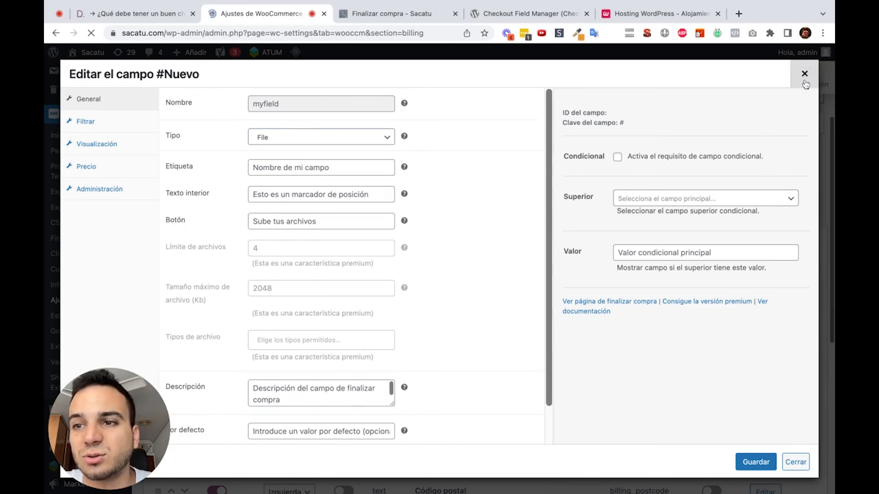
# Open the shipping fields settings (Envío) and review the listed fields with their required, position and disabled options.
pyautogui.scroll(-3, 481, 291)
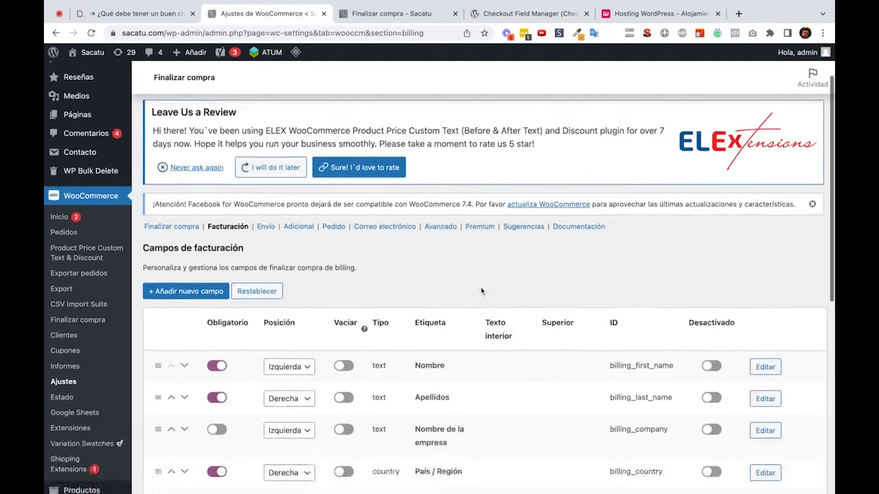
pyautogui.click(266, 203)
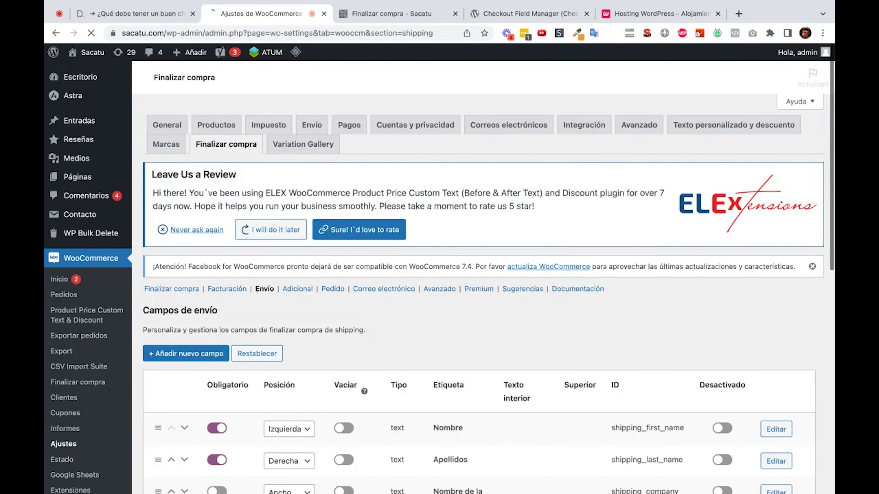
pyautogui.scroll(-7, 266, 203)
pyautogui.scroll(-1, 387, 352)
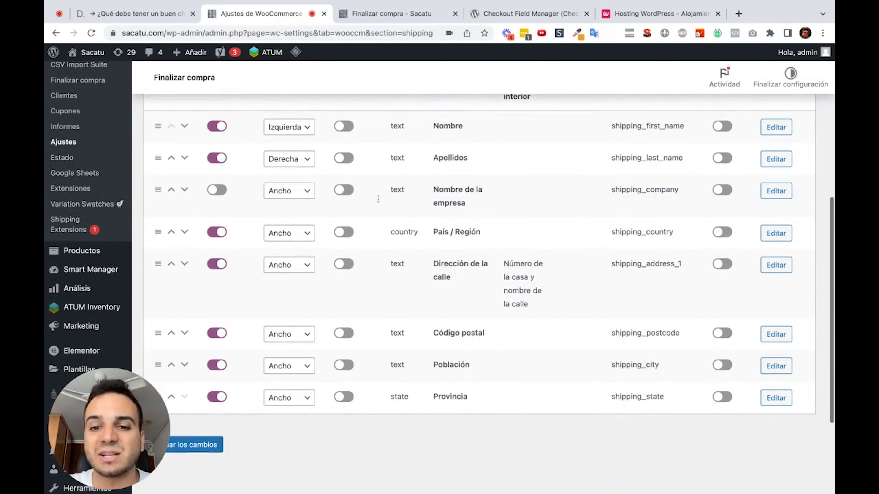
pyautogui.scroll(2, 270, 194)
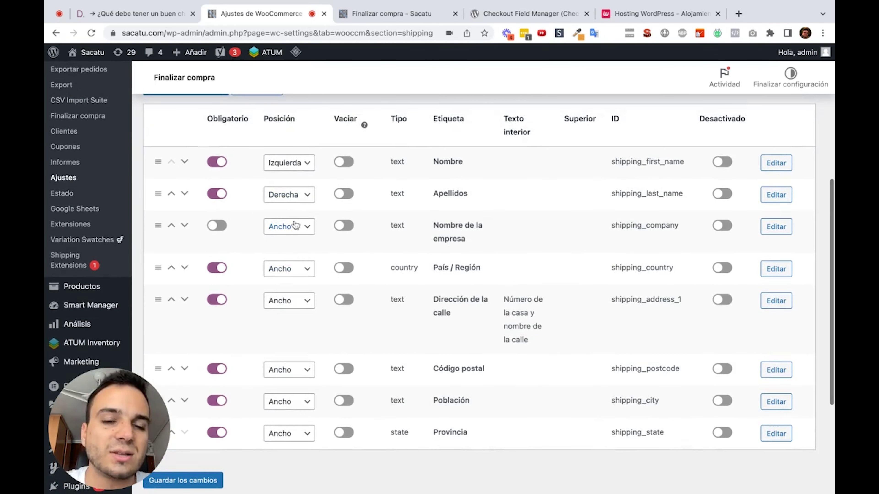
pyautogui.scroll(3, 280, 237)
pyautogui.scroll(-2, 449, 259)
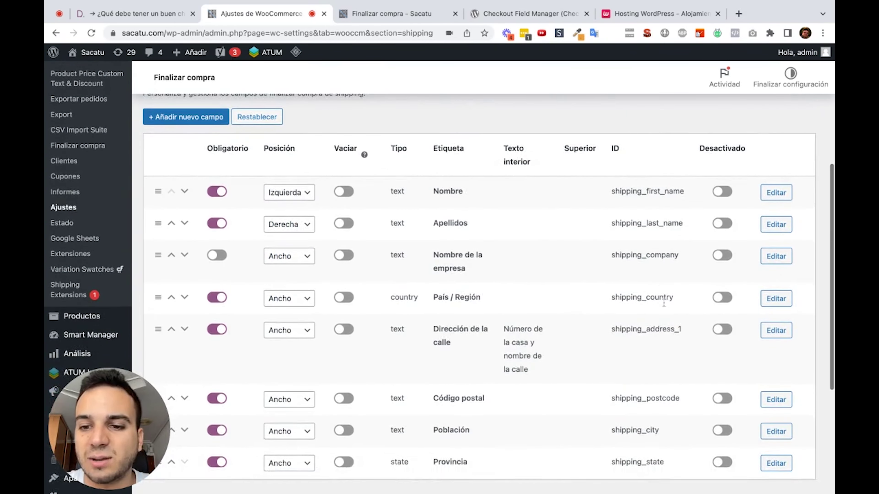
pyautogui.scroll(1, 654, 306)
pyautogui.scroll(-1, 491, 260)
pyautogui.scroll(5, 486, 269)
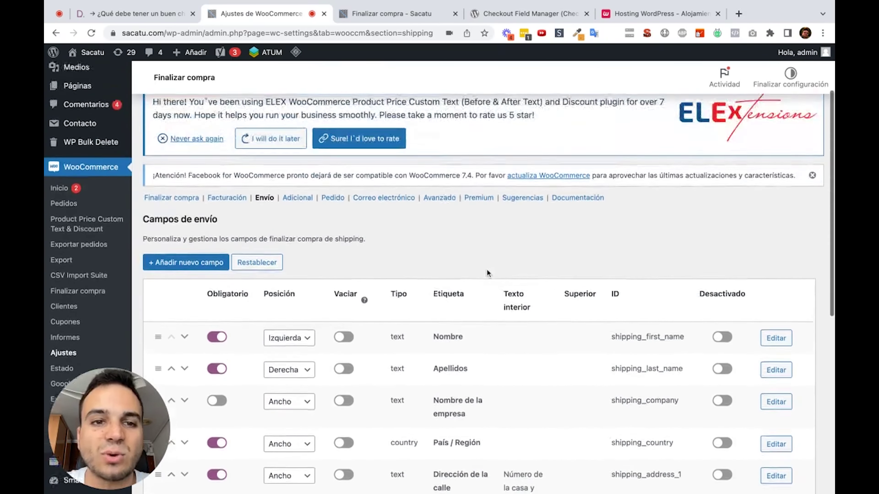
# Open the additional fields settings (Adicional), start a new field to view its options, and close the editor without saving.
pyautogui.click(301, 210)
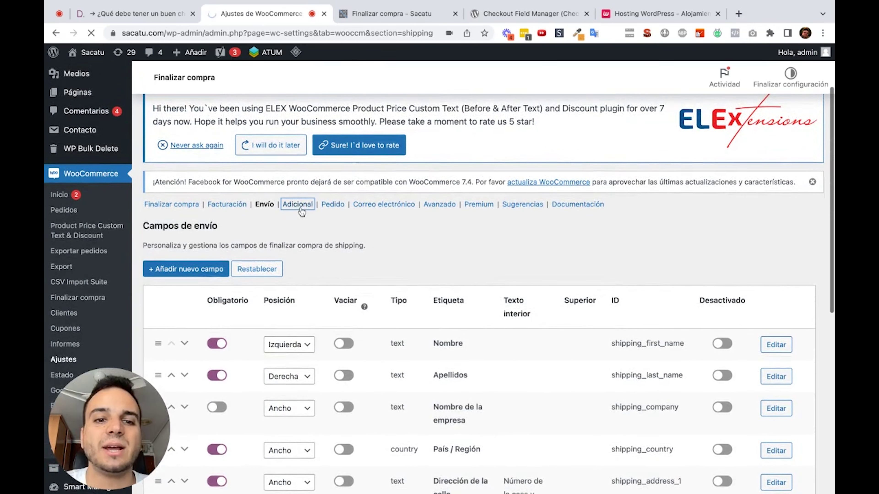
pyautogui.scroll(-4, 301, 210)
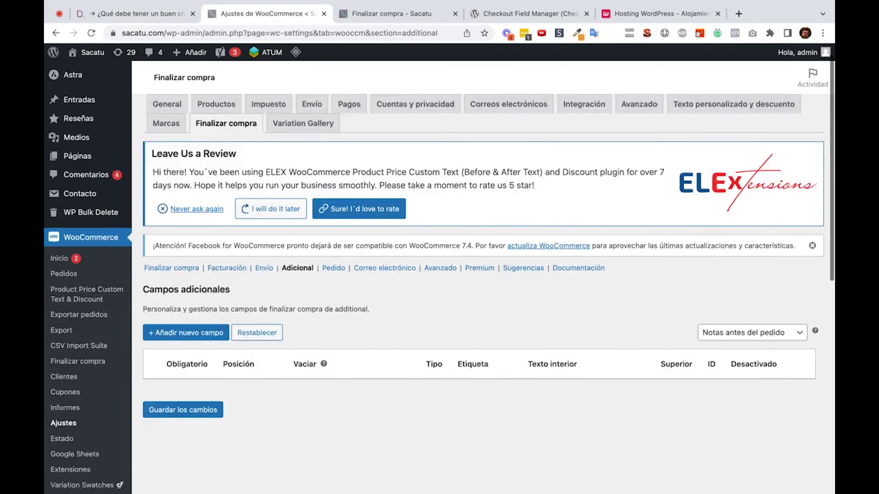
pyautogui.click(205, 242)
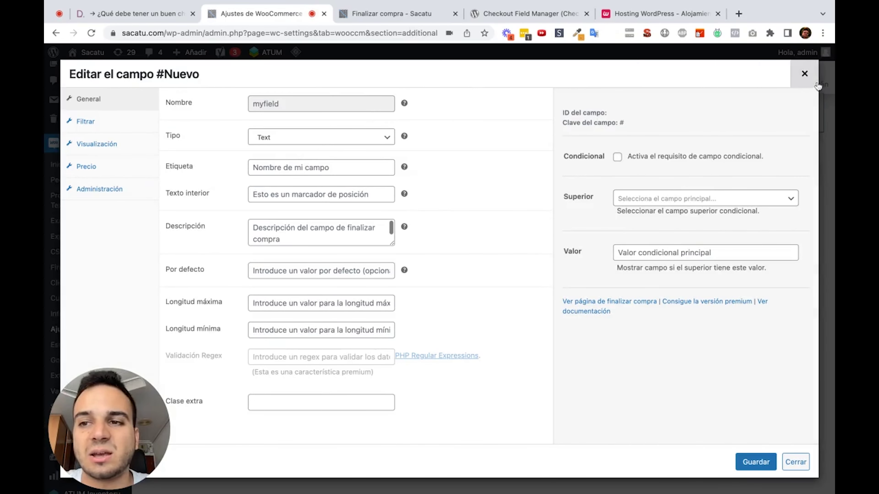
pyautogui.click(805, 73)
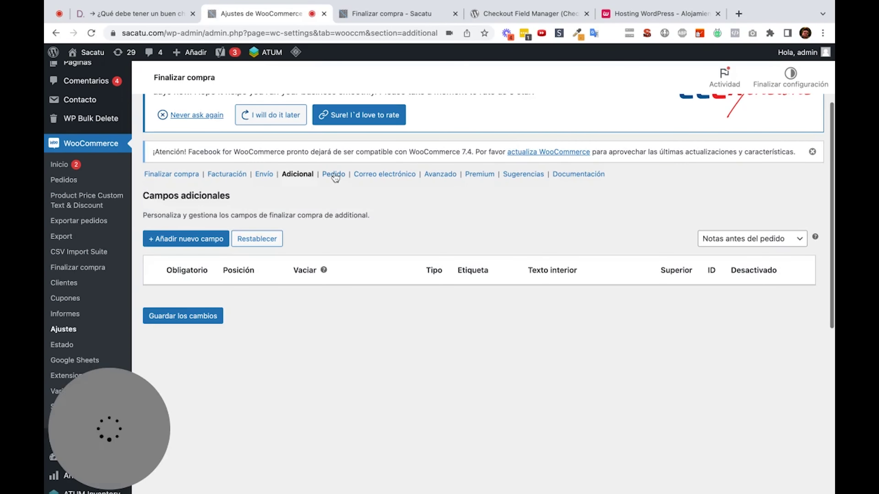
# Open the order settings (Pedido) and review the file upload, order status and custom field options.
pyautogui.click(334, 176)
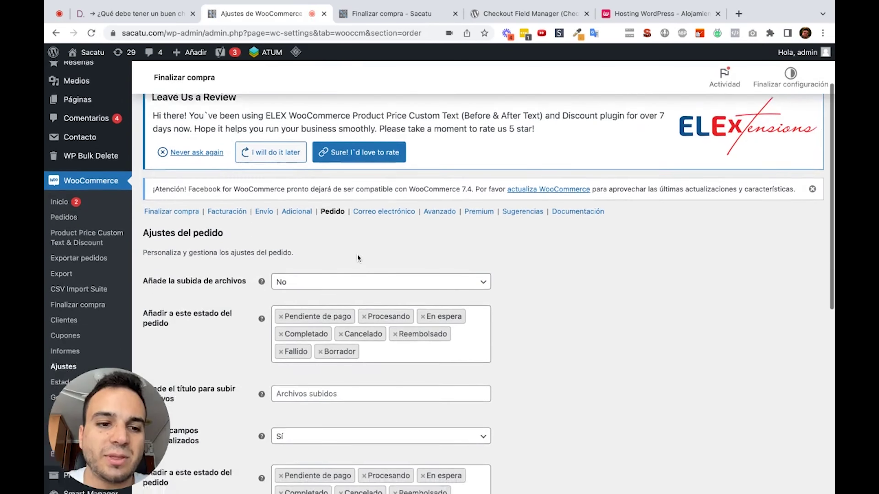
pyautogui.scroll(-3, 348, 206)
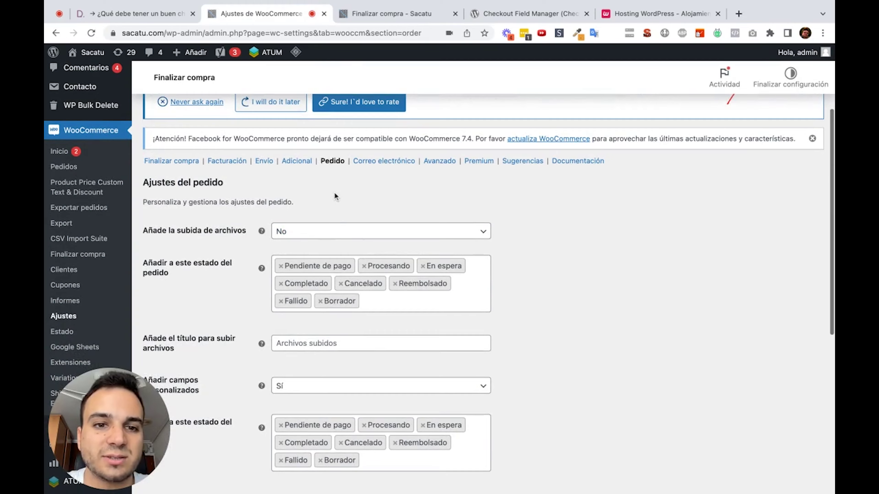
pyautogui.scroll(-4, 335, 192)
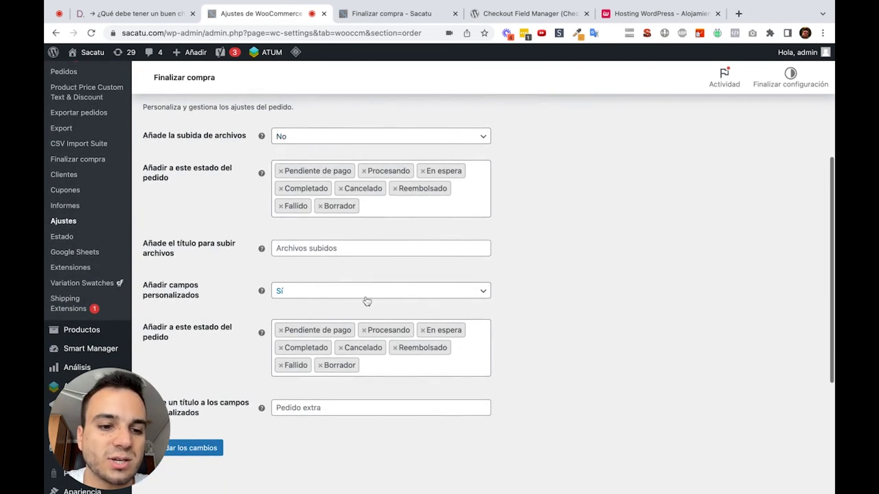
# Open the email settings (Correo electrónico) and review the file upload, order status and custom field options.
pyautogui.scroll(4, 367, 301)
pyautogui.click(396, 164)
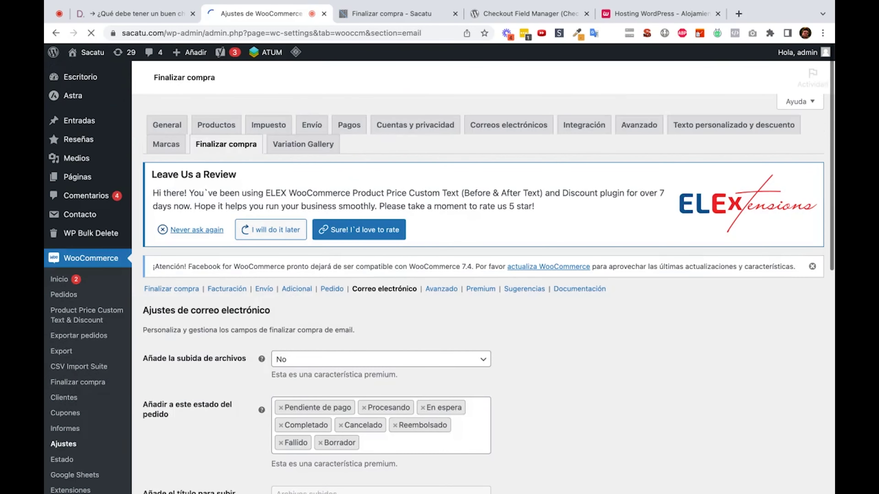
pyautogui.scroll(-5, 440, 270)
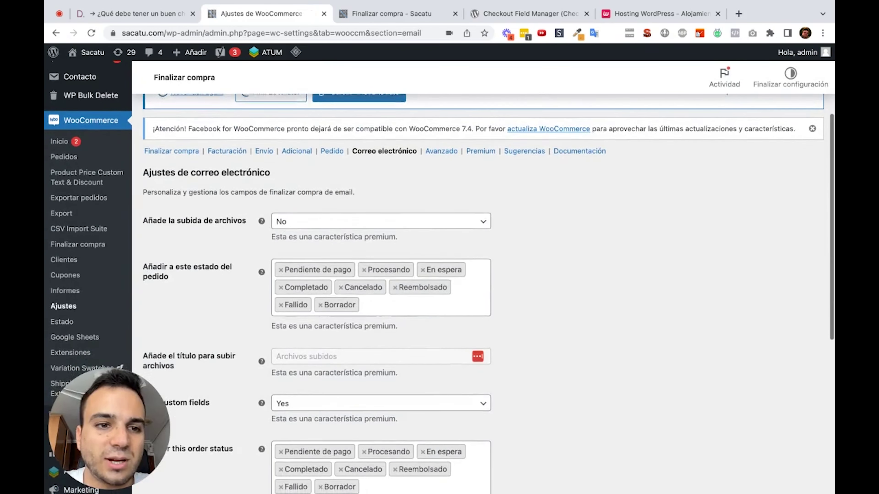
pyautogui.scroll(-4, 439, 270)
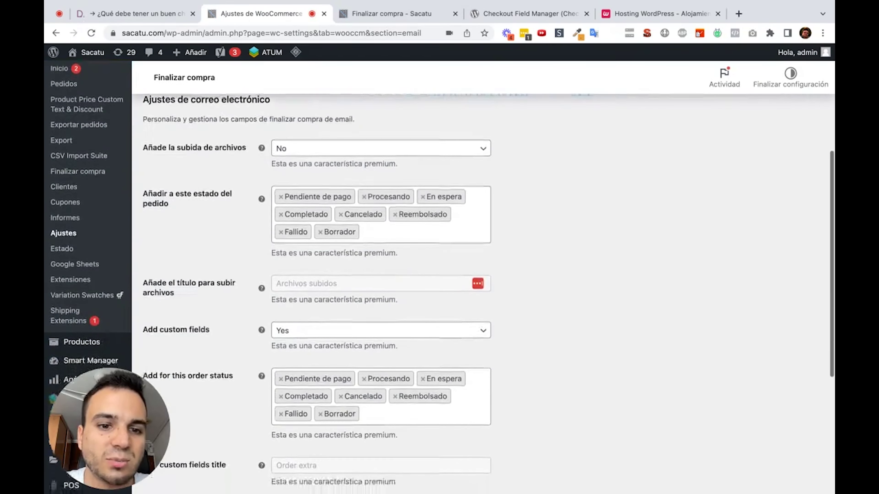
pyautogui.scroll(-4, 439, 270)
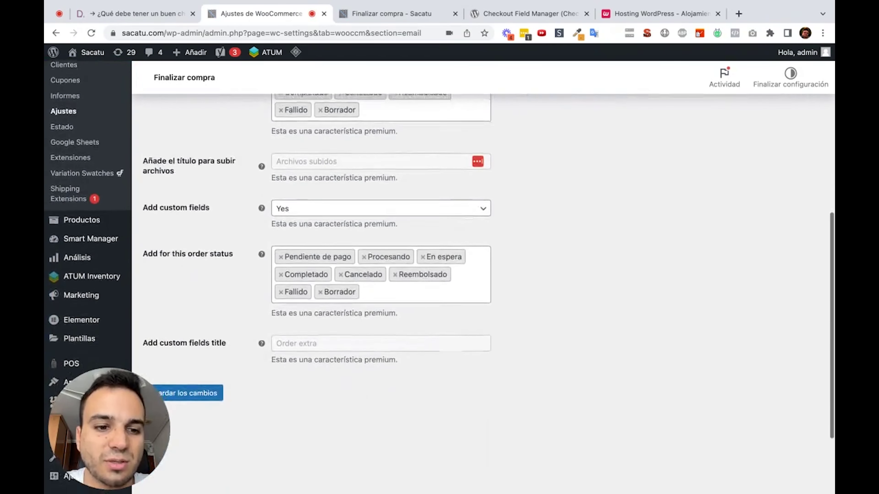
# Open the advanced settings (Avanzado) and review the custom field export and custom CSS options.
pyautogui.scroll(9, 439, 270)
pyautogui.click(442, 290)
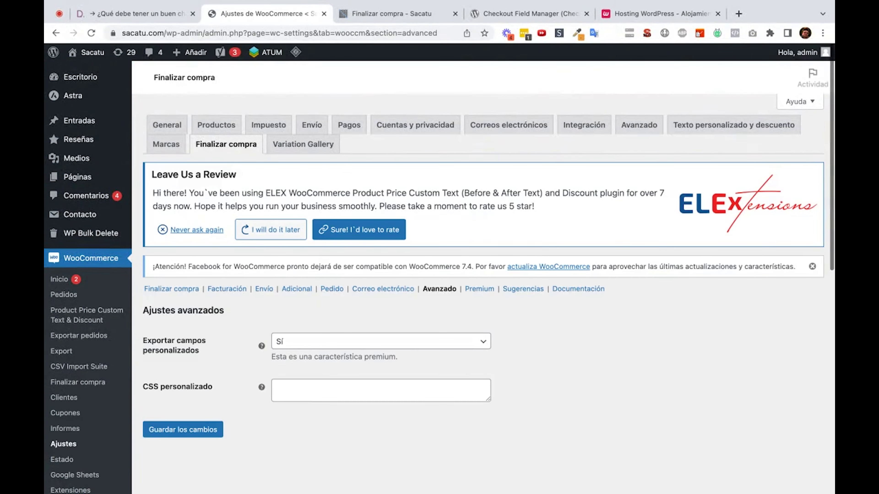
pyautogui.scroll(-2, 443, 291)
pyautogui.scroll(-2, 442, 291)
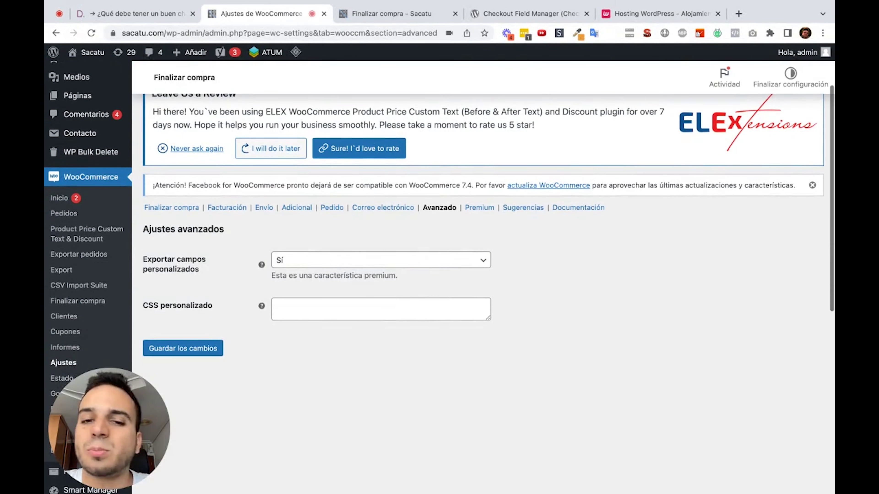
# View the plugin's Premium page, read through the premium features, and return to the advanced settings.
pyautogui.click(491, 212)
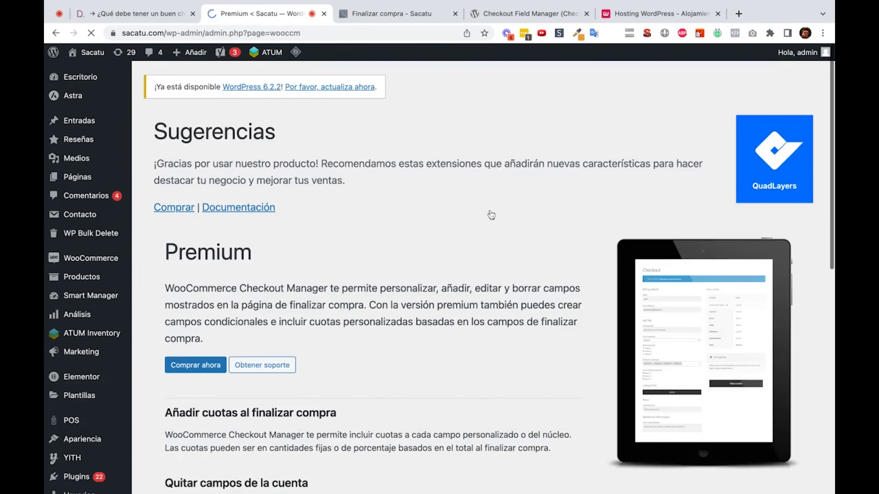
pyautogui.scroll(-5, 440, 277)
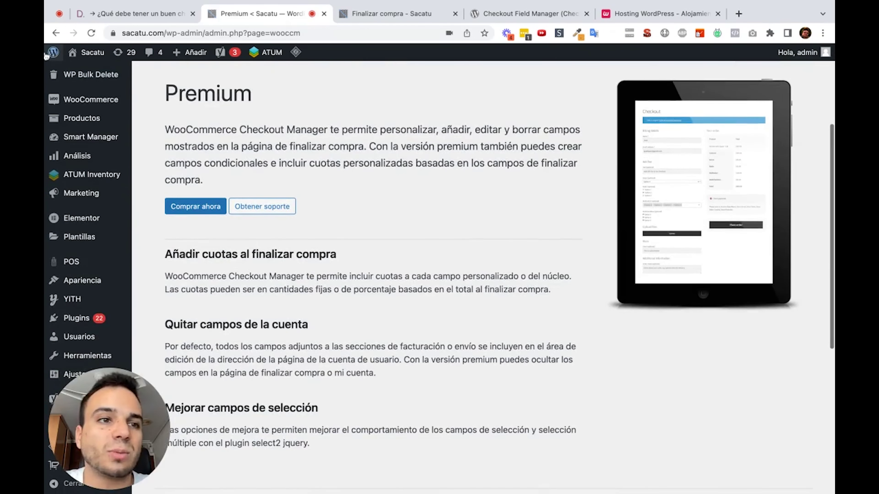
pyautogui.click(57, 33)
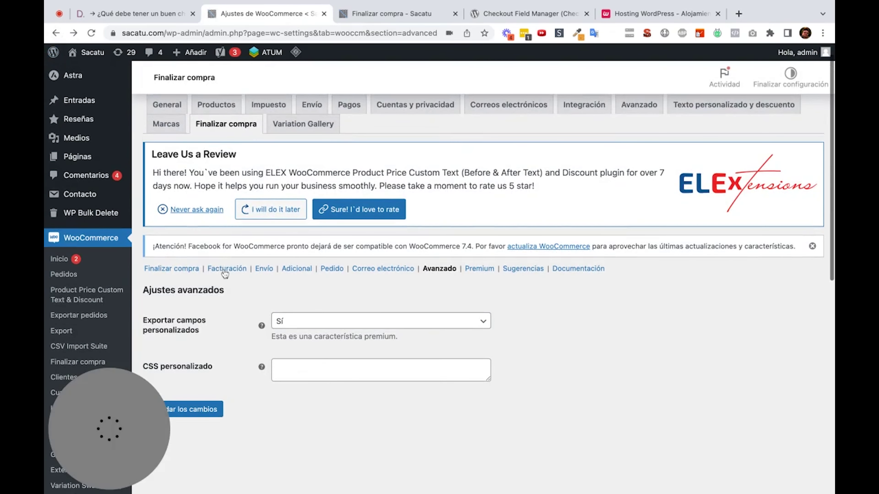
# Start a new billing field, examine its price, administration and display options, and return to the billing fields list without saving it.
pyautogui.click(226, 270)
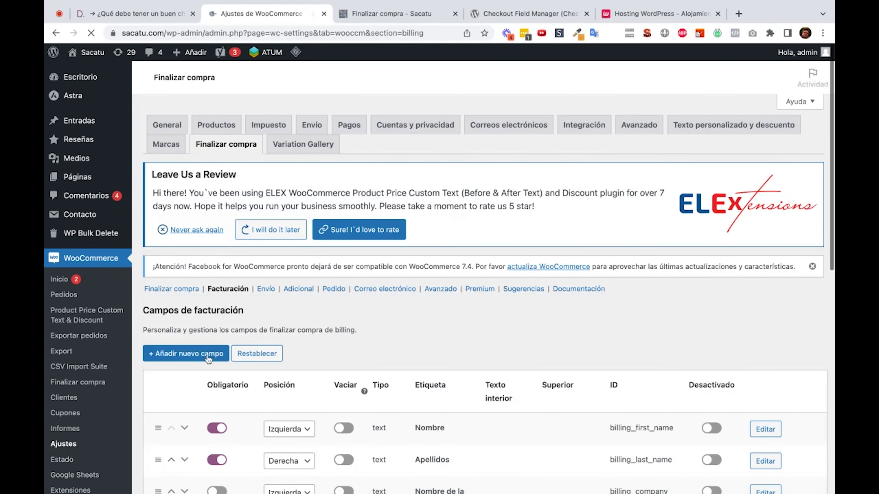
pyautogui.click(209, 354)
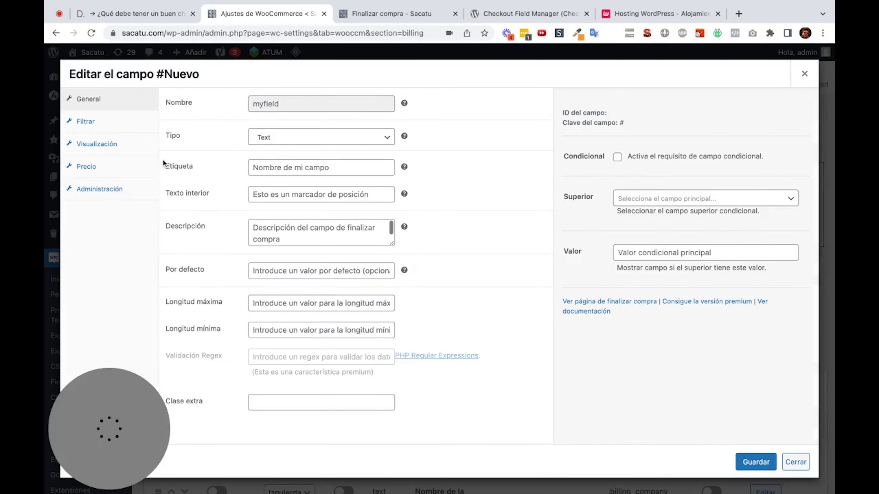
pyautogui.click(131, 173)
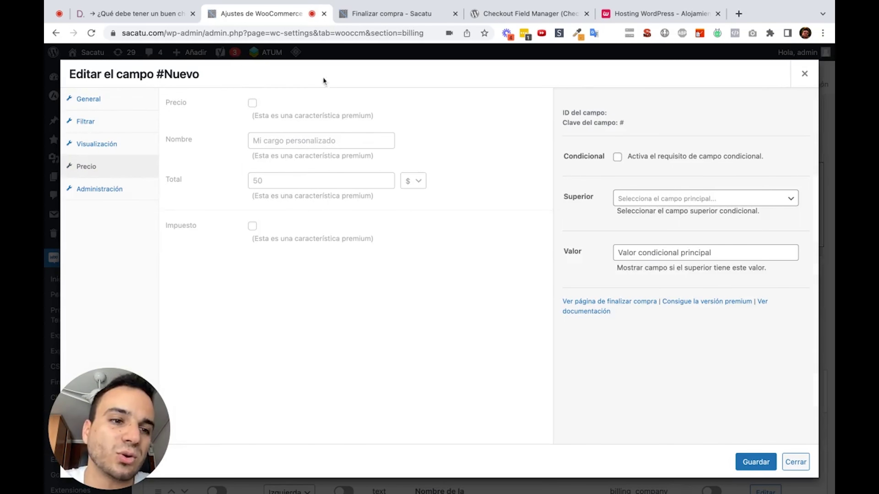
pyautogui.click(117, 191)
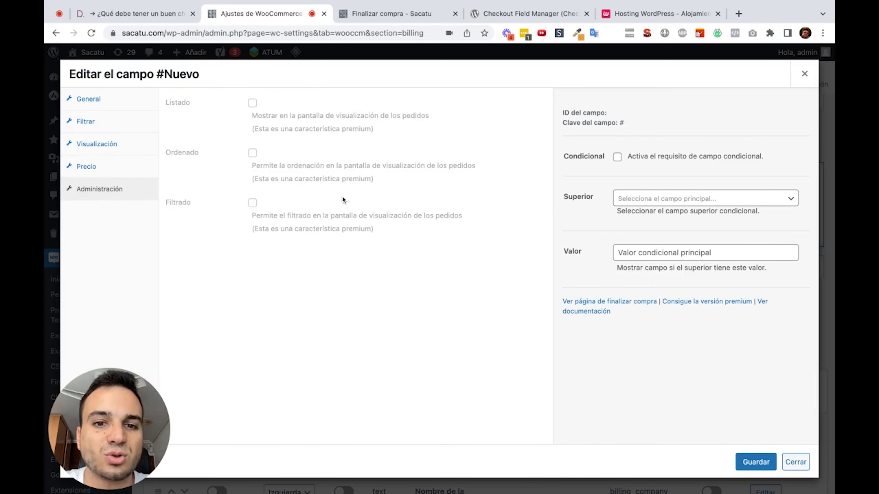
pyautogui.click(141, 143)
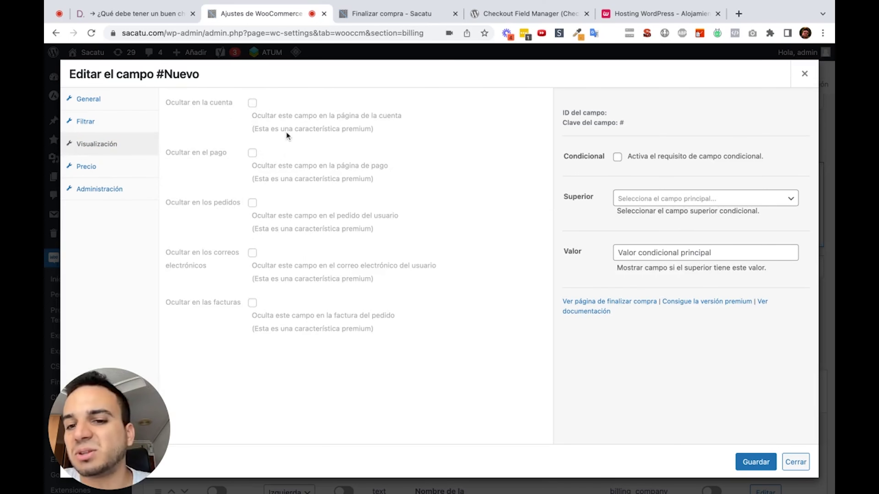
pyautogui.click(108, 172)
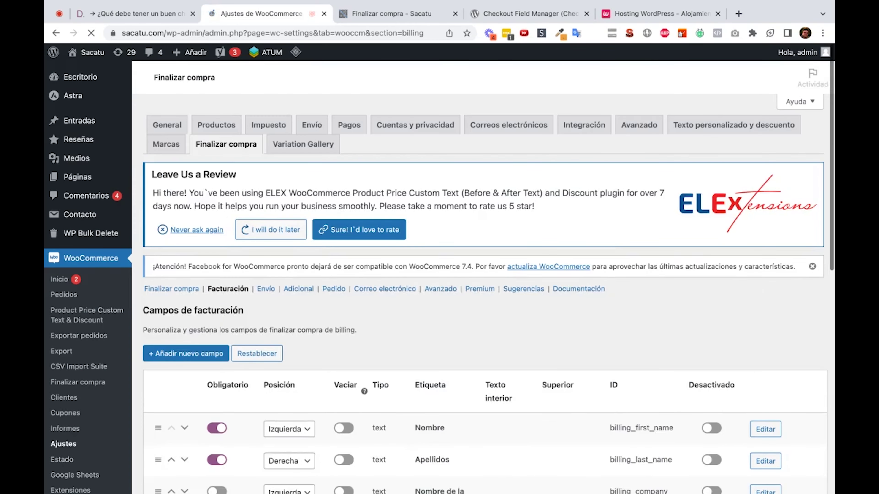
pyautogui.scroll(-10, 485, 330)
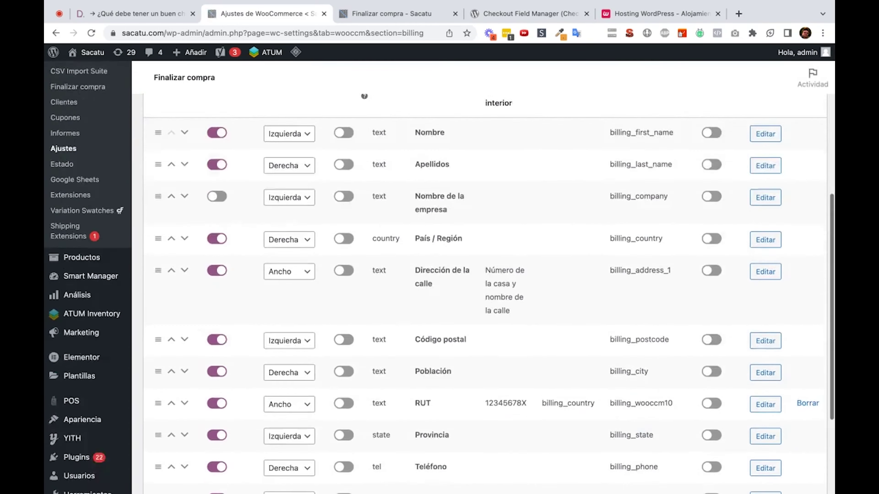